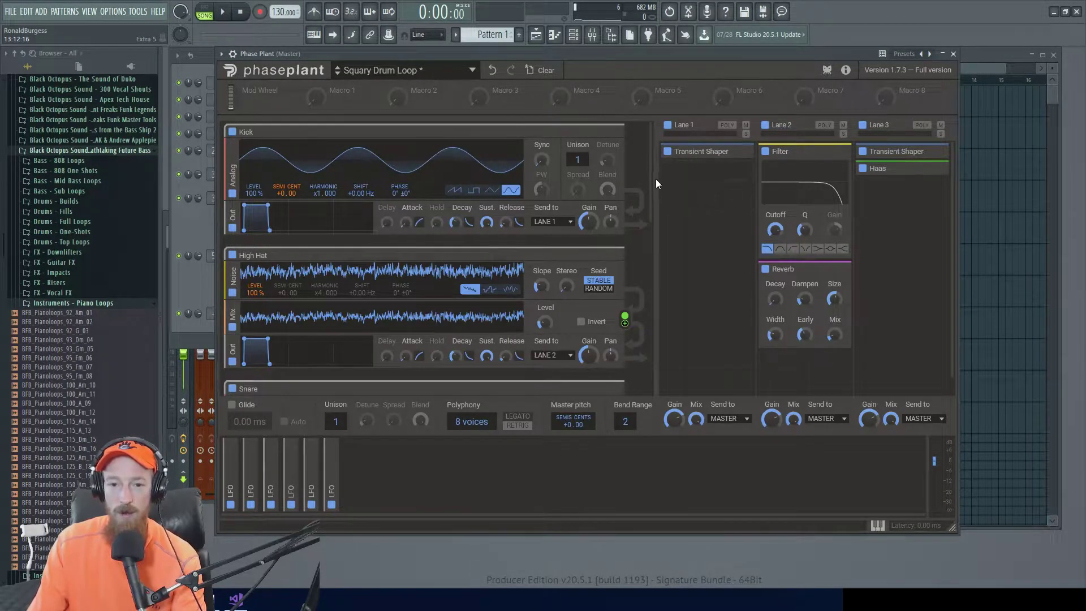
Review the Squary Drum Loop patch, clear it to an initial patch, and remove the leftover LFO modulator
{"action": "scroll", "coordinate": [653, 204], "scroll_direction": "down", "scroll_amount": 7}
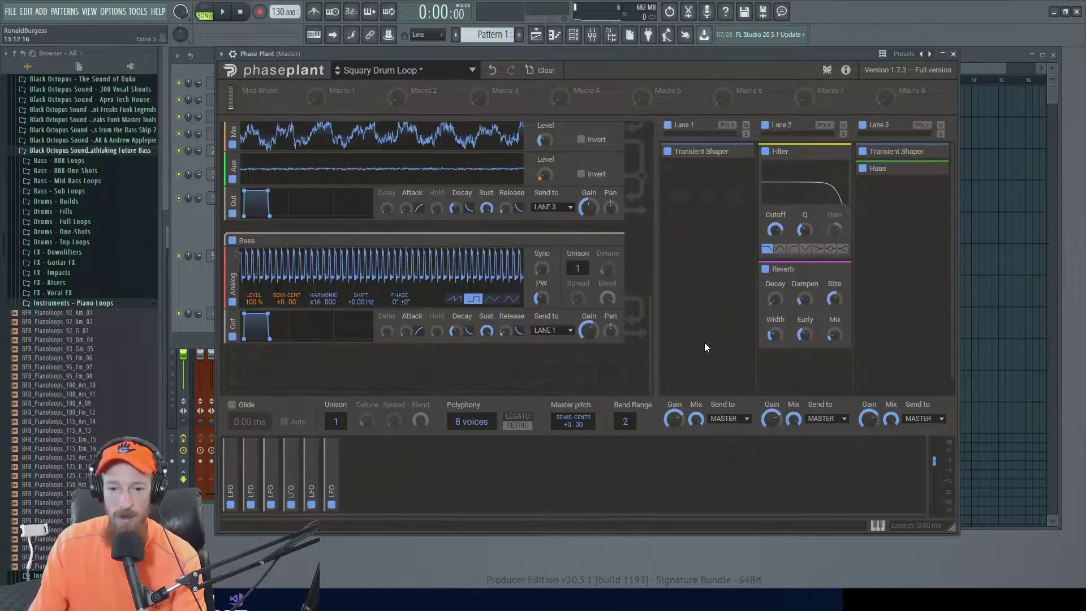
{"action": "scroll", "coordinate": [653, 157], "scroll_direction": "up", "scroll_amount": 7}
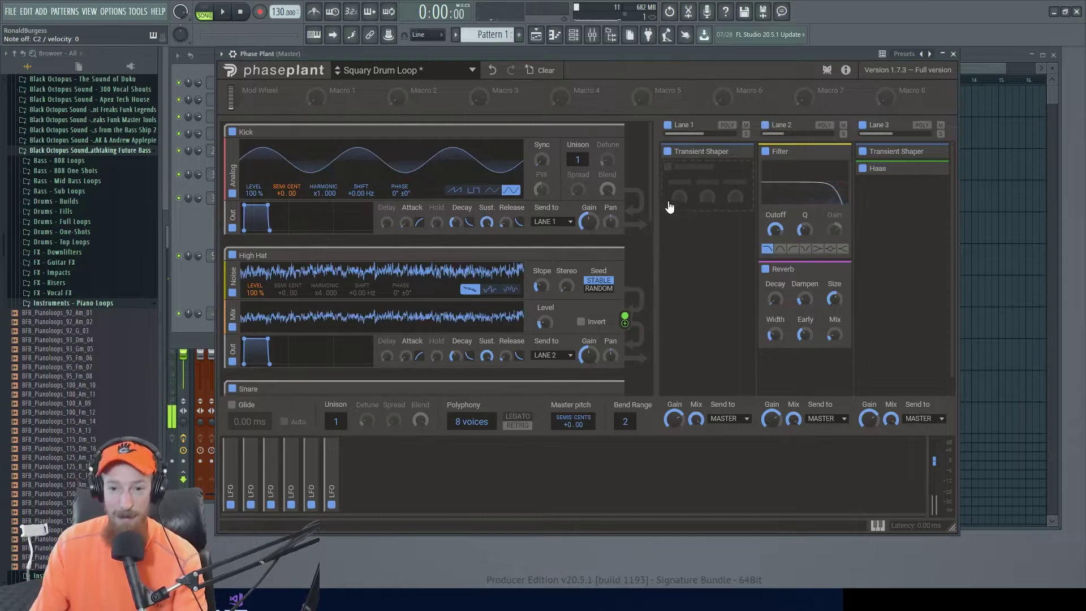
{"action": "left_click_drag", "start_coordinate": [652, 182], "coordinate": [650, 276]}
{"action": "left_click", "coordinate": [543, 70]}
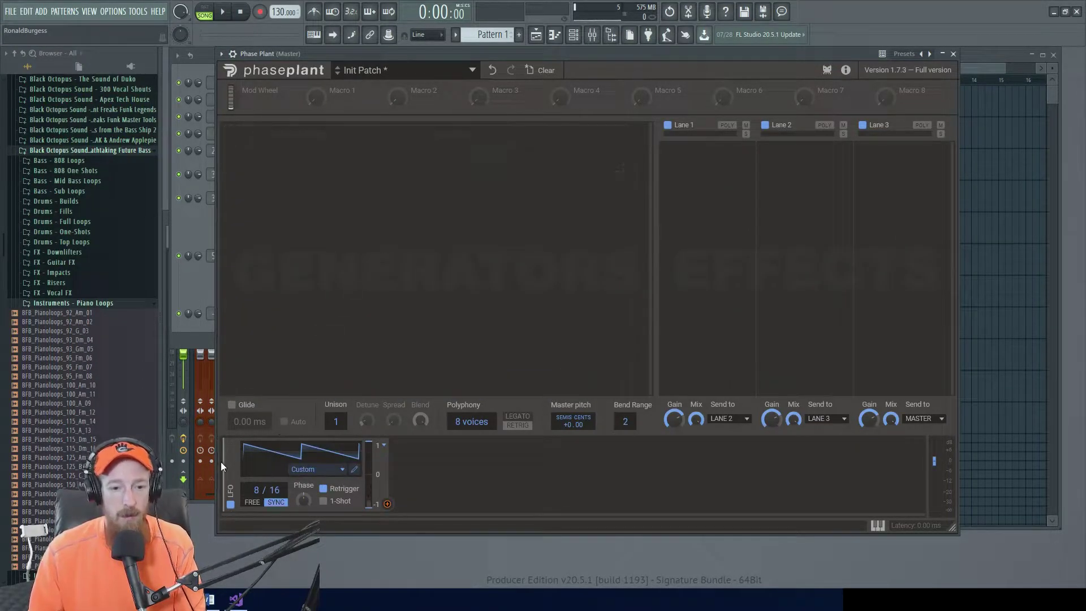
{"action": "left_click", "coordinate": [231, 447]}
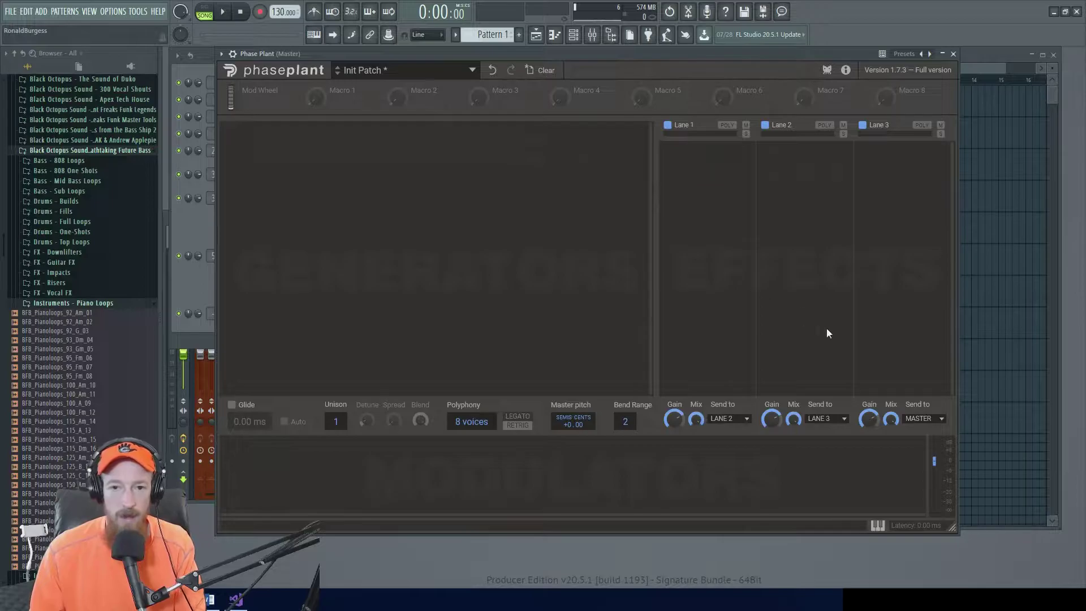
Add a Group to the empty generators area
{"action": "left_click", "coordinate": [433, 158]}
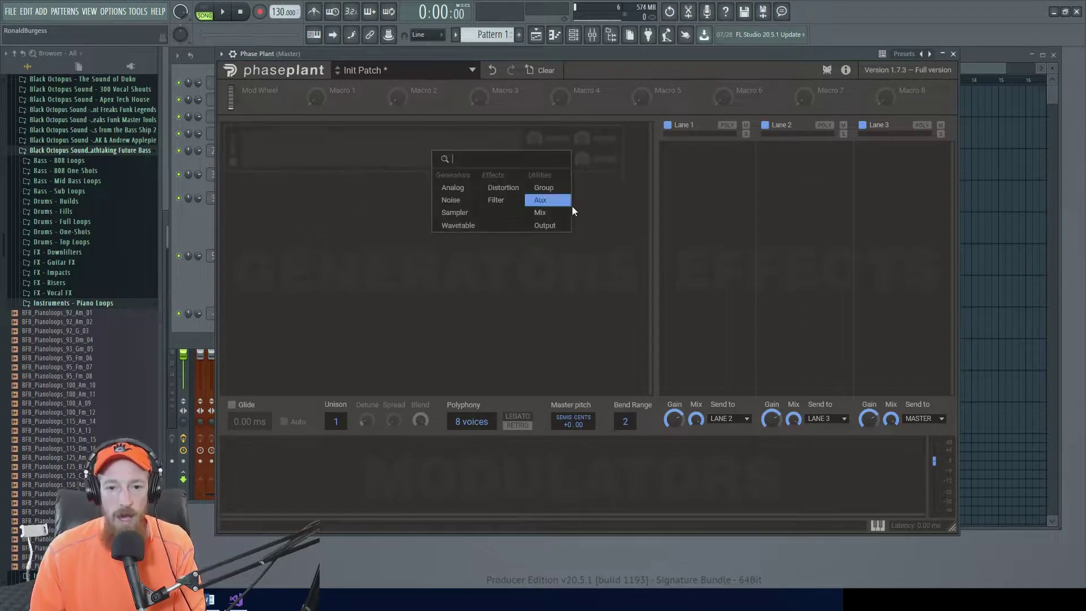
{"action": "left_click", "coordinate": [542, 192]}
{"action": "left_click", "coordinate": [424, 212]}
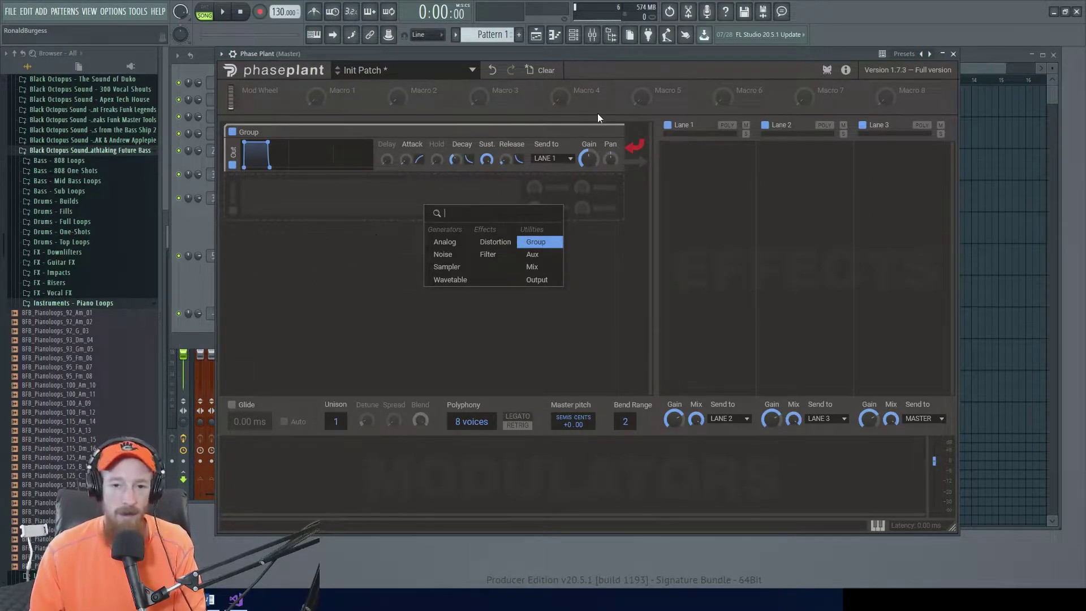
{"action": "left_click", "coordinate": [616, 73]}
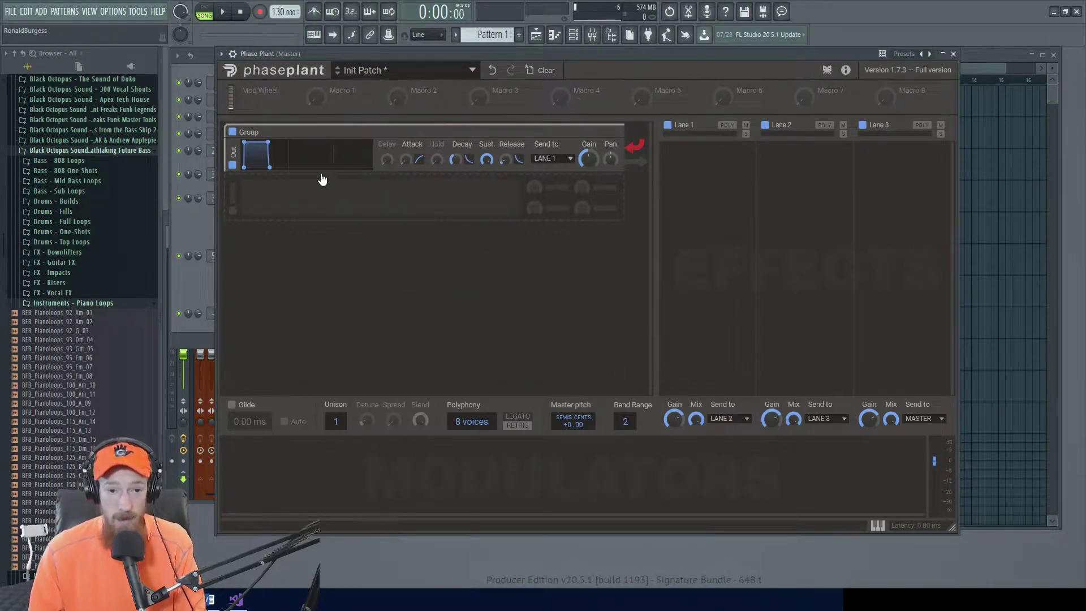
Add two more groups below the first one, and remove both again
{"action": "left_click", "coordinate": [369, 210]}
{"action": "left_click", "coordinate": [483, 245]}
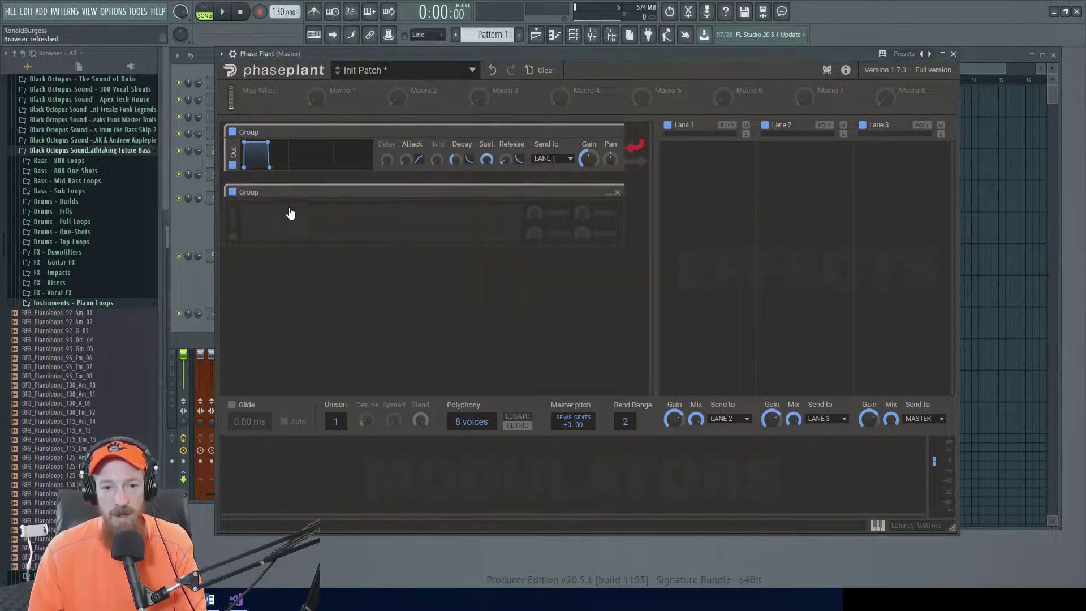
{"action": "left_click", "coordinate": [338, 244]}
{"action": "left_click", "coordinate": [436, 282]}
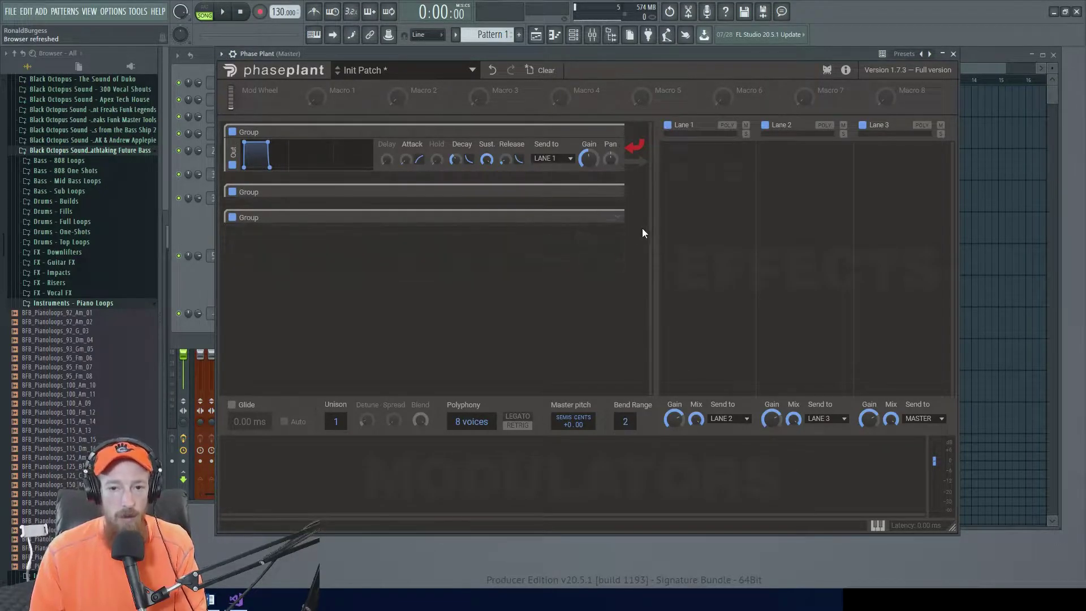
{"action": "left_click", "coordinate": [618, 218]}
{"action": "left_click", "coordinate": [617, 192]}
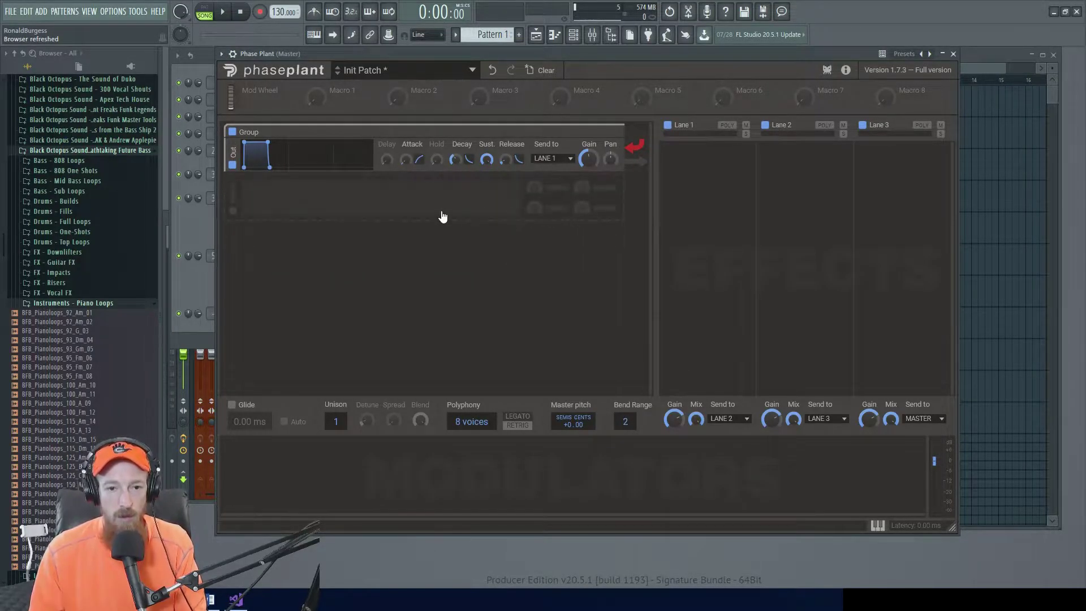
Try an Aux module inside the group and remove it again
{"action": "left_click", "coordinate": [442, 216]}
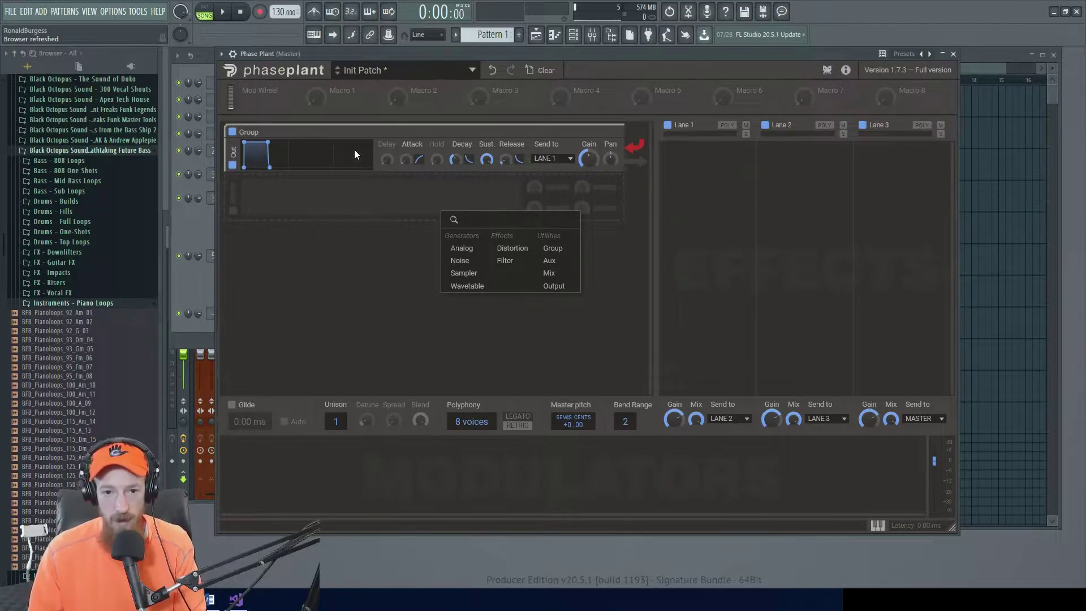
{"action": "left_click", "coordinate": [549, 261]}
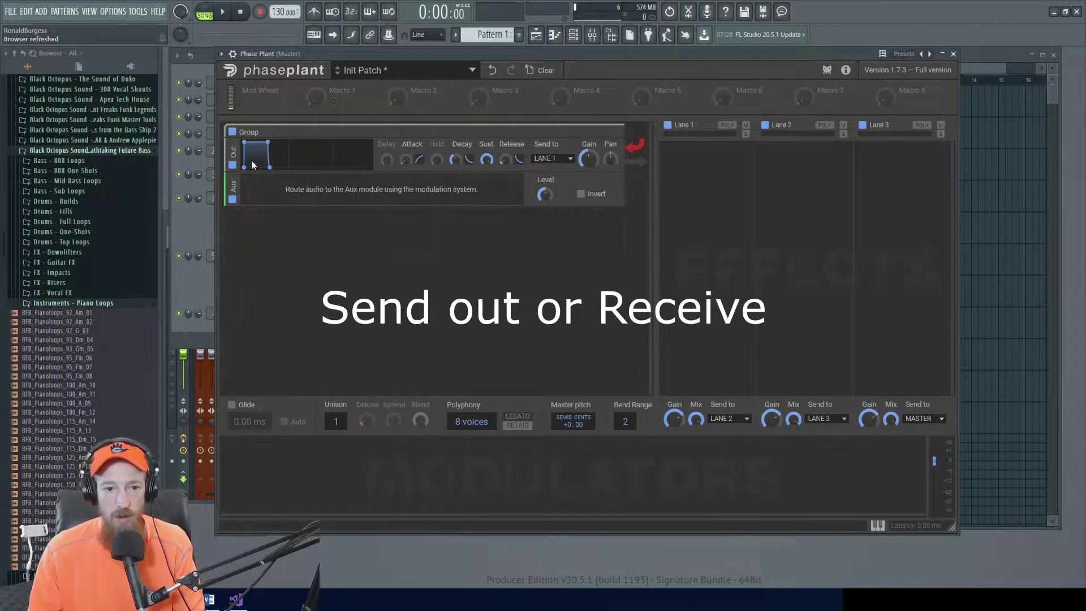
{"action": "left_click", "coordinate": [233, 184]}
Try a Mix module inside the group and remove it again
{"action": "left_click", "coordinate": [396, 205]}
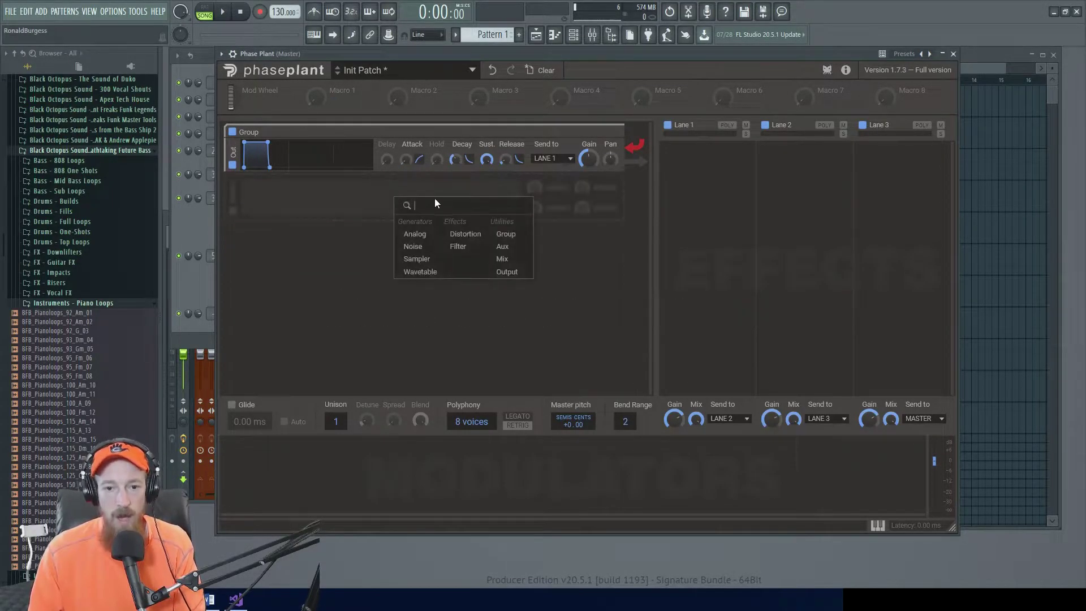
{"action": "left_click", "coordinate": [496, 259]}
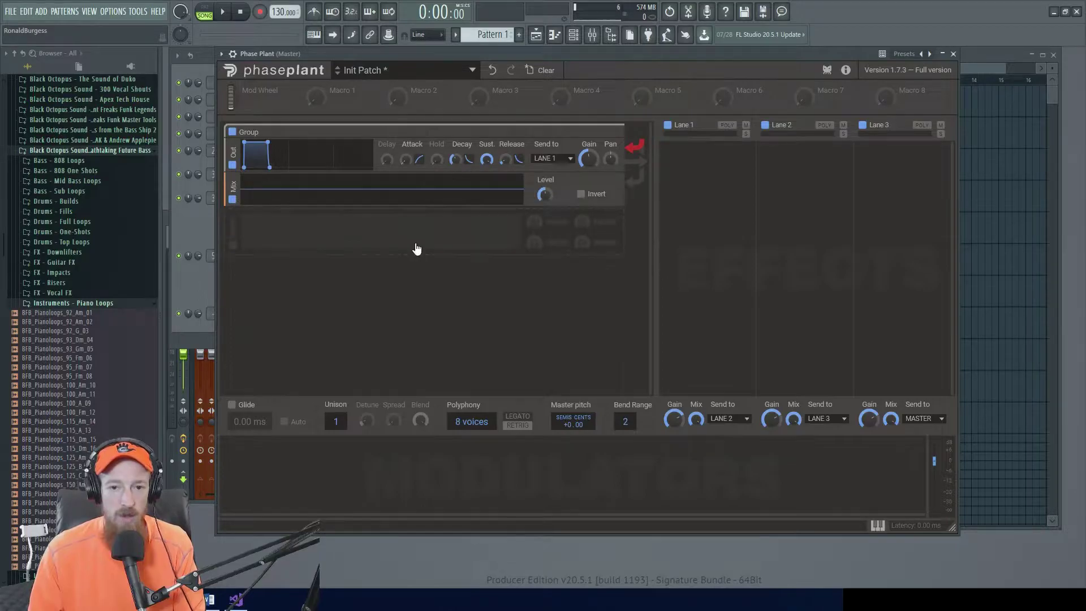
{"action": "left_click", "coordinate": [544, 198]}
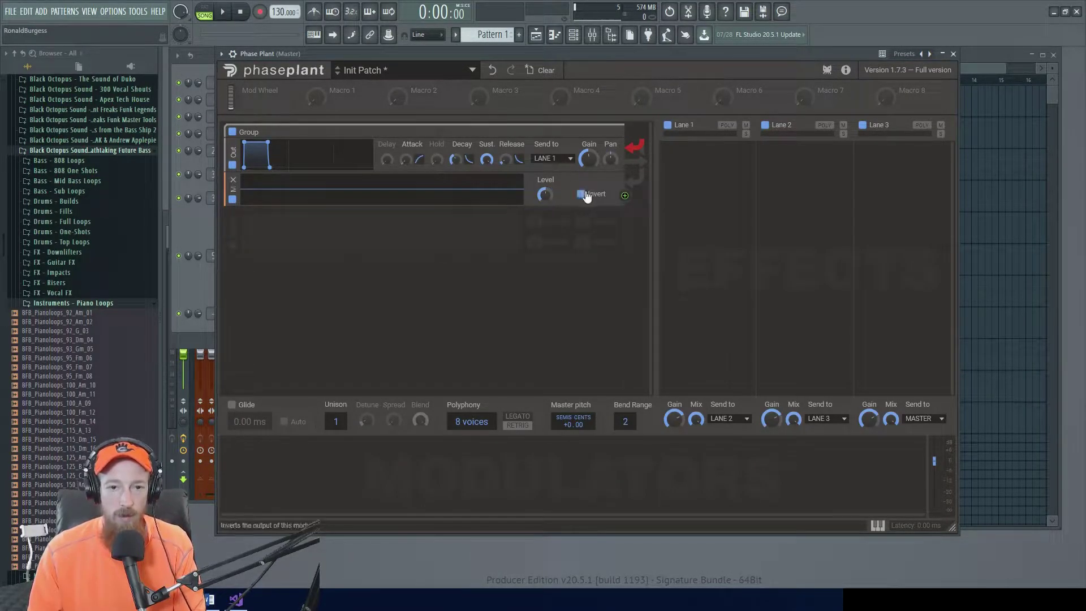
{"action": "mouse_move", "coordinate": [232, 182]}
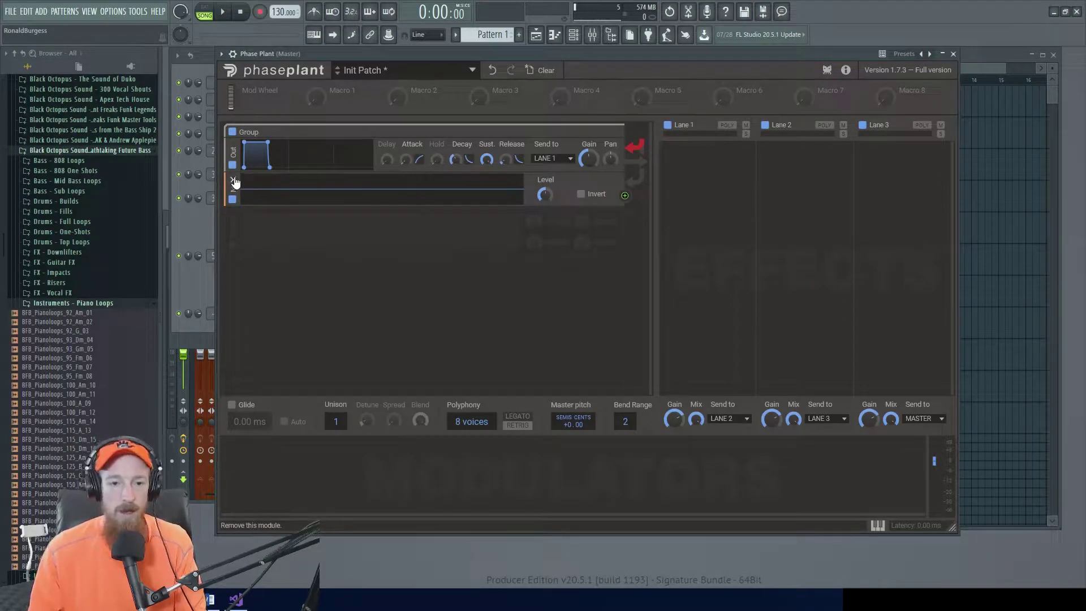
{"action": "left_click", "coordinate": [234, 181]}
Try a second Output module inside the group and remove it again
{"action": "left_click", "coordinate": [319, 195]}
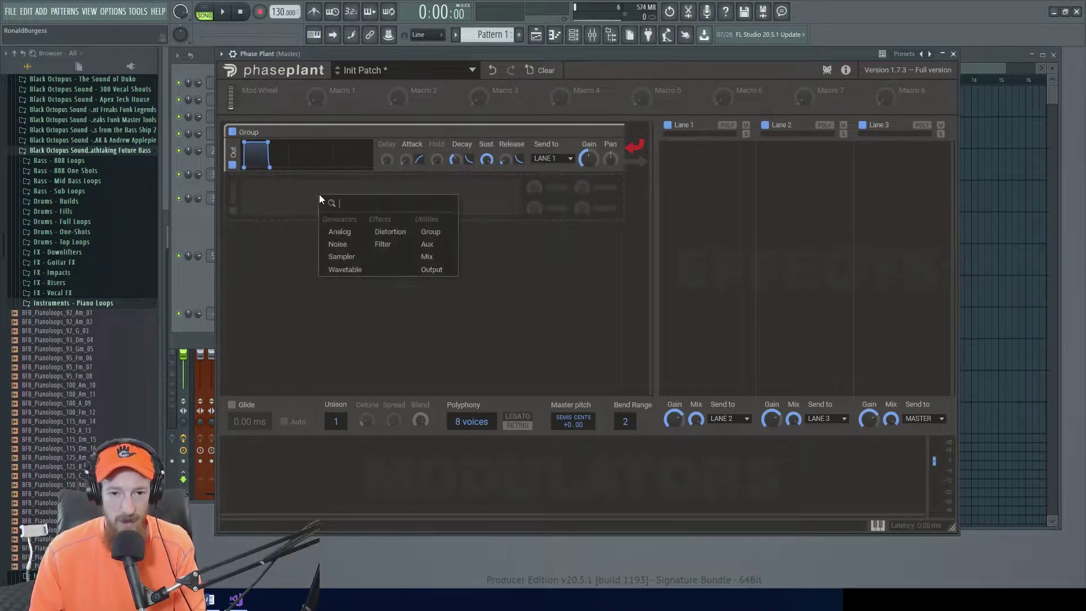
{"action": "left_click", "coordinate": [434, 259]}
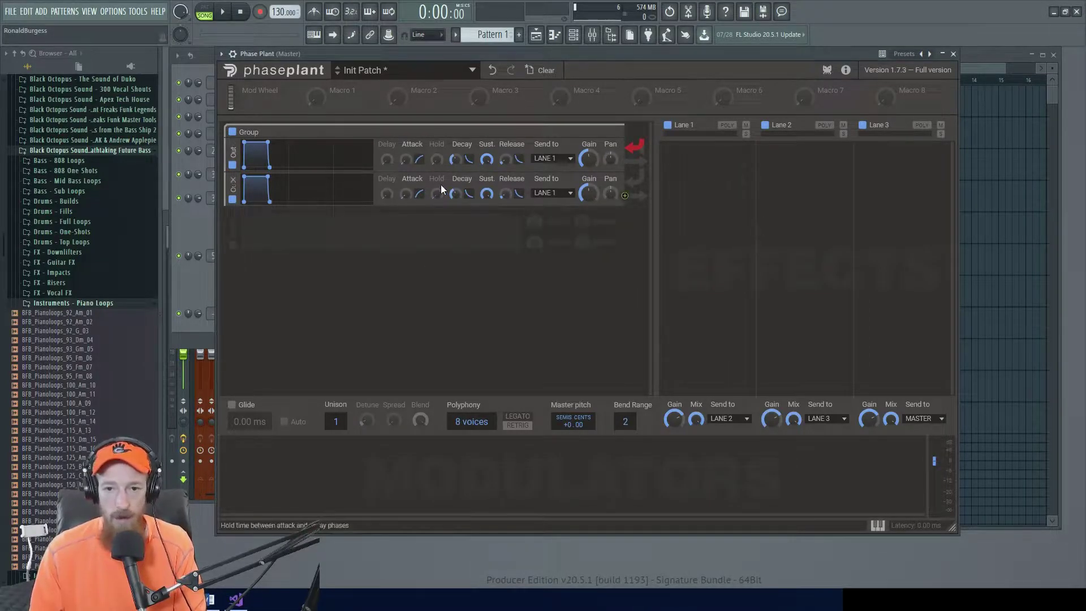
{"action": "left_click", "coordinate": [234, 181]}
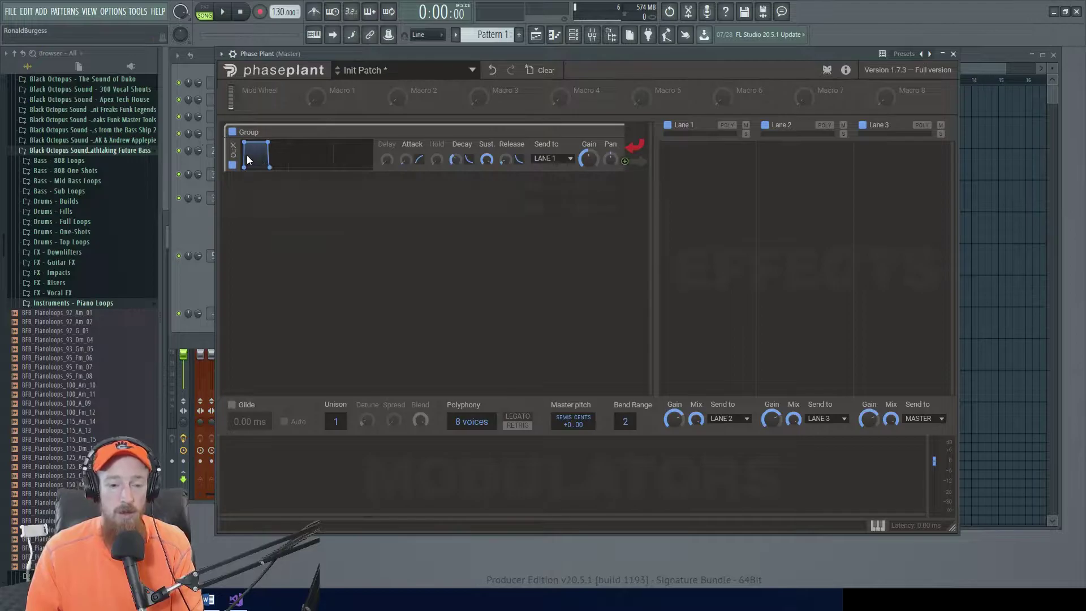
Replace the group's remaining Output module with an Analog generator set to a sine waveform
{"action": "left_click", "coordinate": [271, 489]}
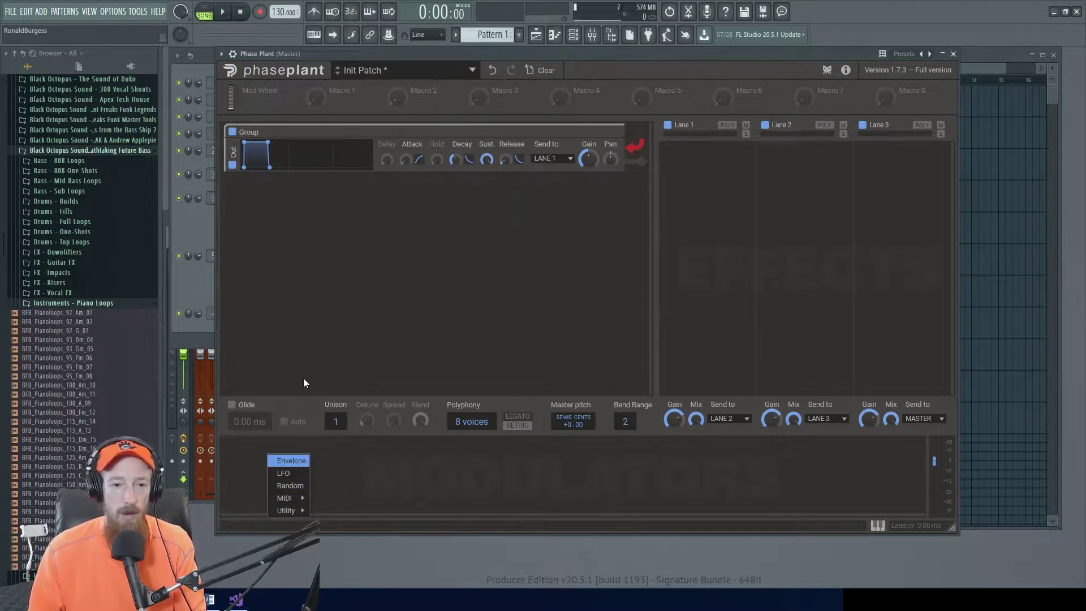
{"action": "left_click", "coordinate": [235, 150]}
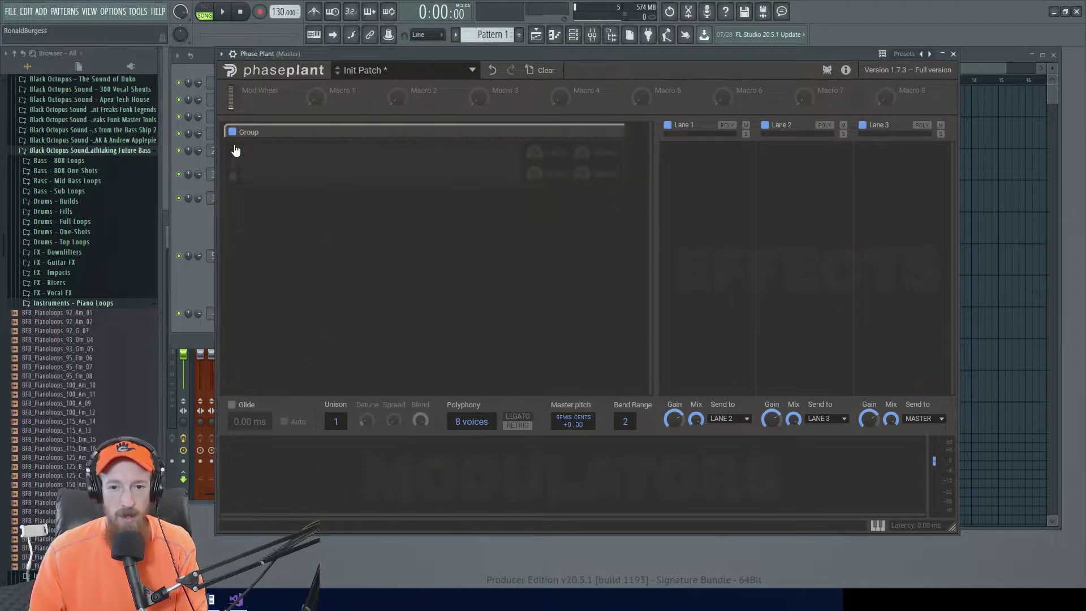
{"action": "left_click", "coordinate": [437, 170]}
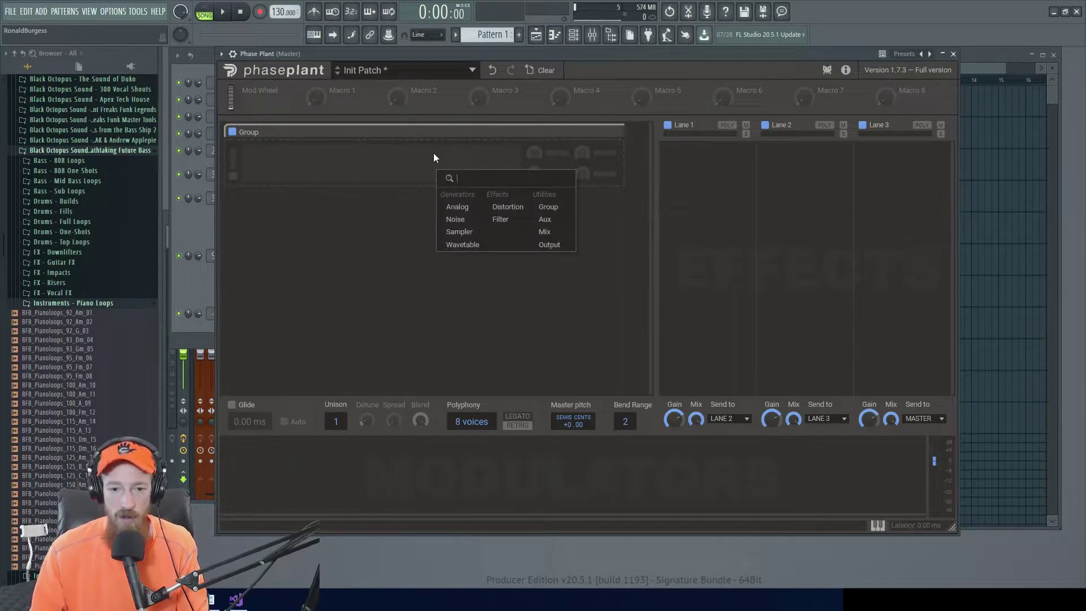
{"action": "left_click", "coordinate": [457, 206]}
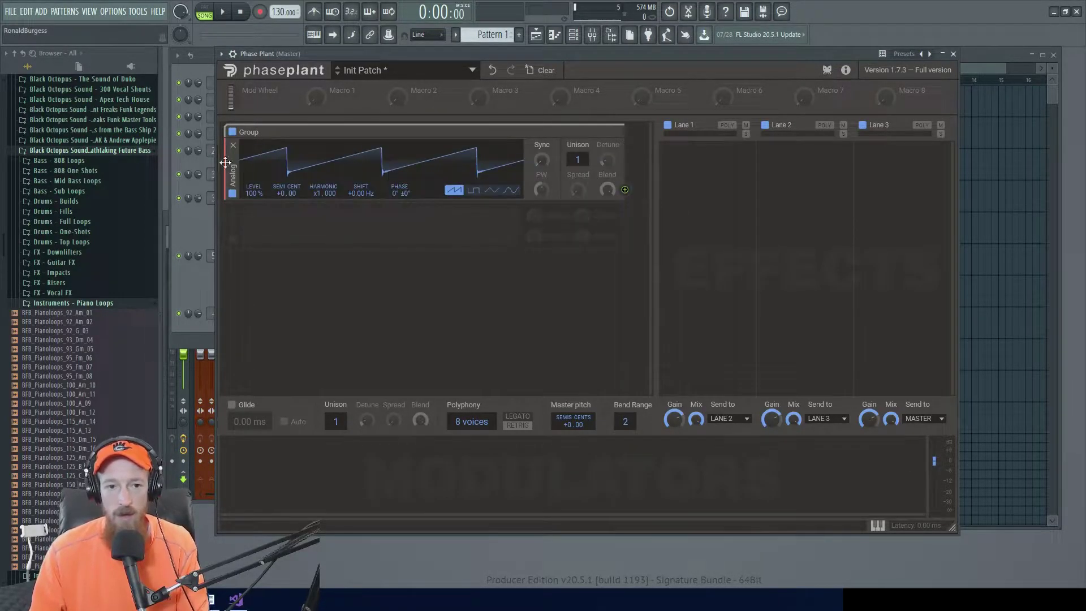
{"action": "left_click", "coordinate": [511, 190]}
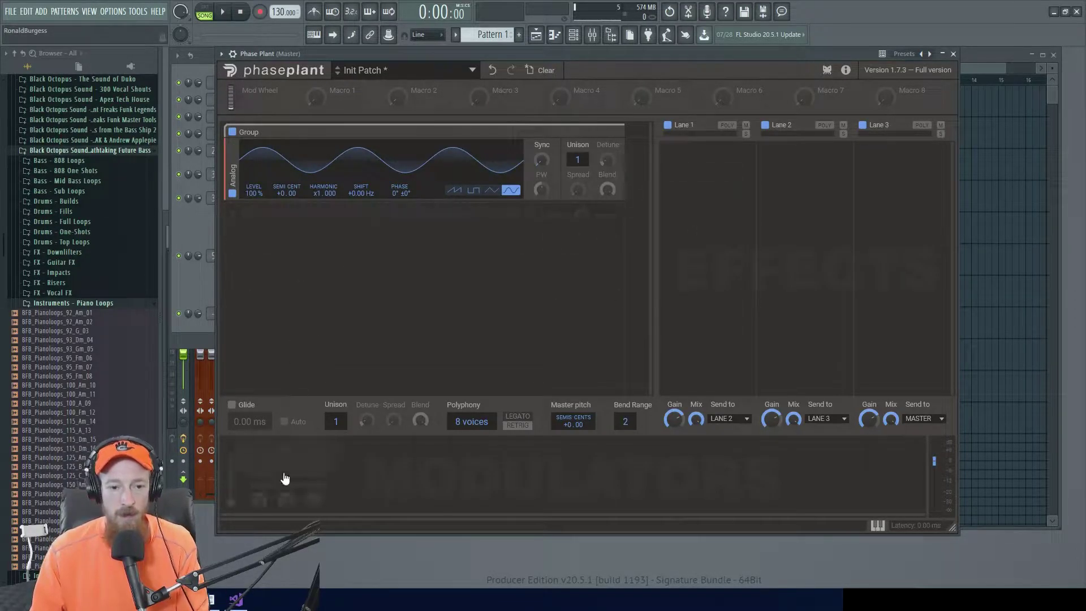
Add an LFO to the modulators area
{"action": "left_click", "coordinate": [278, 455]}
{"action": "left_click", "coordinate": [312, 321]}
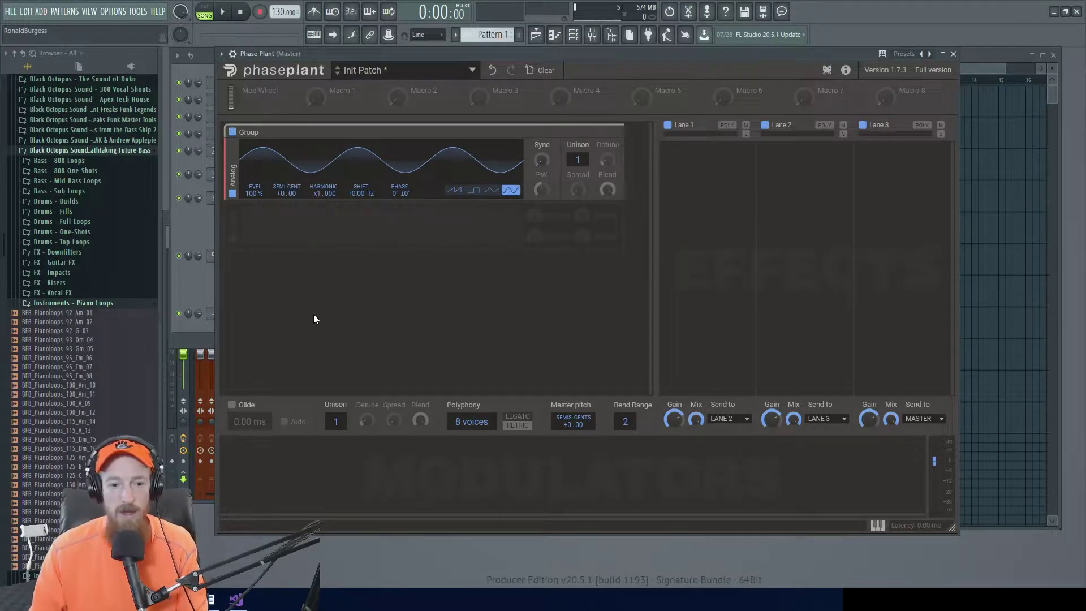
{"action": "left_click", "coordinate": [277, 472]}
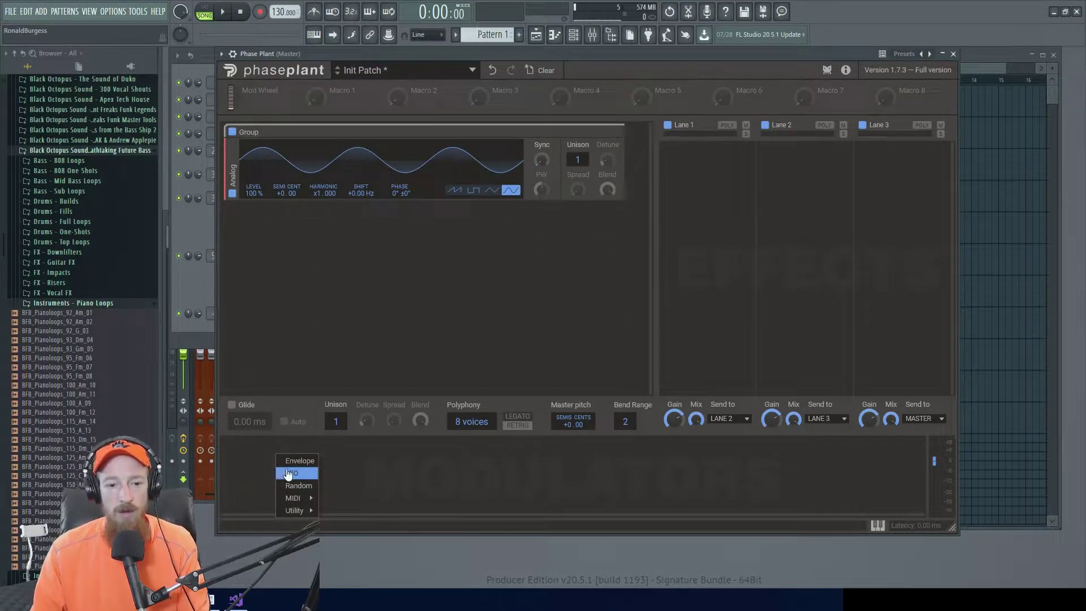
{"action": "left_click", "coordinate": [293, 475]}
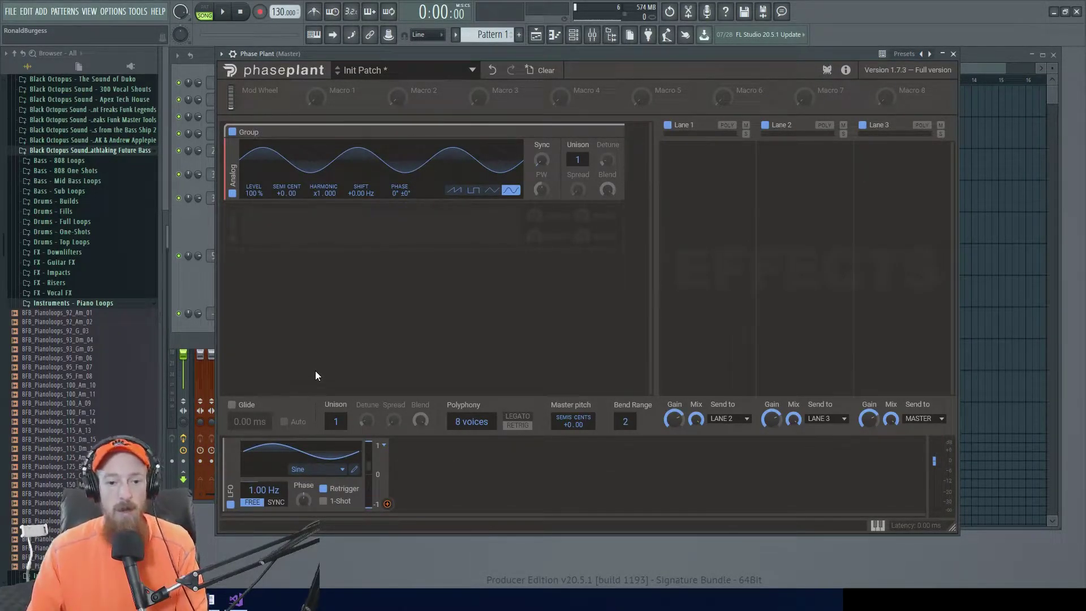
Reshape the LFO curve into a straight descending ramp from 100% at 0/8 to -100% at 8/8
{"action": "left_click", "coordinate": [354, 470]}
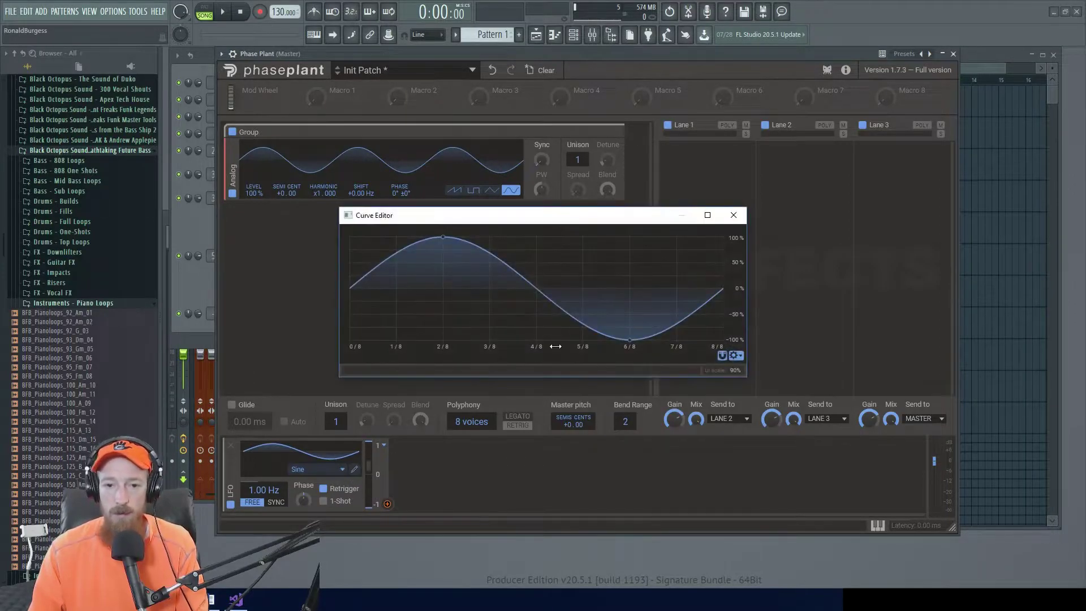
{"action": "left_click_drag", "start_coordinate": [505, 221], "coordinate": [504, 197]}
{"action": "left_click_drag", "start_coordinate": [444, 214], "coordinate": [350, 204]}
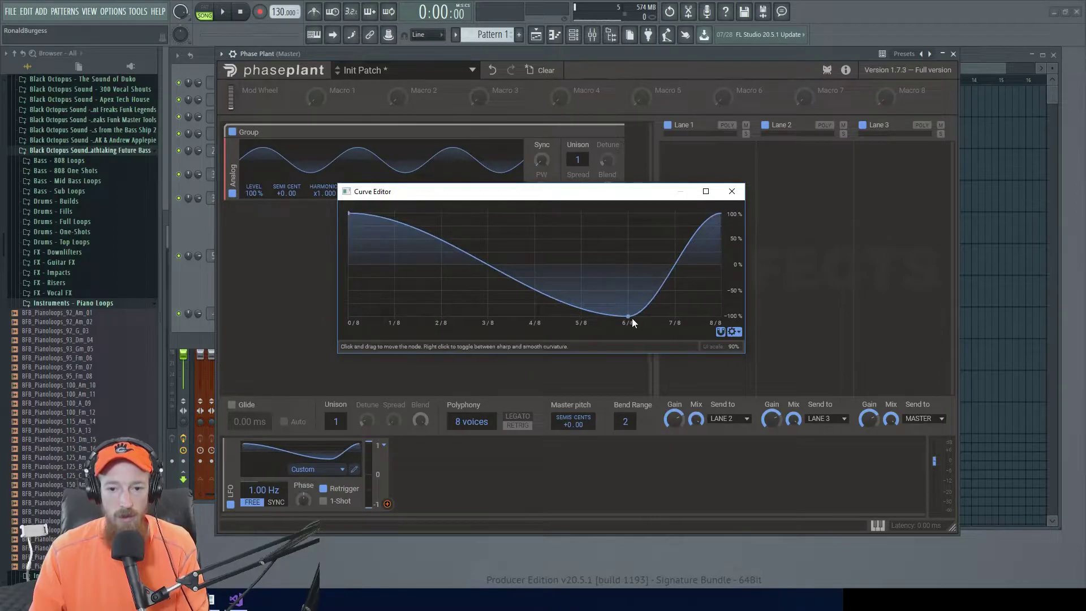
{"action": "left_click_drag", "start_coordinate": [627, 317], "coordinate": [720, 316]}
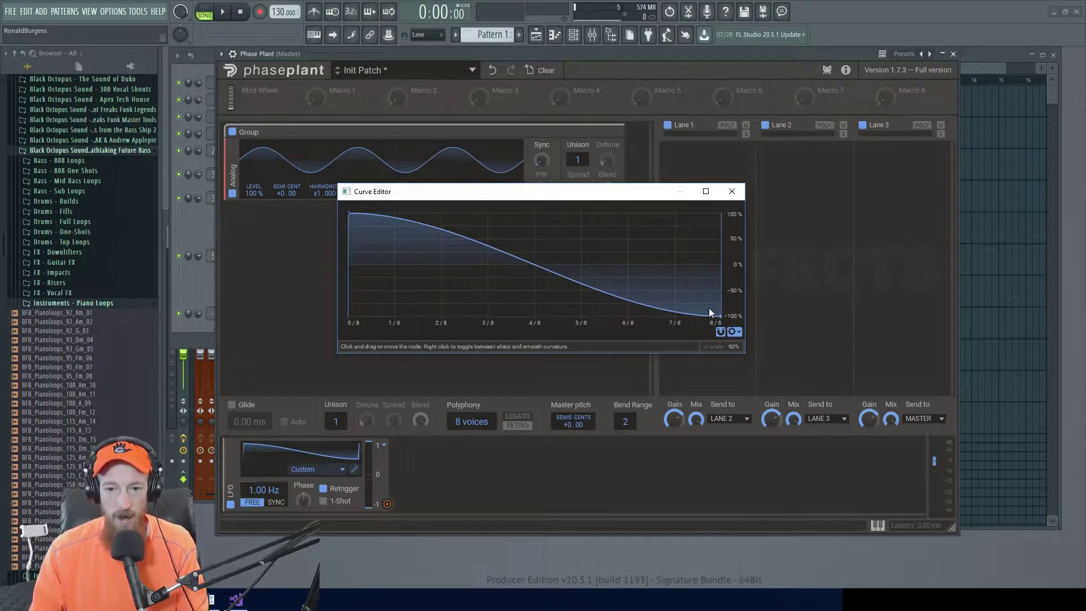
{"action": "double_click", "coordinate": [721, 317]}
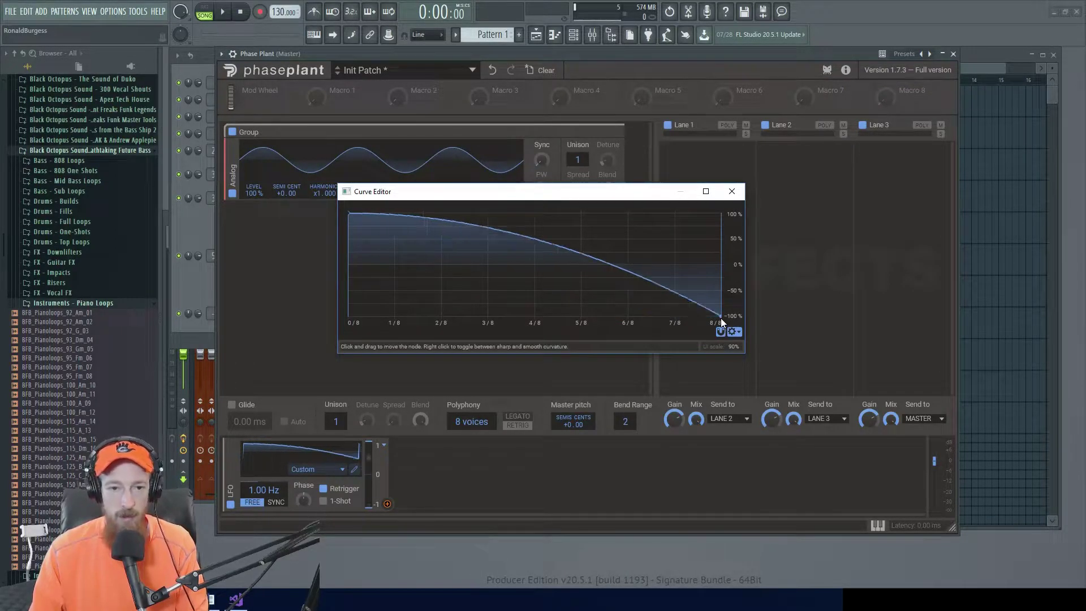
{"action": "double_click", "coordinate": [349, 212]}
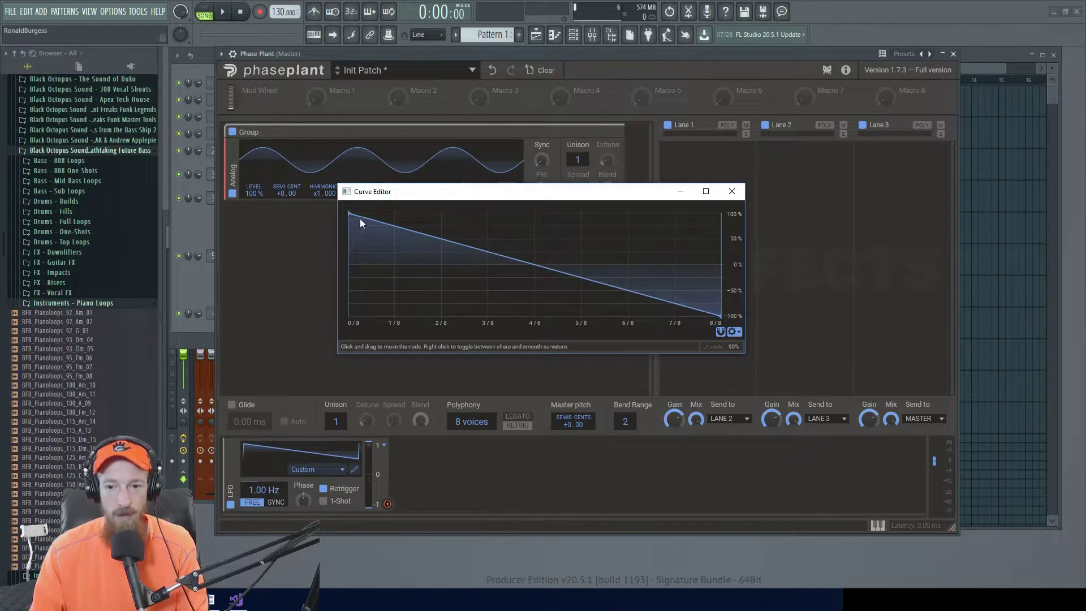
{"action": "left_click", "coordinate": [732, 191]}
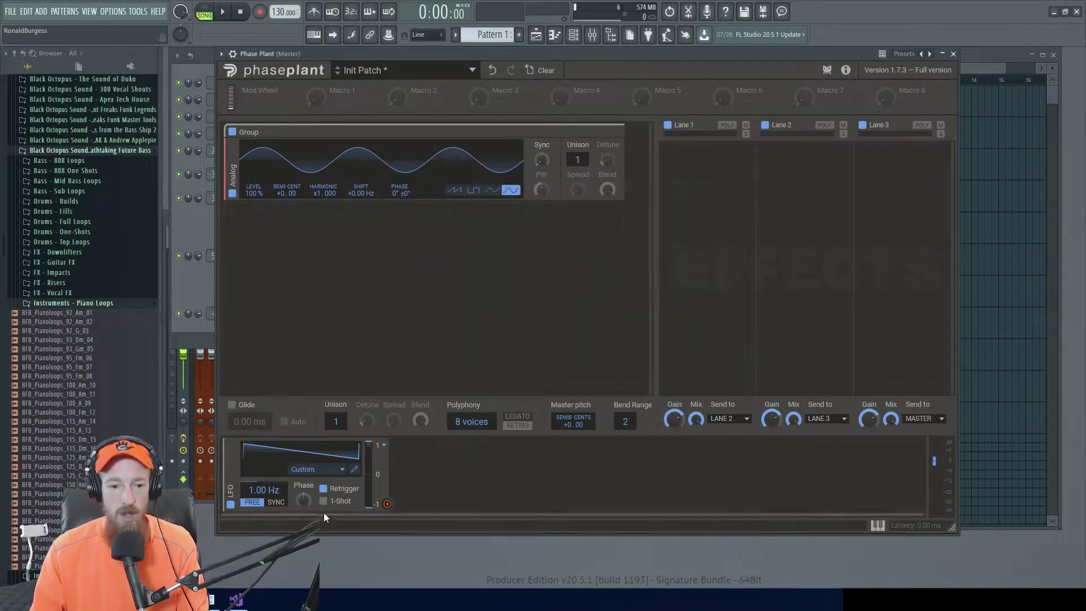
Switch the LFO to tempo sync and route it to the Analog generator's Semi Cent pitch
{"action": "left_click", "coordinate": [276, 502]}
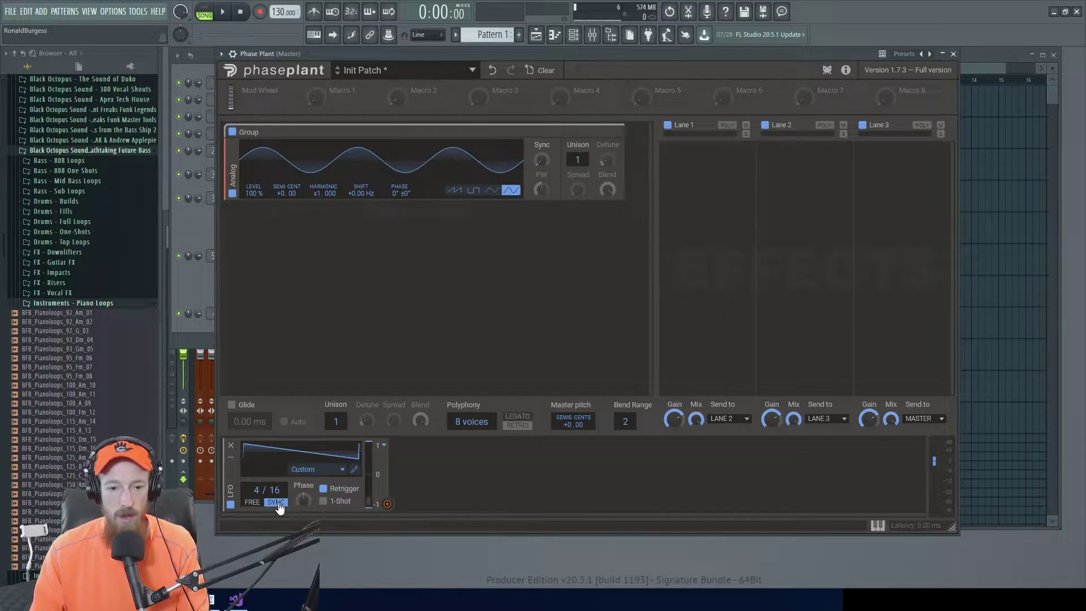
{"action": "left_click_drag", "start_coordinate": [389, 503], "coordinate": [286, 202]}
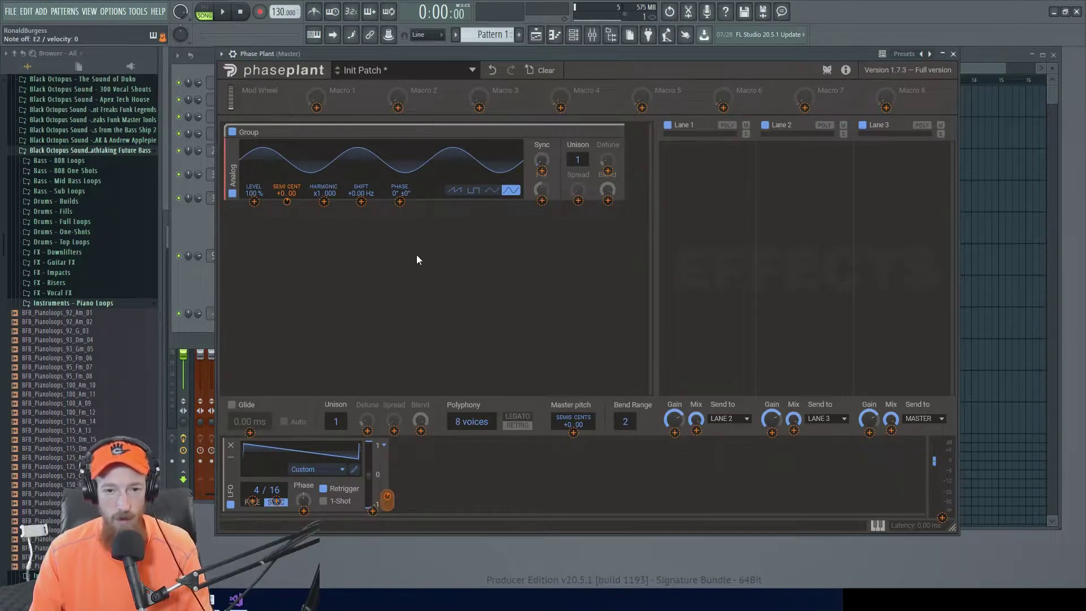
Add an Output module below the Analog generator and adjust the LFO's modulation depth on the generator's Semi Cent pitch
{"action": "left_click", "coordinate": [448, 229]}
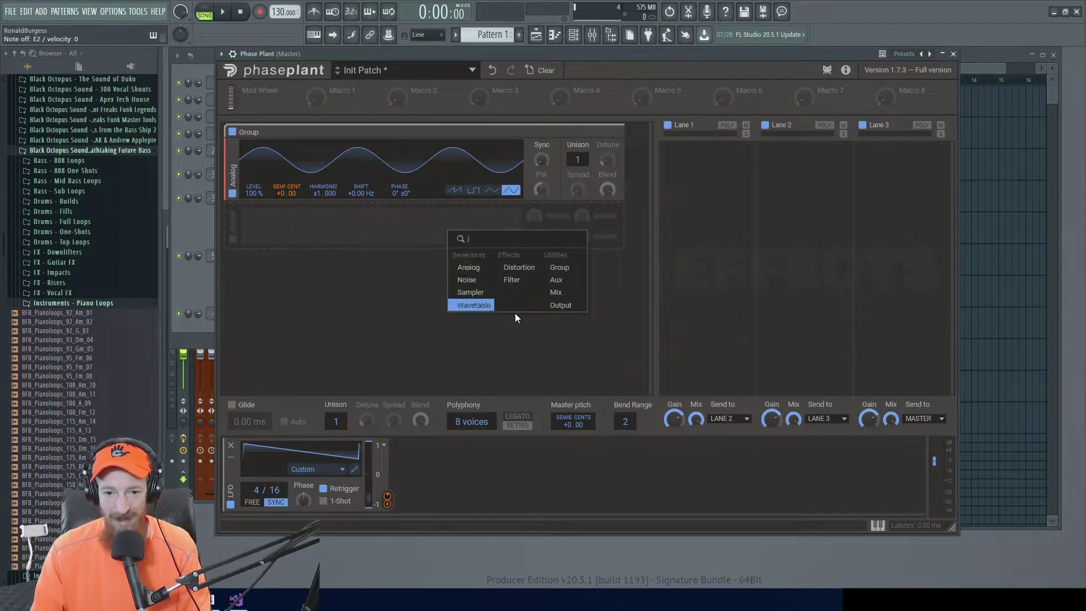
{"action": "left_click", "coordinate": [561, 306]}
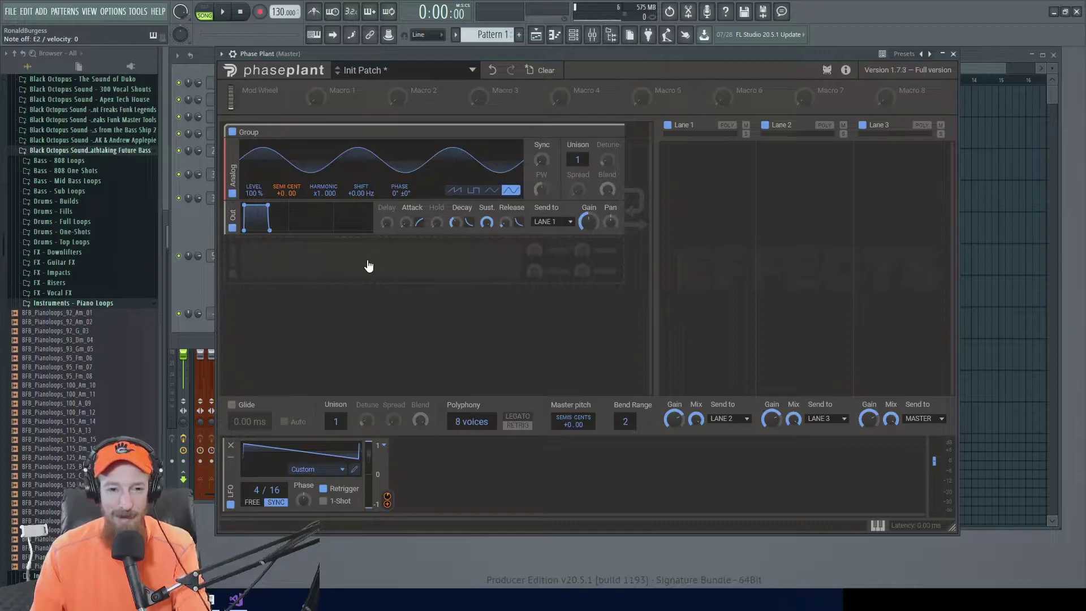
{"action": "left_click_drag", "start_coordinate": [287, 202], "coordinate": [287, 202]}
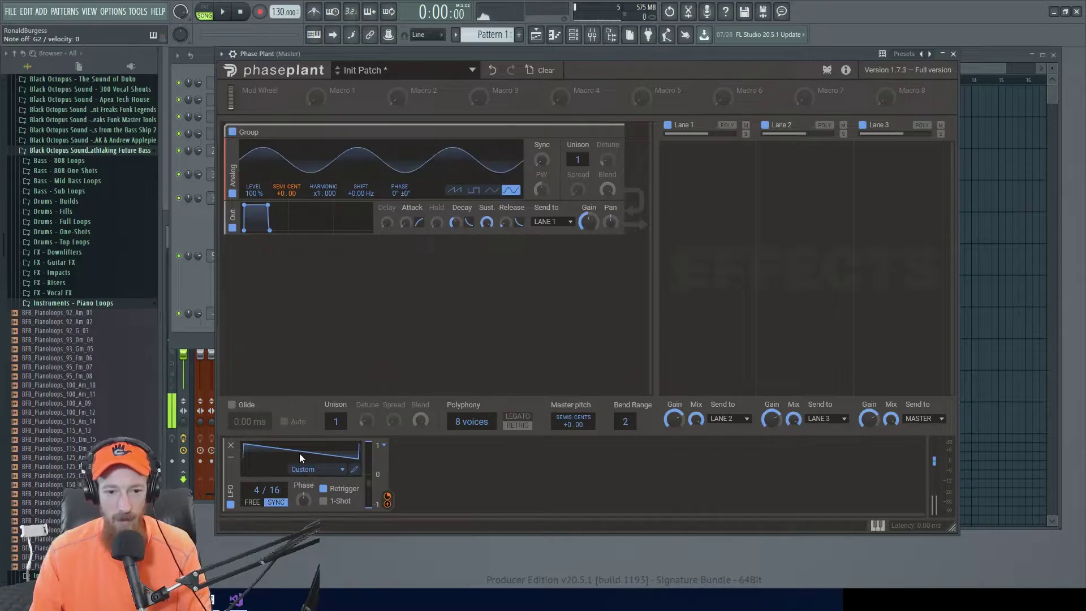
Bend the kick LFO's descending ramp into a sagging curve with a node at 5/8 and about -75%
{"action": "left_click", "coordinate": [354, 469]}
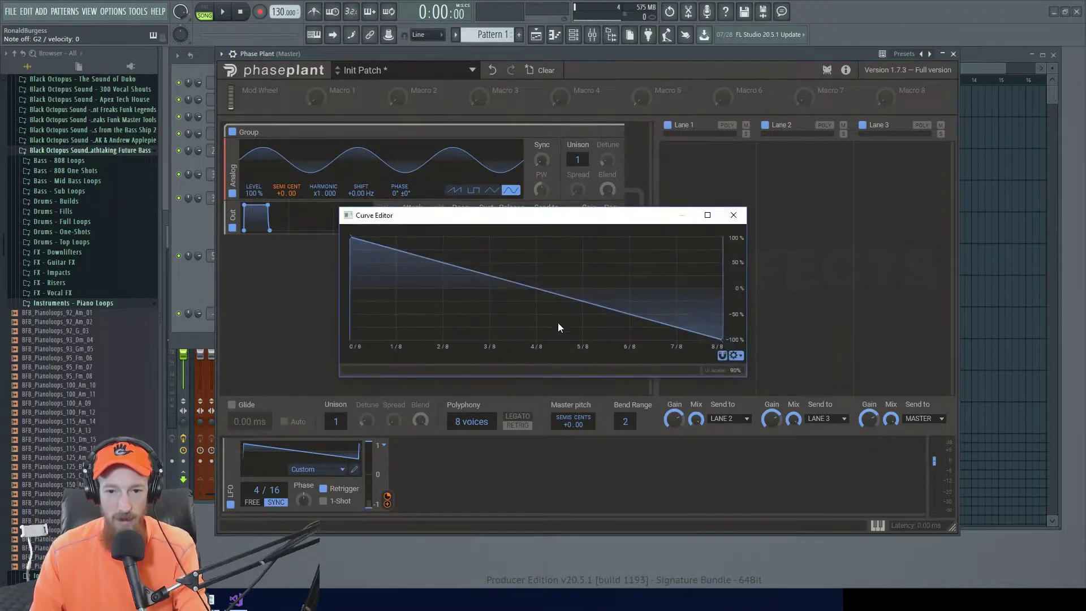
{"action": "left_click_drag", "start_coordinate": [606, 309], "coordinate": [582, 324]}
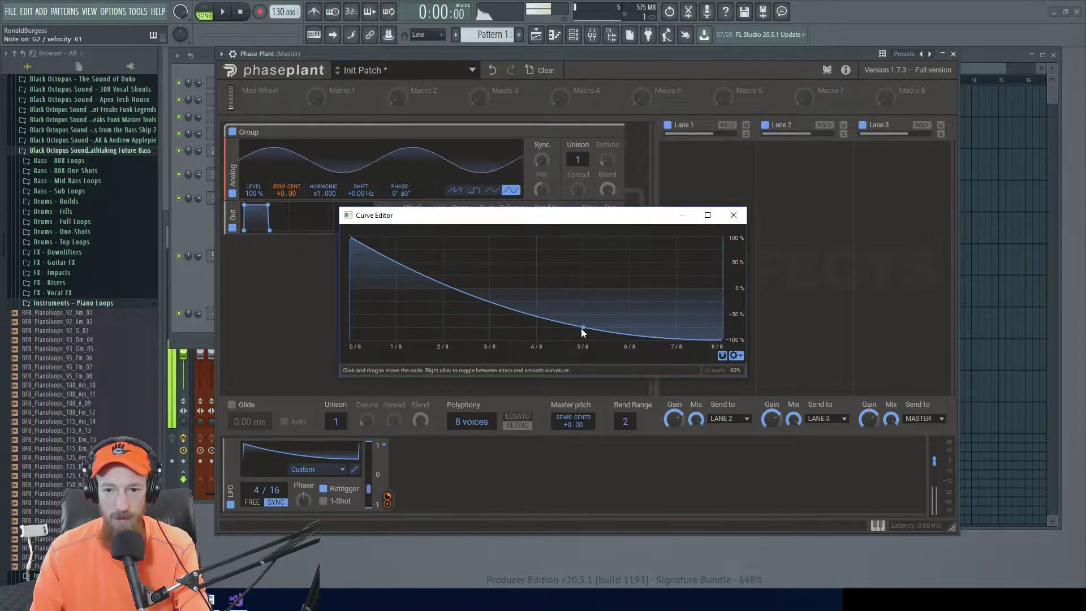
{"action": "left_click", "coordinate": [734, 215]}
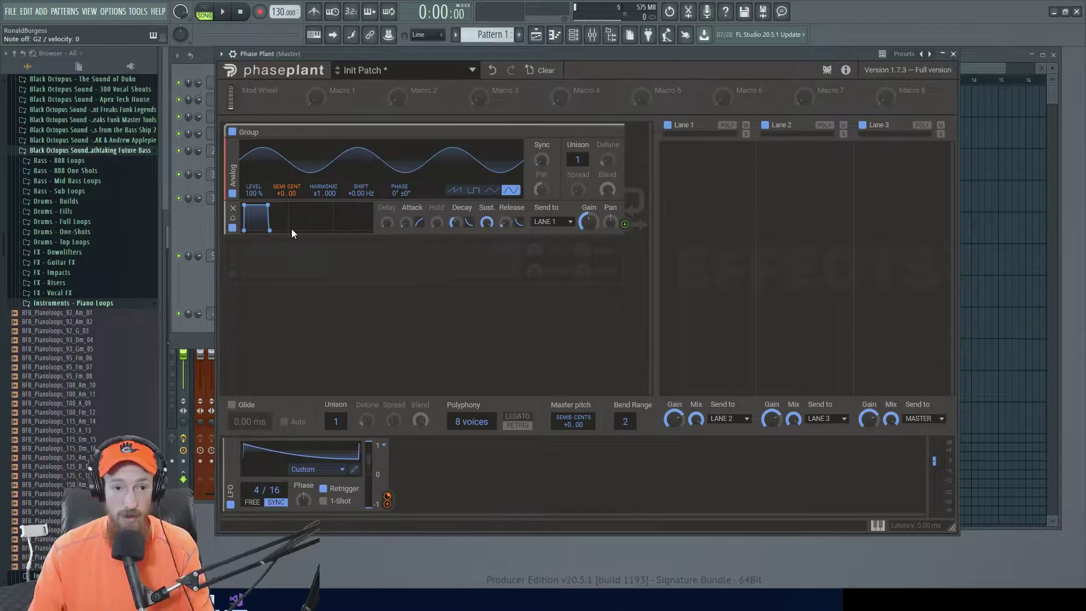
Rename the generator group as Kick
{"action": "left_click", "coordinate": [256, 131]}
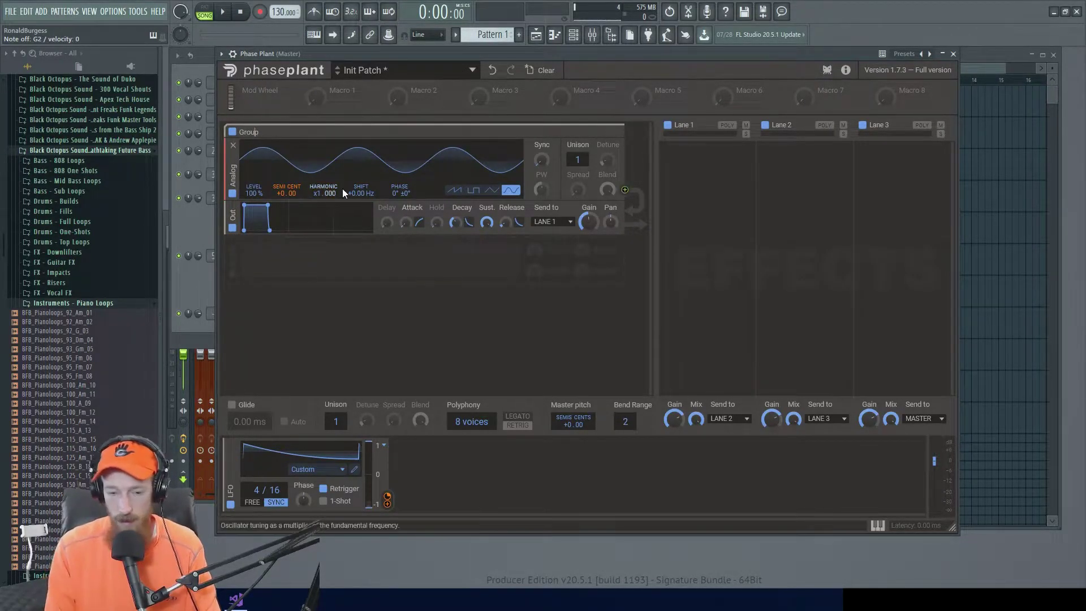
{"action": "key", "text": "BackSpace"}
{"action": "key", "text": "BackSpace"}
{"action": "key", "text": "BackSpace"}
{"action": "key", "text": "BackSpace"}
{"action": "key", "text": "BackSpace"}
{"action": "type", "text": "Kick"}
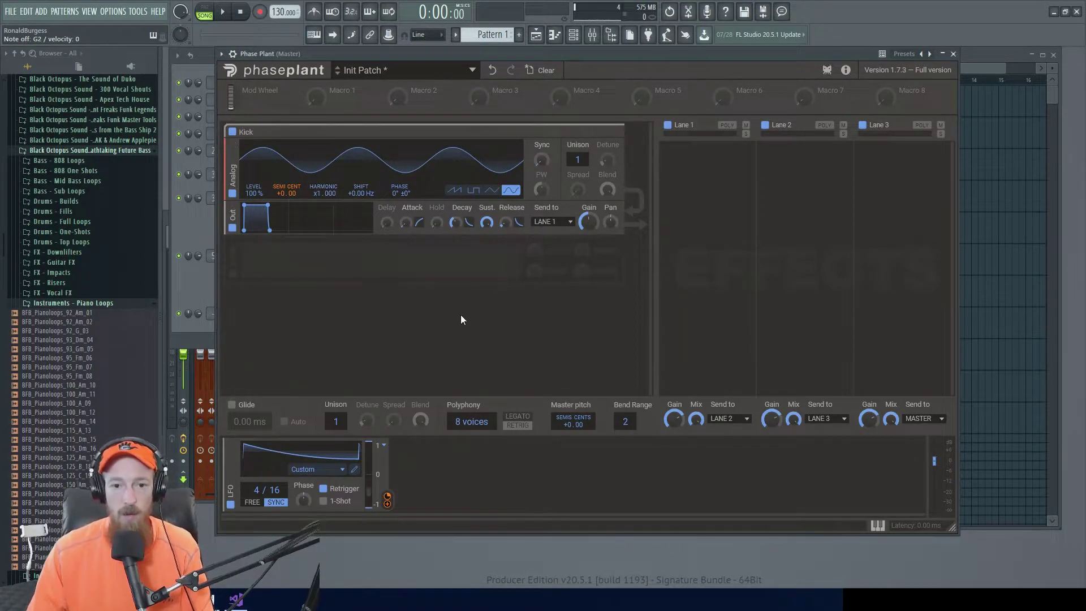
Add a new group below the Kick group and name it High Hat
{"action": "left_click", "coordinate": [285, 266]}
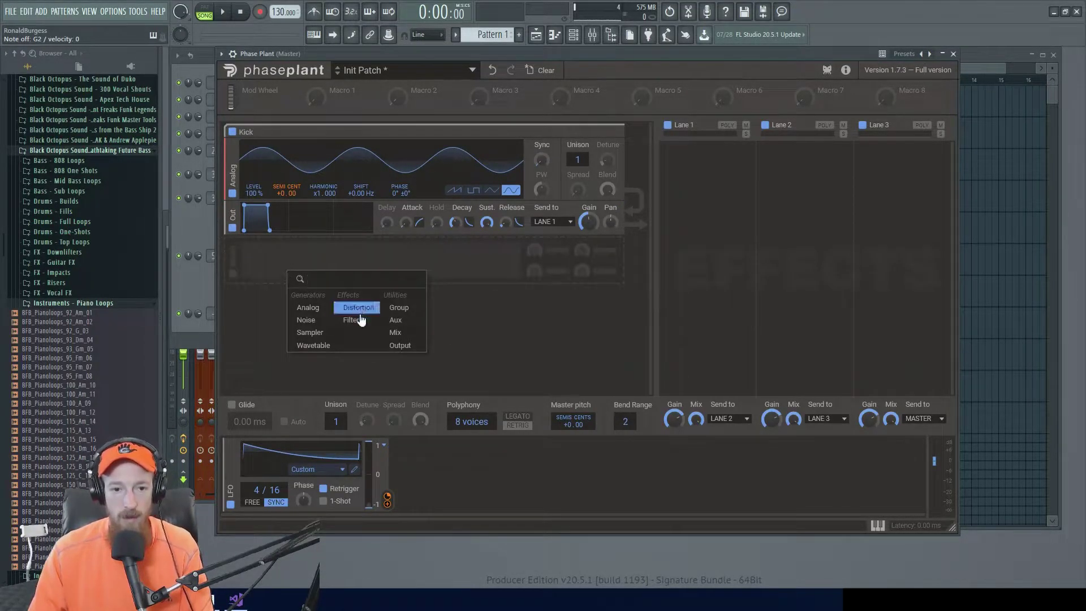
{"action": "left_click", "coordinate": [399, 307]}
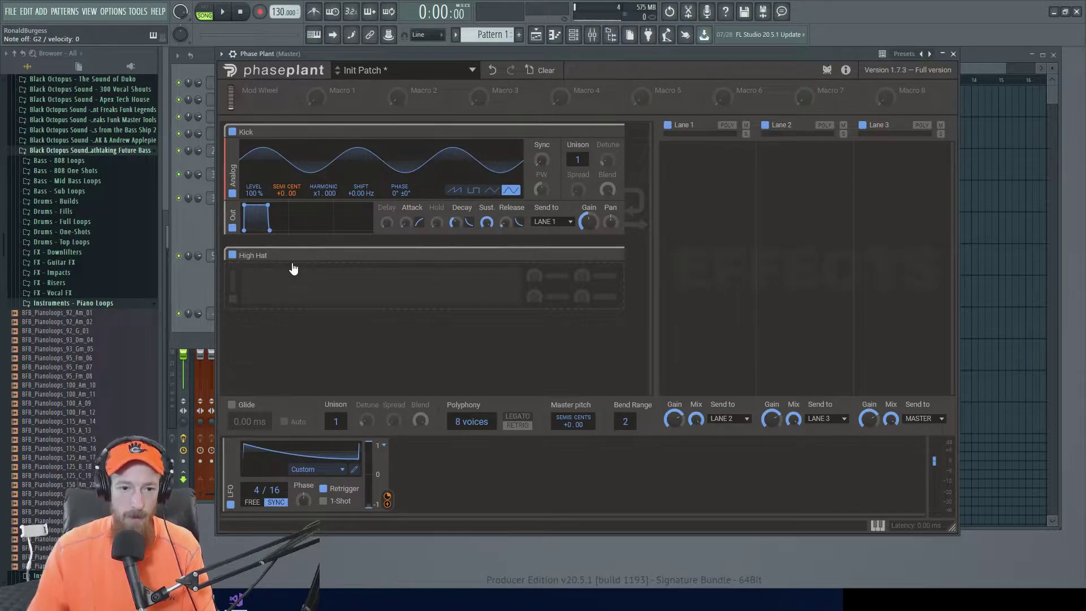
Add a Noise generator to the High Hat group, try its third noise type and return to the first one
{"action": "left_click", "coordinate": [317, 301]}
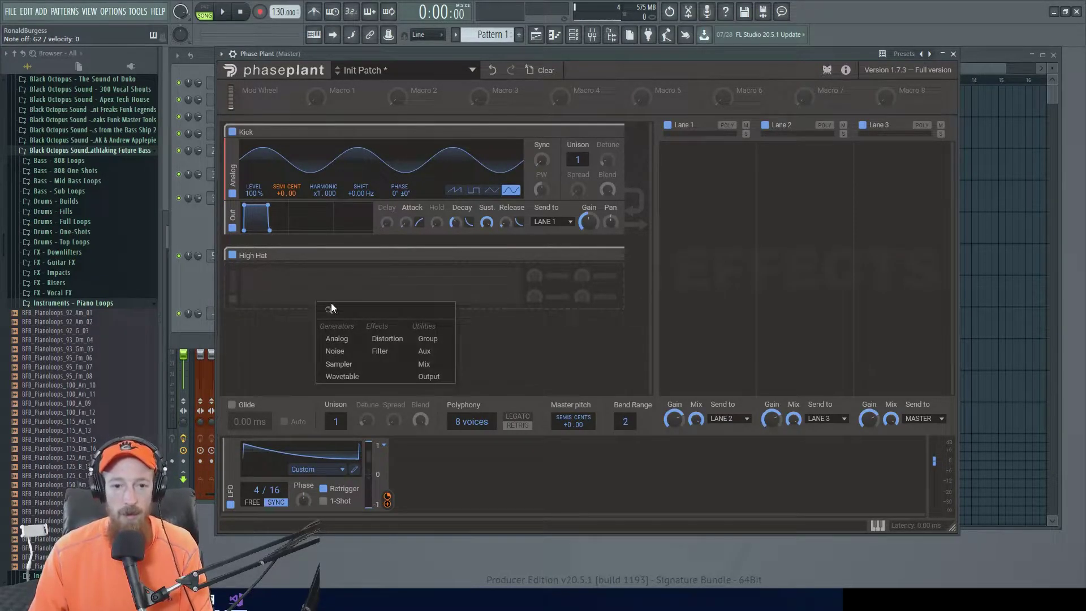
{"action": "left_click", "coordinate": [338, 351]}
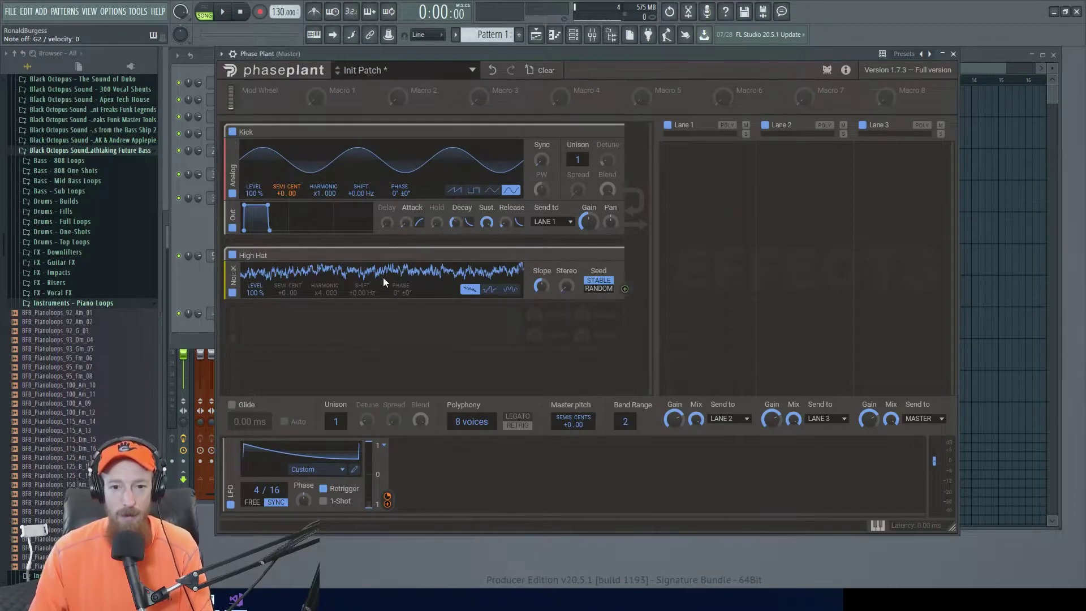
{"action": "left_click", "coordinate": [511, 290]}
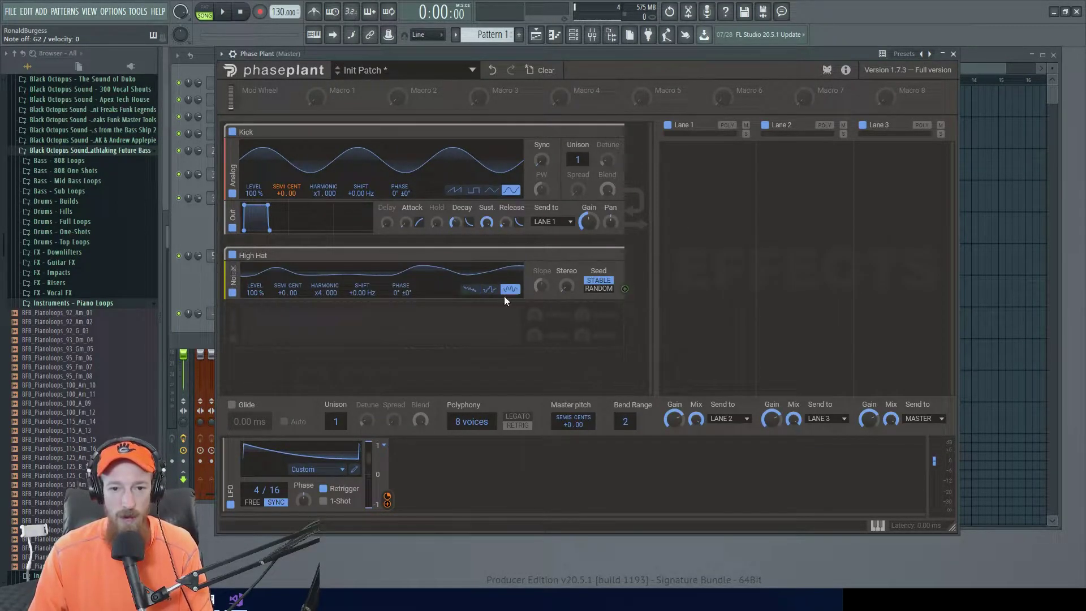
{"action": "left_click", "coordinate": [468, 290]}
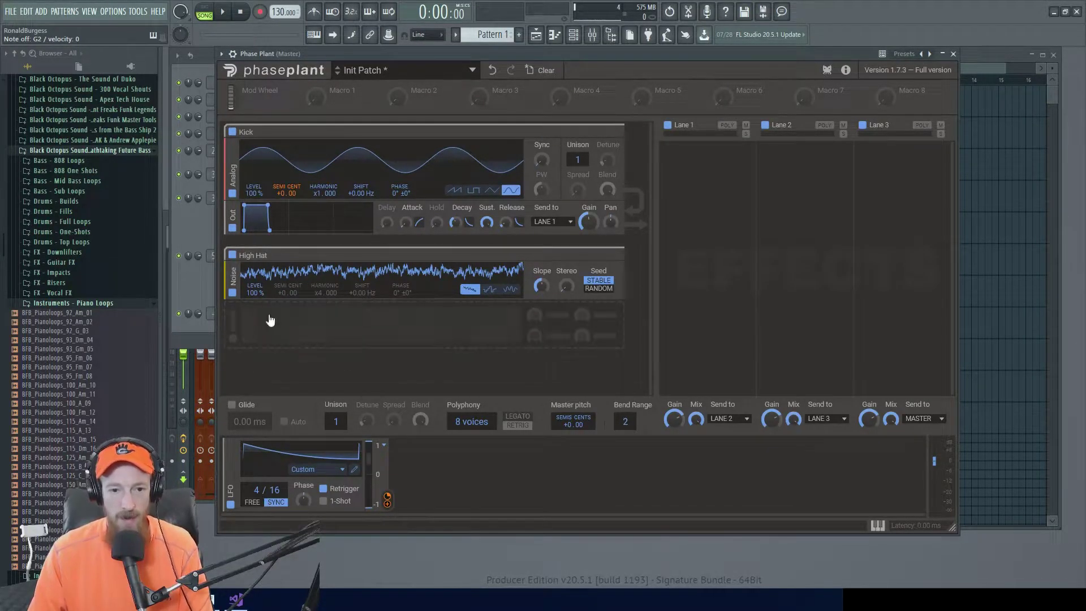
Add a second LFO and shape its curve into two falling slopes from 100% to -100%, restarting at 4/8
{"action": "left_click", "coordinate": [431, 456]}
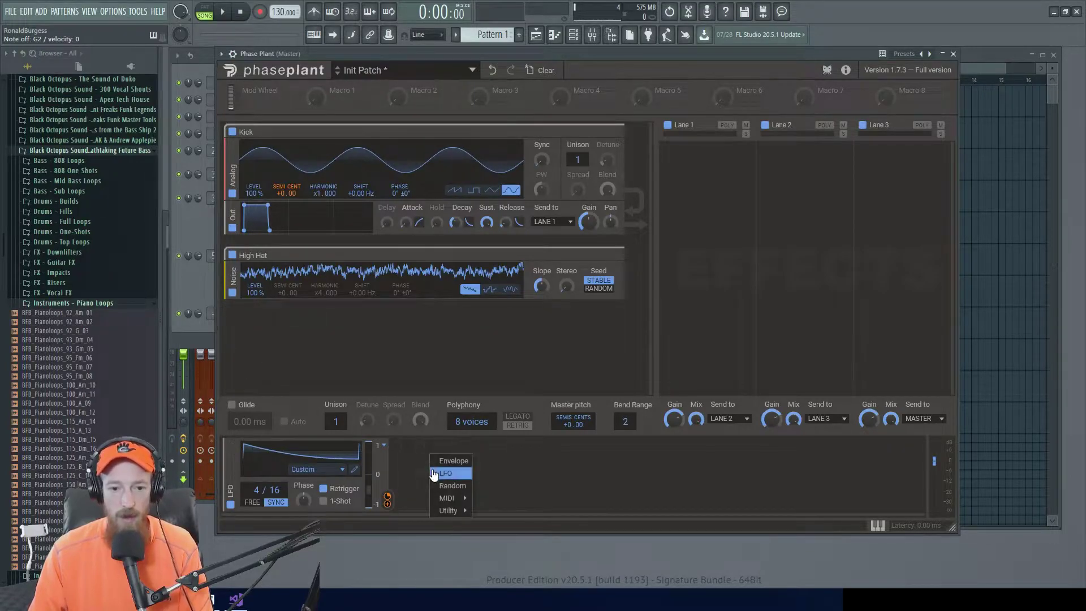
{"action": "left_click", "coordinate": [447, 475]}
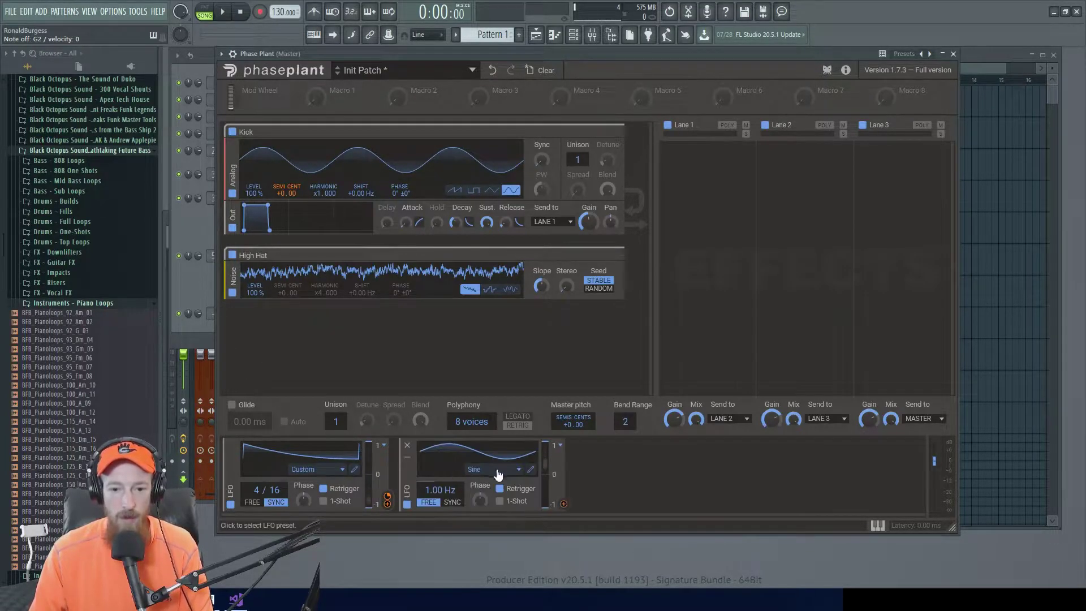
{"action": "left_click", "coordinate": [531, 469]}
{"action": "left_click_drag", "start_coordinate": [443, 238], "coordinate": [347, 229]}
{"action": "left_click_drag", "start_coordinate": [629, 341], "coordinate": [559, 345]}
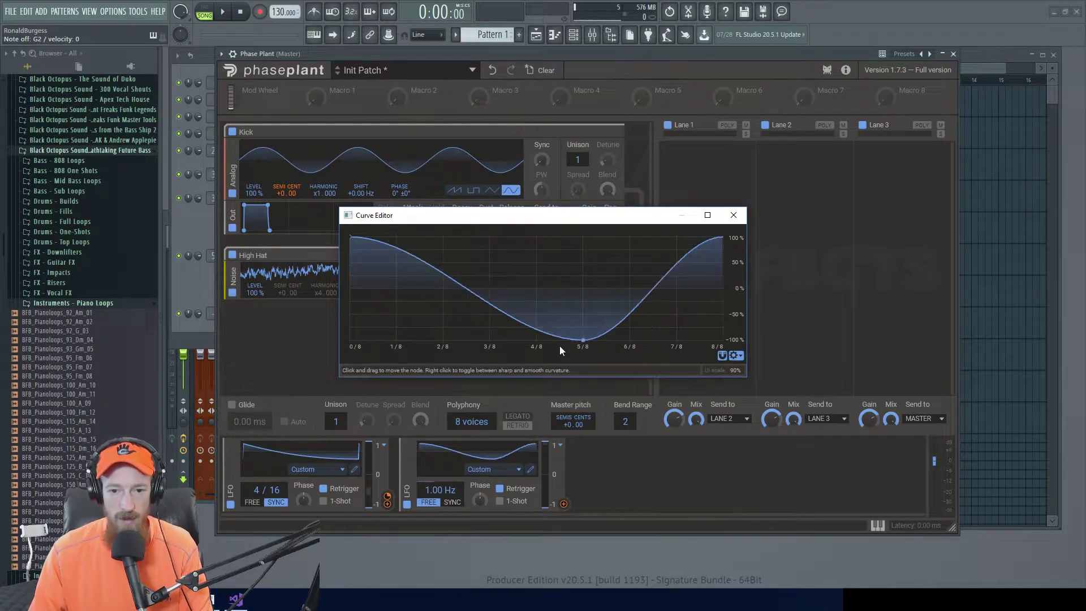
{"action": "left_click_drag", "start_coordinate": [630, 340], "coordinate": [537, 237]}
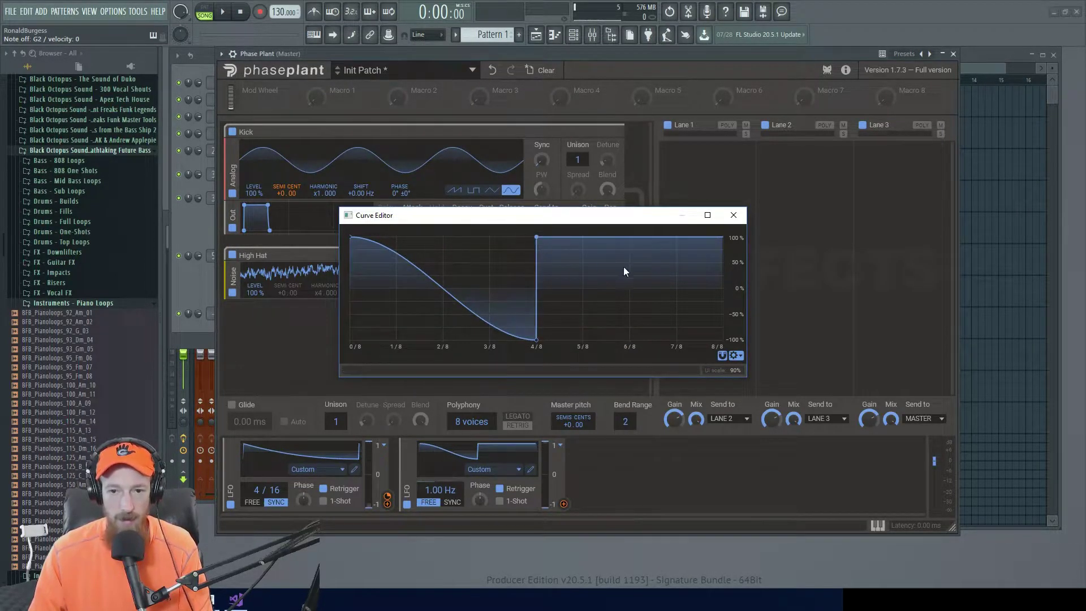
{"action": "left_click_drag", "start_coordinate": [722, 237], "coordinate": [721, 340]}
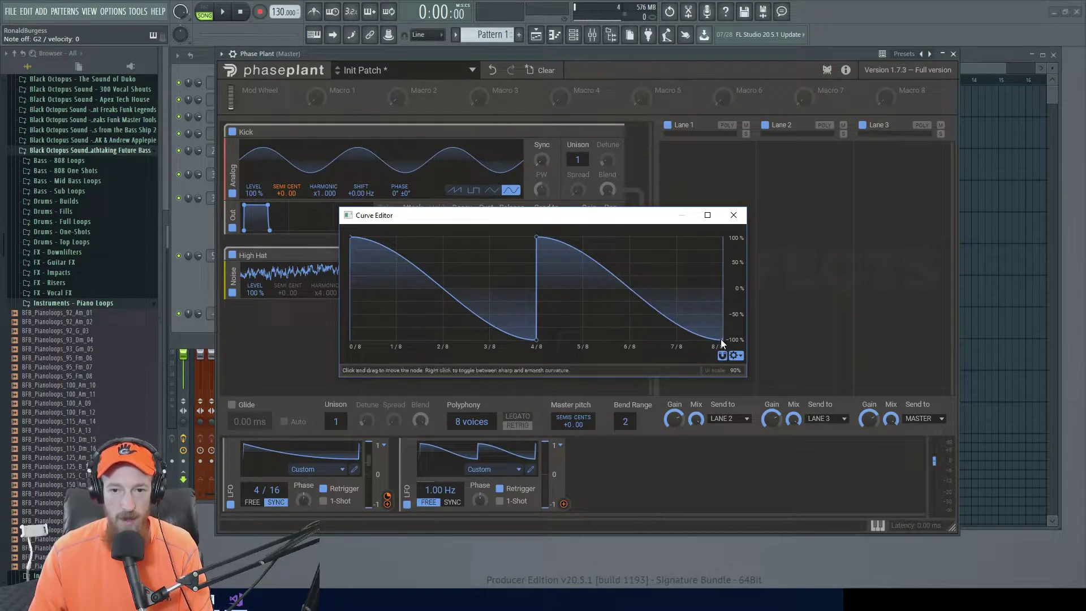
{"action": "left_click", "coordinate": [733, 215]}
Switch the second LFO to tempo sync and lower its curve's 4/8 peak to about 25%
{"action": "left_click", "coordinate": [453, 502]}
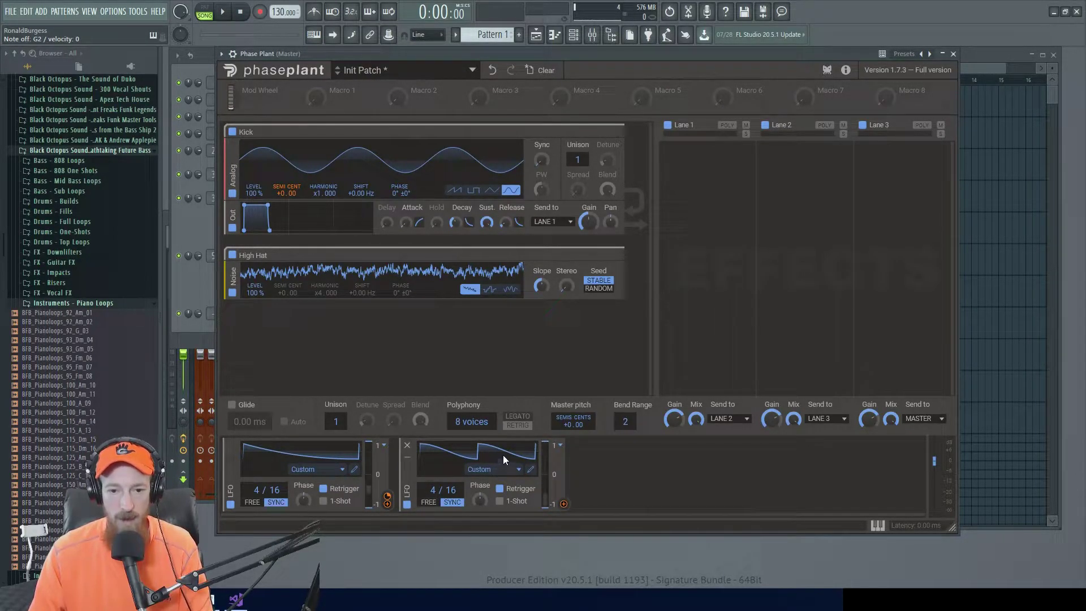
{"action": "left_click", "coordinate": [530, 469]}
{"action": "left_click_drag", "start_coordinate": [538, 236], "coordinate": [536, 273]}
{"action": "left_click", "coordinate": [733, 216]}
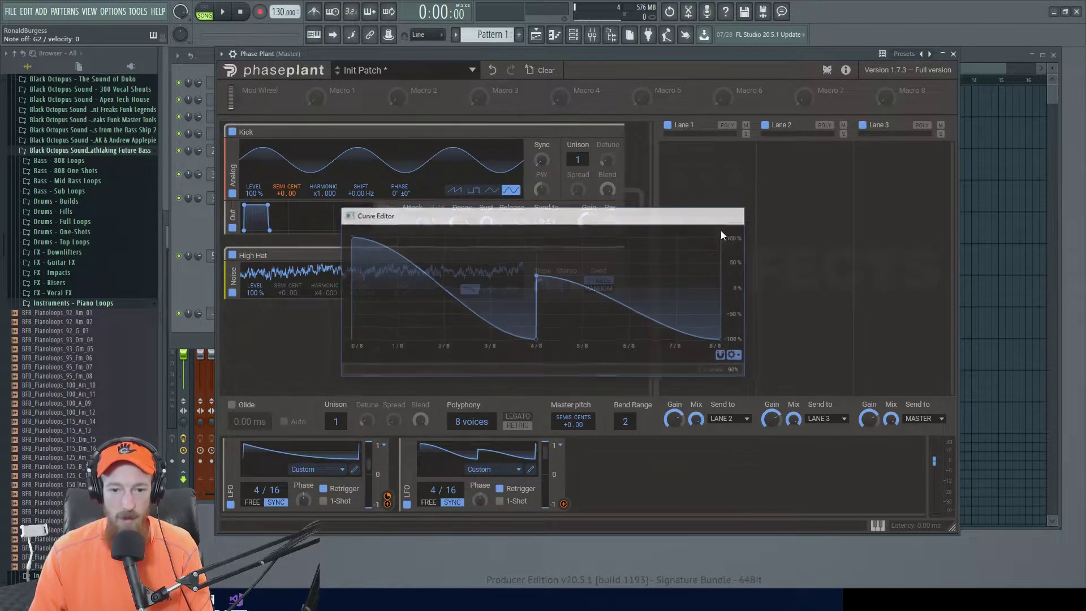
Route the second LFO to the Noise generator's Level and add an Output module to the High Hat group
{"action": "left_click", "coordinate": [564, 504]}
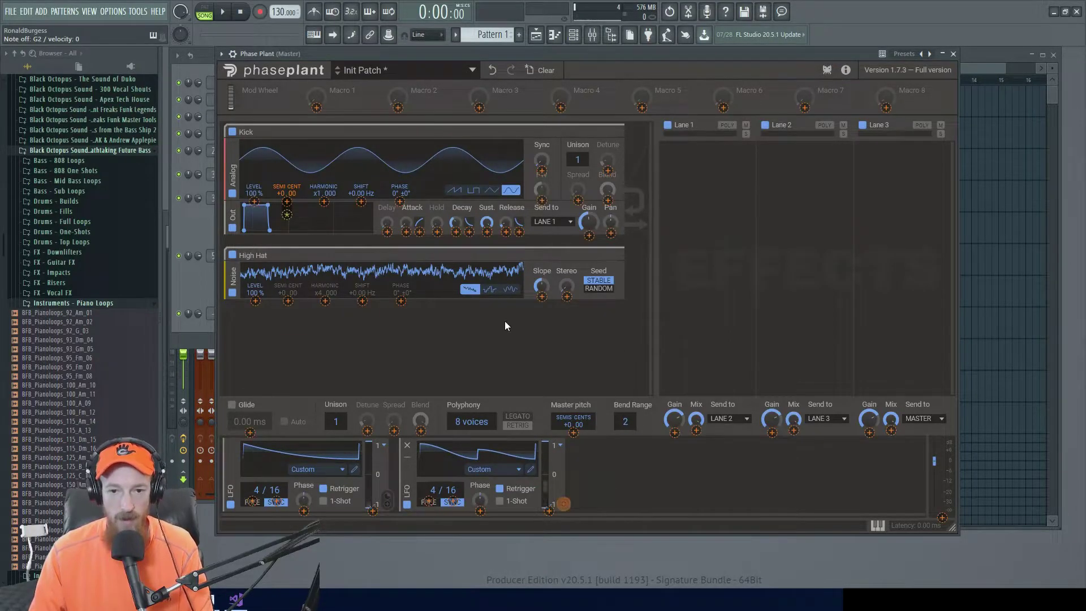
{"action": "left_click", "coordinate": [256, 300]}
{"action": "left_click", "coordinate": [306, 321]}
{"action": "left_click", "coordinate": [297, 324]}
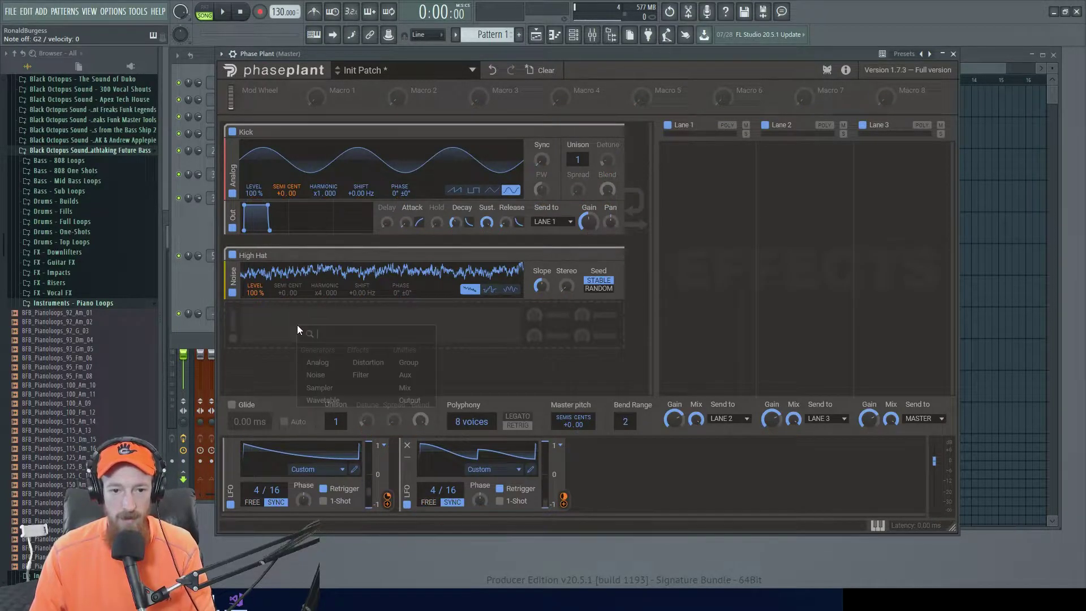
{"action": "left_click", "coordinate": [409, 401]}
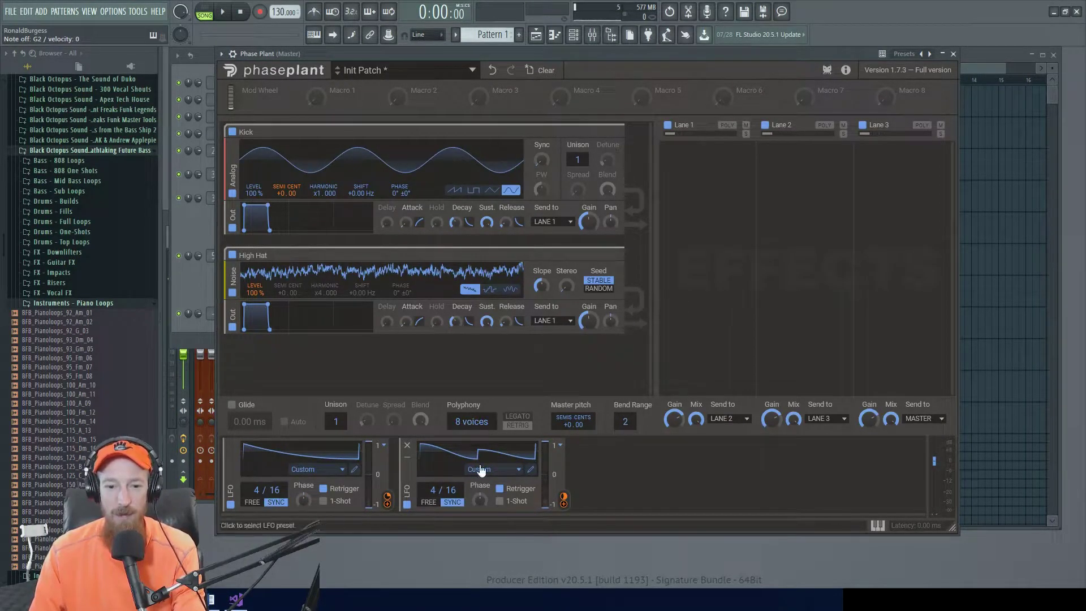
{"action": "left_click", "coordinate": [529, 470]}
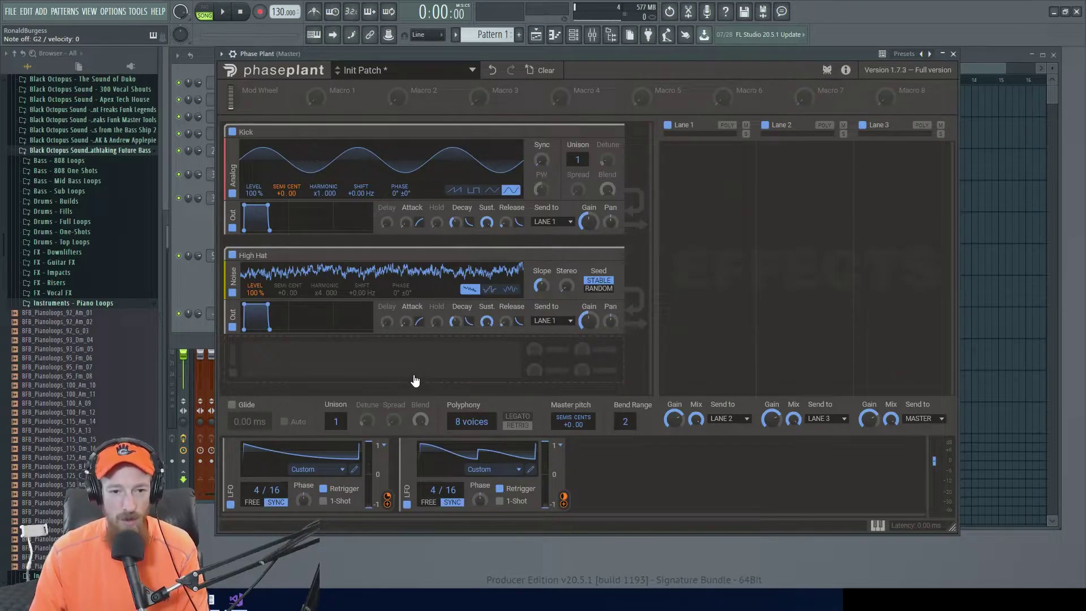
Insert a Mix module between the High Hat group's Noise generator and Output module and lower its Level
{"action": "left_click", "coordinate": [413, 379]}
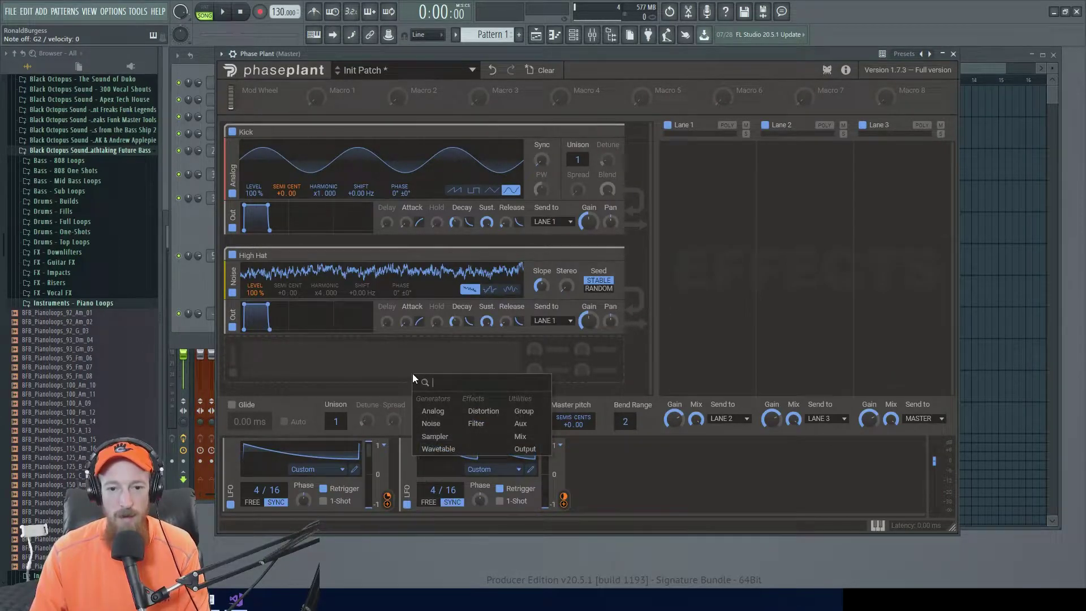
{"action": "left_click", "coordinate": [526, 436]}
{"action": "left_click_drag", "start_coordinate": [239, 347], "coordinate": [236, 311]}
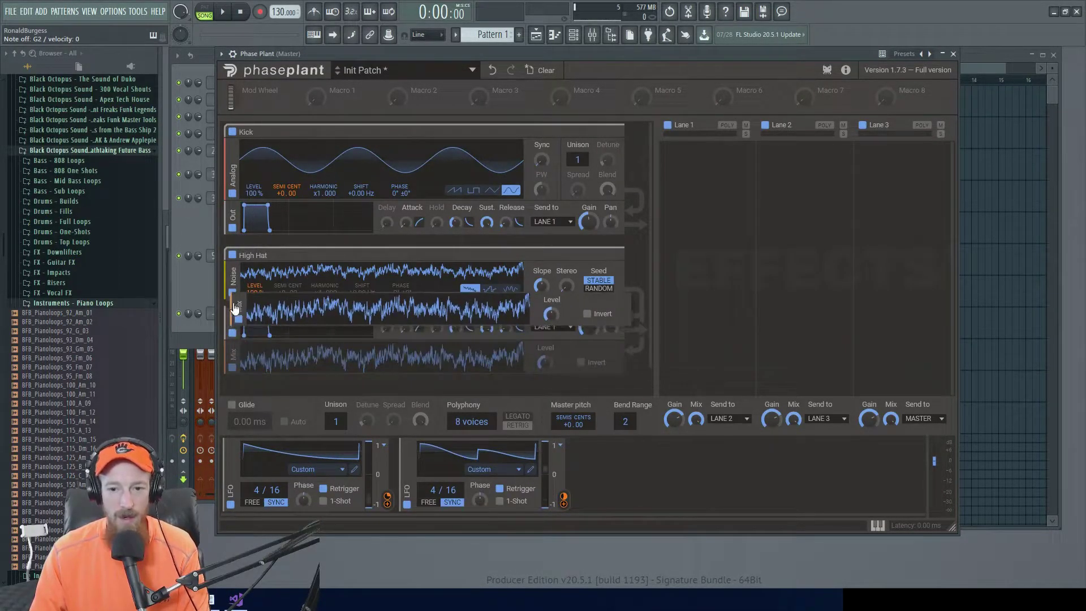
{"action": "mouse_move", "coordinate": [544, 320]}
{"action": "left_mouse_down"}
{"action": "mouse_move", "coordinate": [544, 362]}
{"action": "mouse_move", "coordinate": [551, 301]}
{"action": "left_mouse_up"}
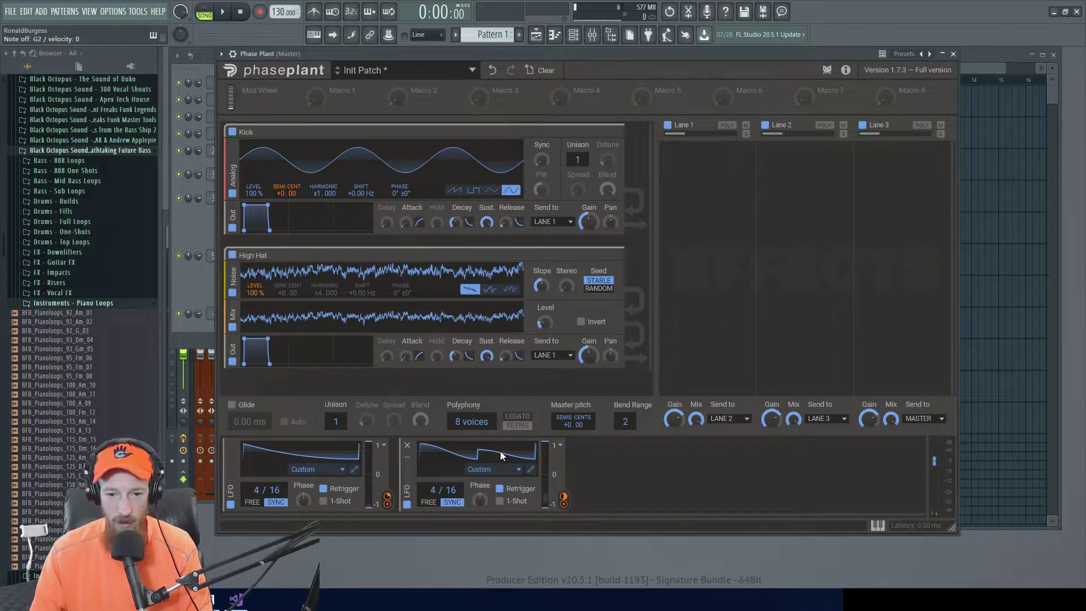
Steepen both slopes of the second LFO's curve with nodes at 1/8, about -75%, and at 5/8, -100%
{"action": "left_click", "coordinate": [530, 470]}
{"action": "left_click_drag", "start_coordinate": [467, 310], "coordinate": [389, 326]}
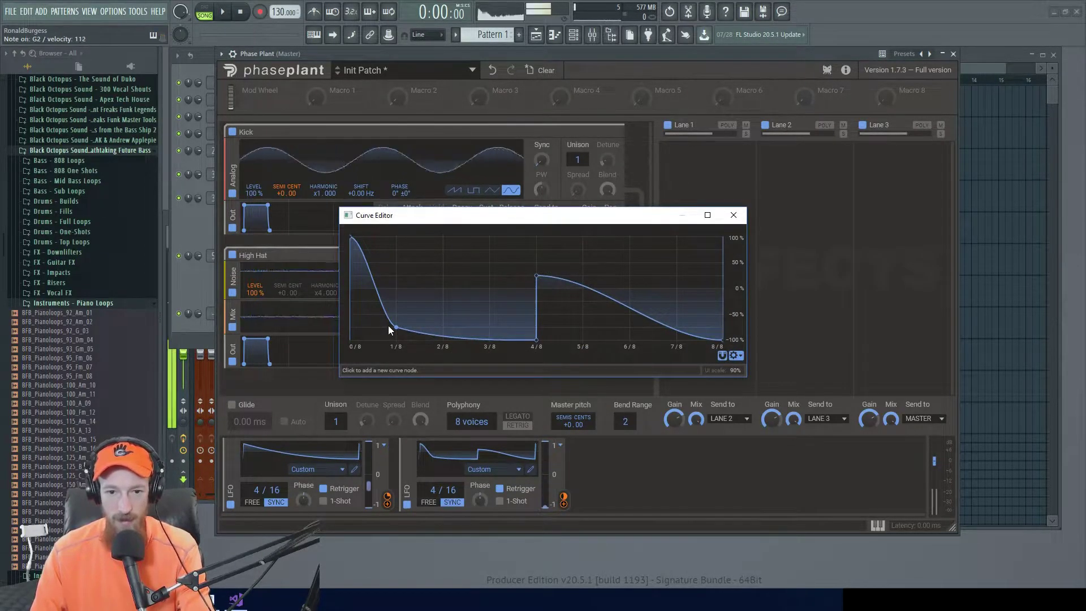
{"action": "left_click_drag", "start_coordinate": [612, 318], "coordinate": [582, 338]}
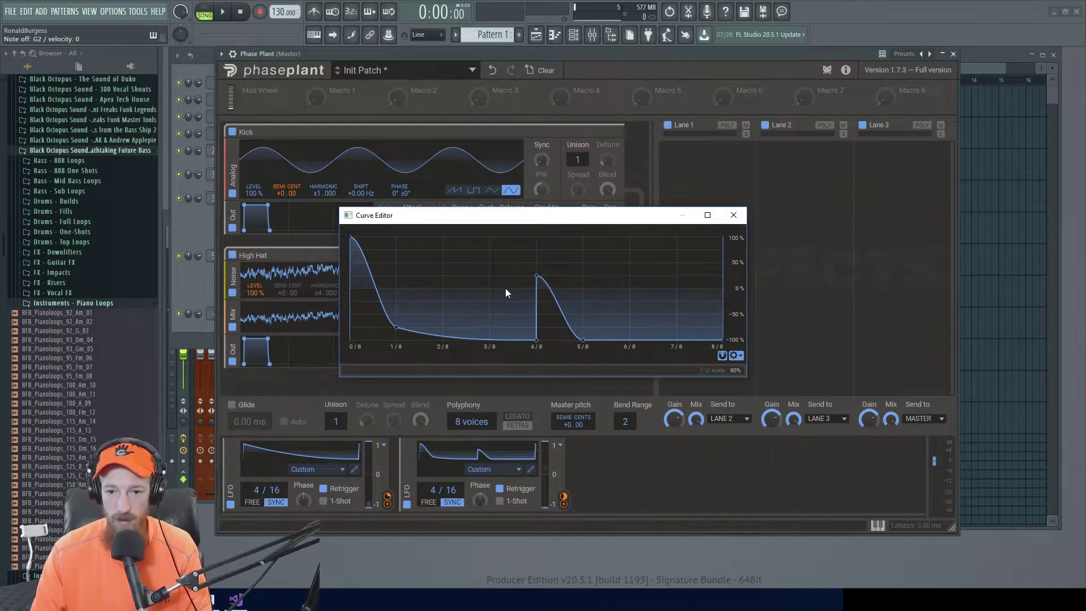
Set the curve grid's X axis to 16 and refine both decay tails with nodes at 2/16, 3/16, 9/16 and 12/16
{"action": "left_click", "coordinate": [741, 359]}
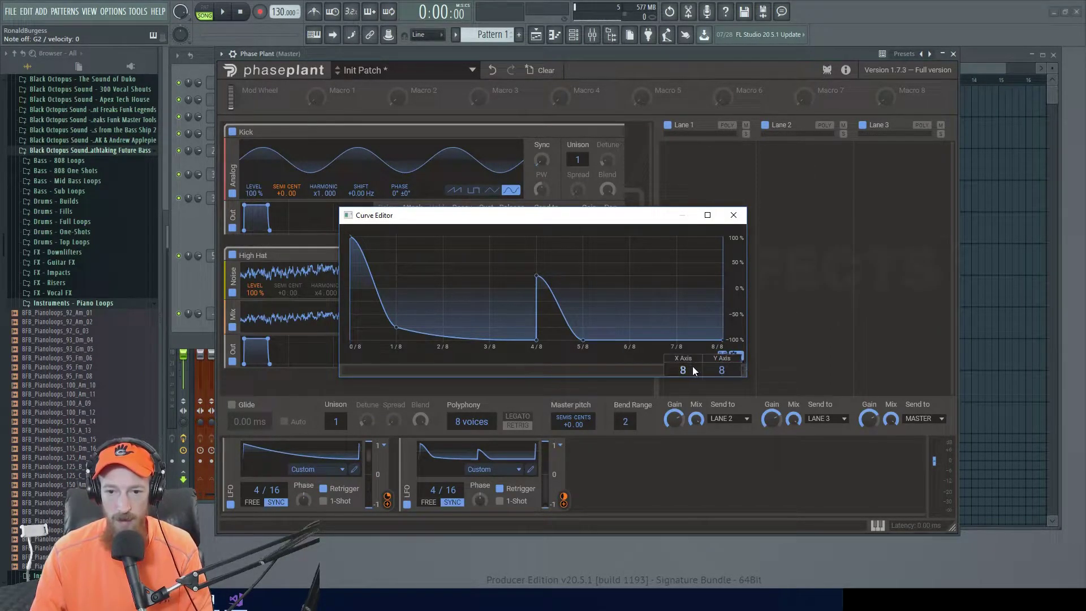
{"action": "left_click_drag", "start_coordinate": [685, 371], "coordinate": [684, 346]}
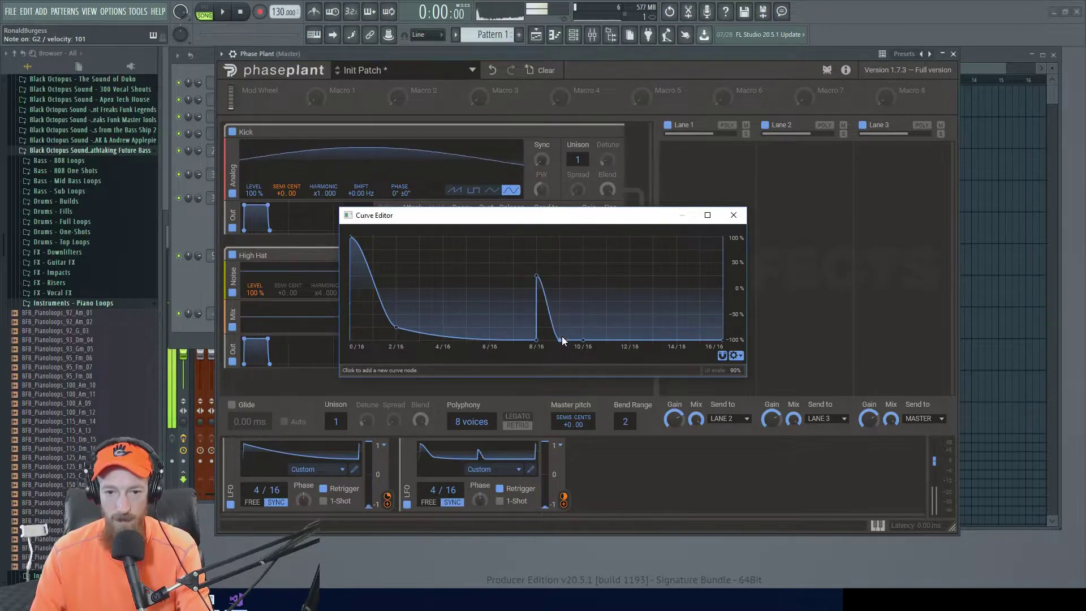
{"action": "left_click_drag", "start_coordinate": [583, 340], "coordinate": [632, 349]}
{"action": "left_click_drag", "start_coordinate": [396, 328], "coordinate": [419, 329]}
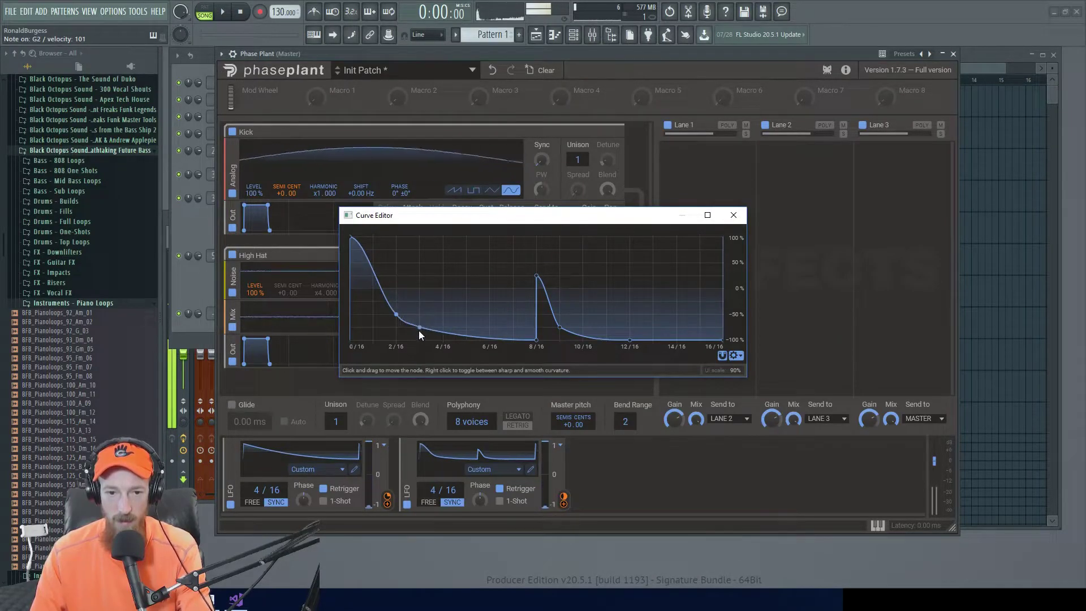
{"action": "mouse_move", "coordinate": [420, 327]}
{"action": "left_mouse_down"}
{"action": "mouse_move", "coordinate": [441, 338]}
{"action": "mouse_move", "coordinate": [420, 328]}
{"action": "left_mouse_up"}
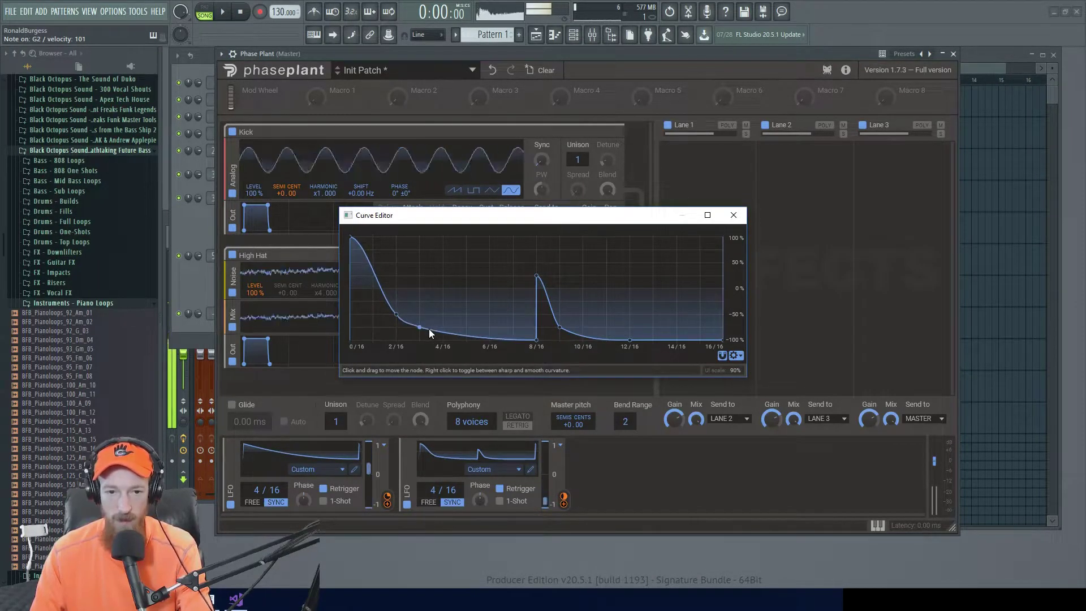
{"action": "left_click", "coordinate": [734, 215]}
Adjust the Slope of the High Hat group's Noise generator
{"action": "left_click_drag", "start_coordinate": [540, 286], "coordinate": [541, 279]}
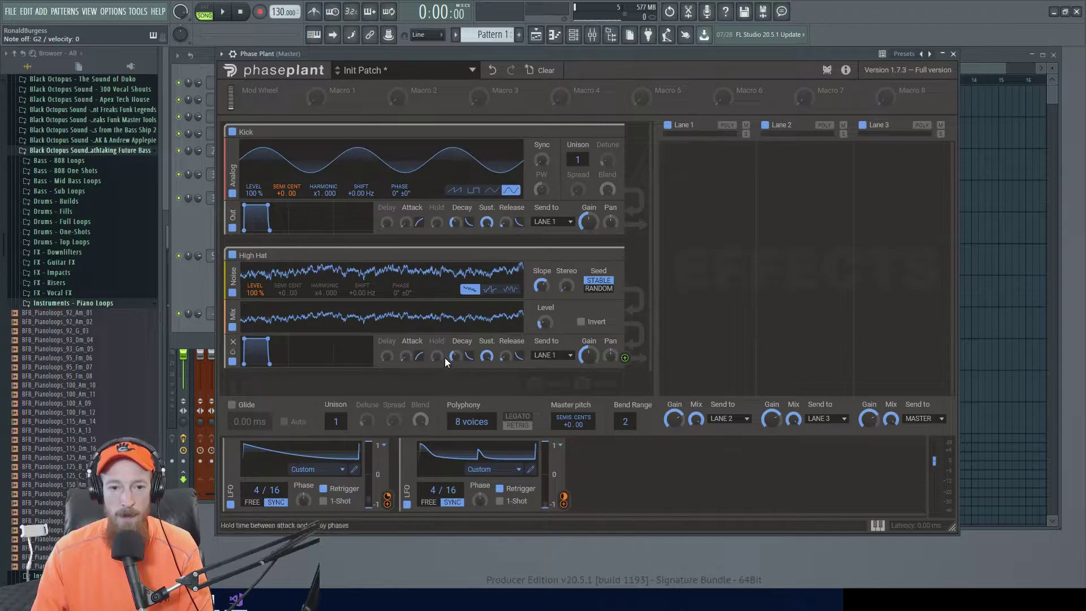
Send the High Hat group's output to Lane 2 and route both Lane 1 and Lane 2 directly to the master
{"action": "left_click", "coordinate": [569, 357]}
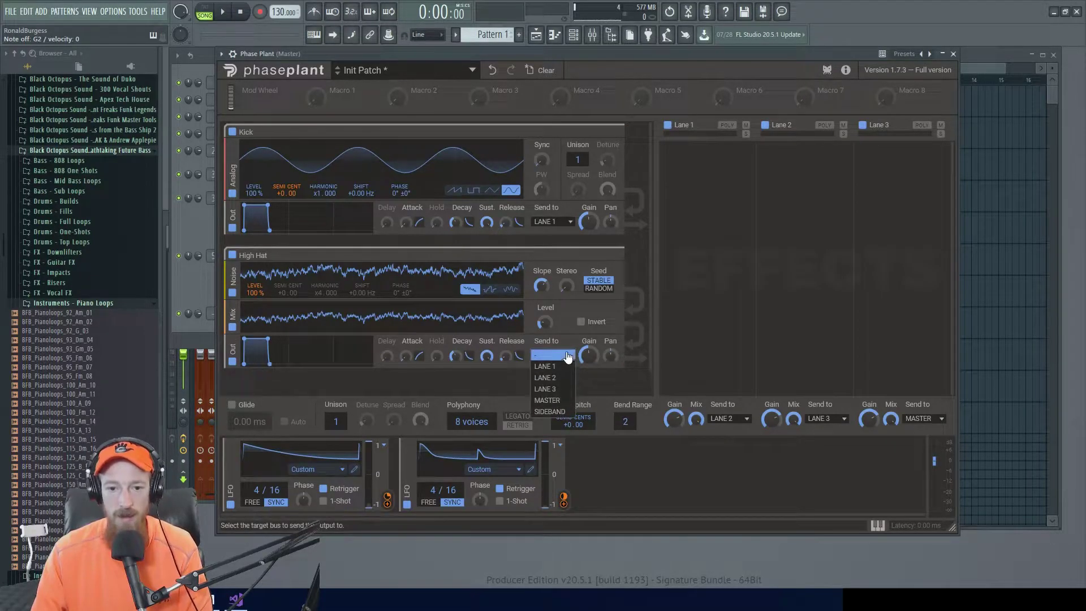
{"action": "left_click", "coordinate": [560, 387]}
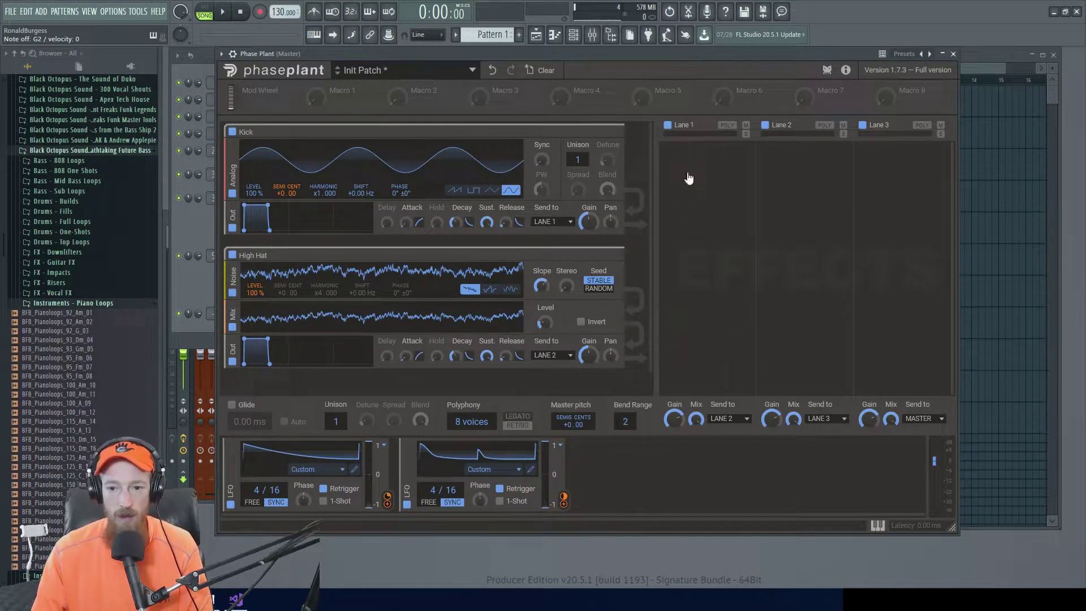
{"action": "left_click", "coordinate": [733, 422]}
{"action": "left_click", "coordinate": [736, 440]}
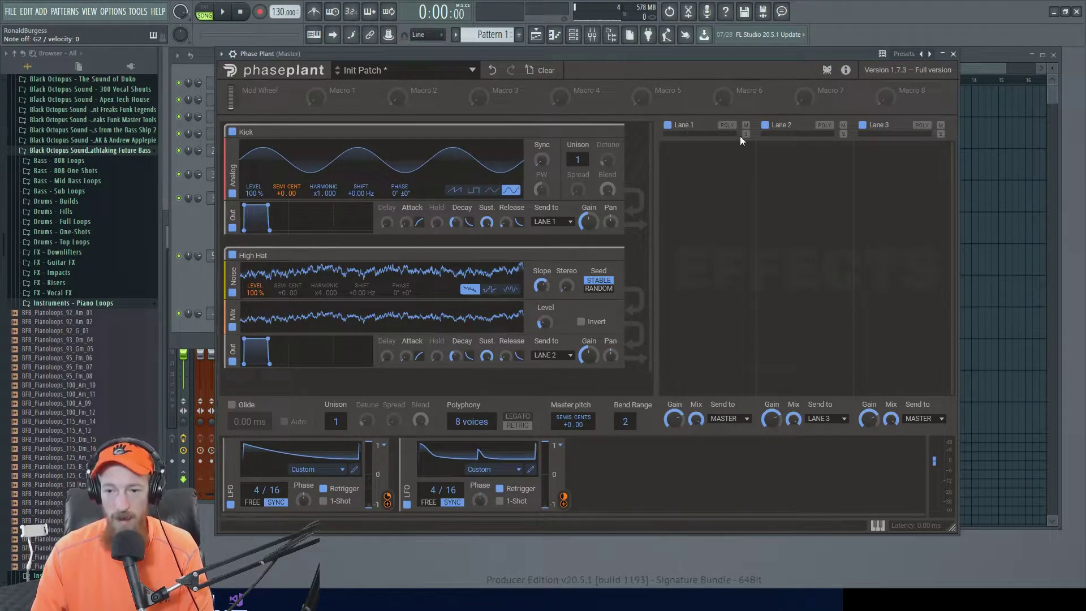
{"action": "left_click", "coordinate": [839, 420]}
{"action": "left_click", "coordinate": [832, 429]}
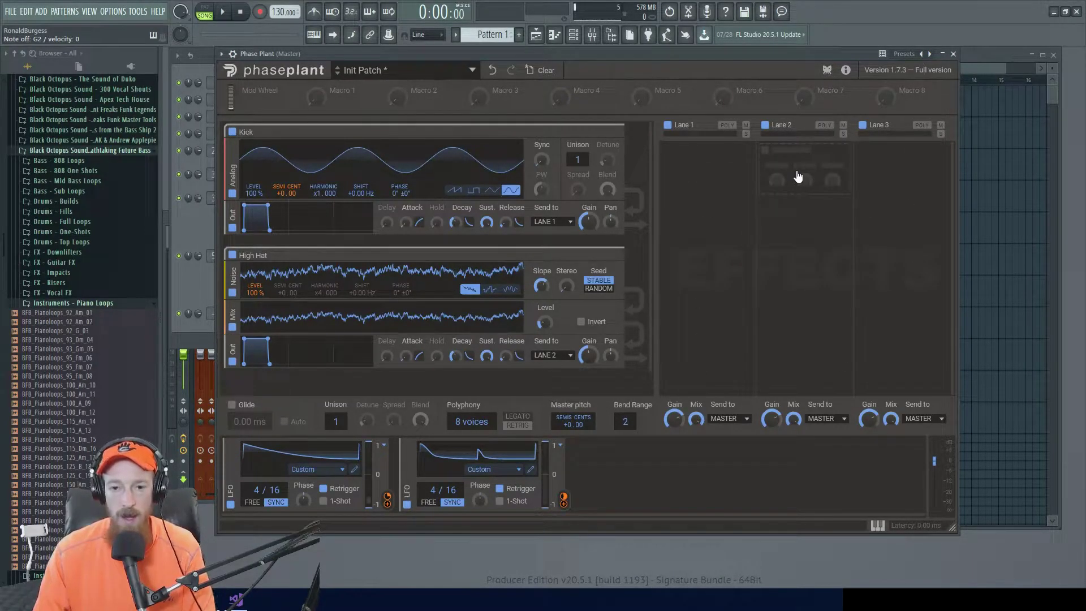
Add a Filter effect to Lane 2 and raise its low-pass Cutoff
{"action": "left_click", "coordinate": [794, 176]}
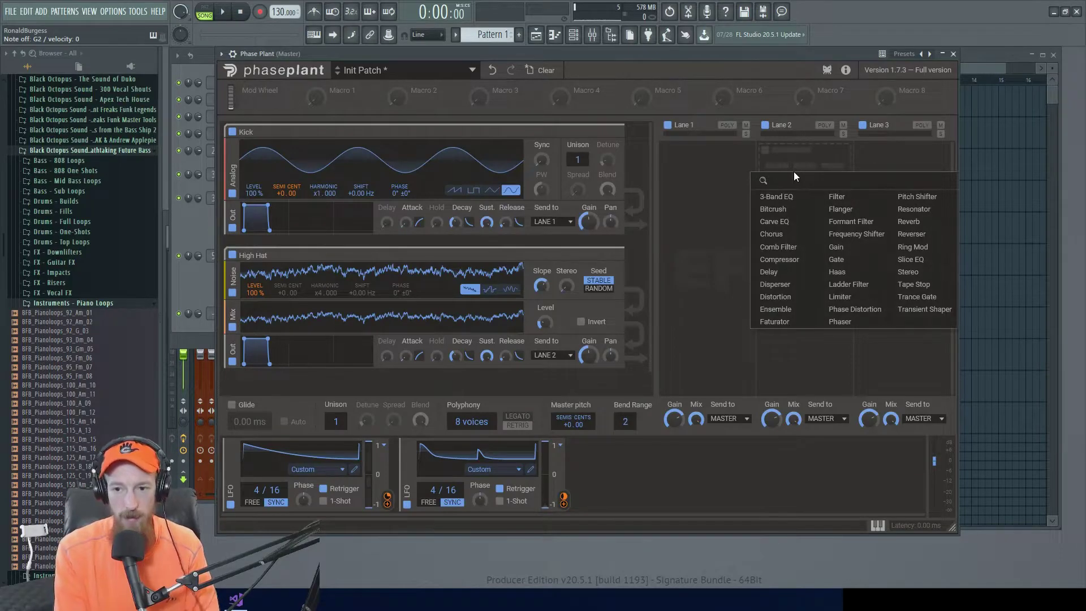
{"action": "type", "text": "h"}
{"action": "key", "text": "BackSpace"}
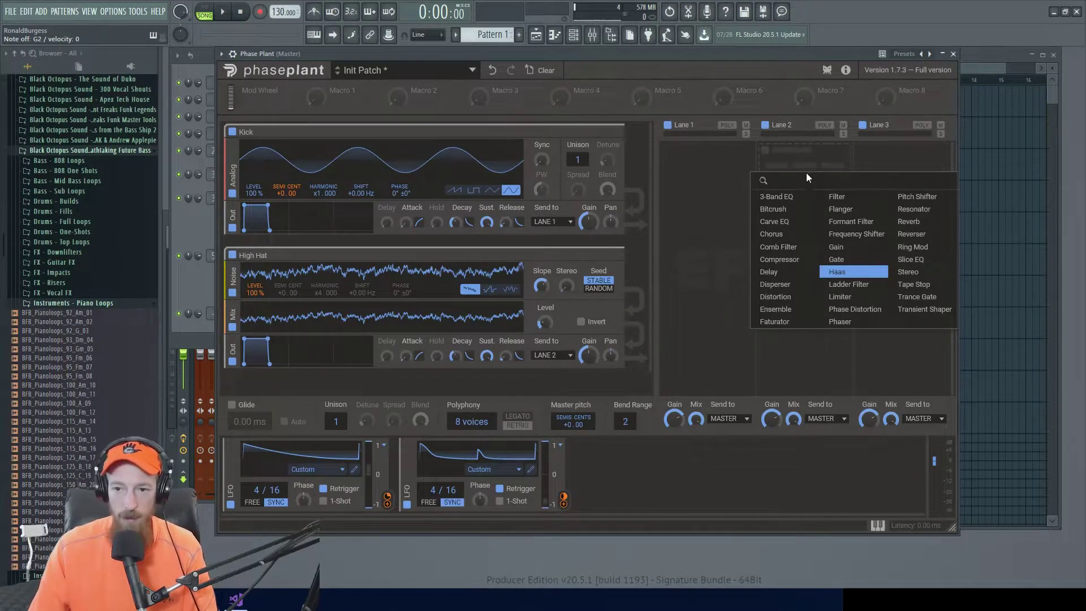
{"action": "left_click", "coordinate": [829, 196]}
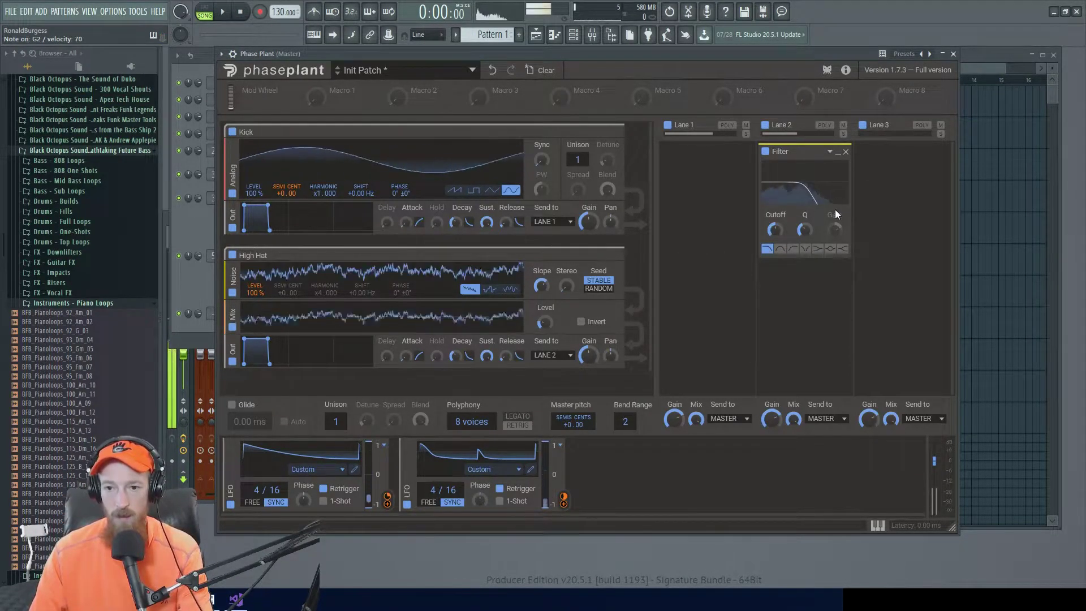
{"action": "left_click_drag", "start_coordinate": [775, 229], "coordinate": [803, 238]}
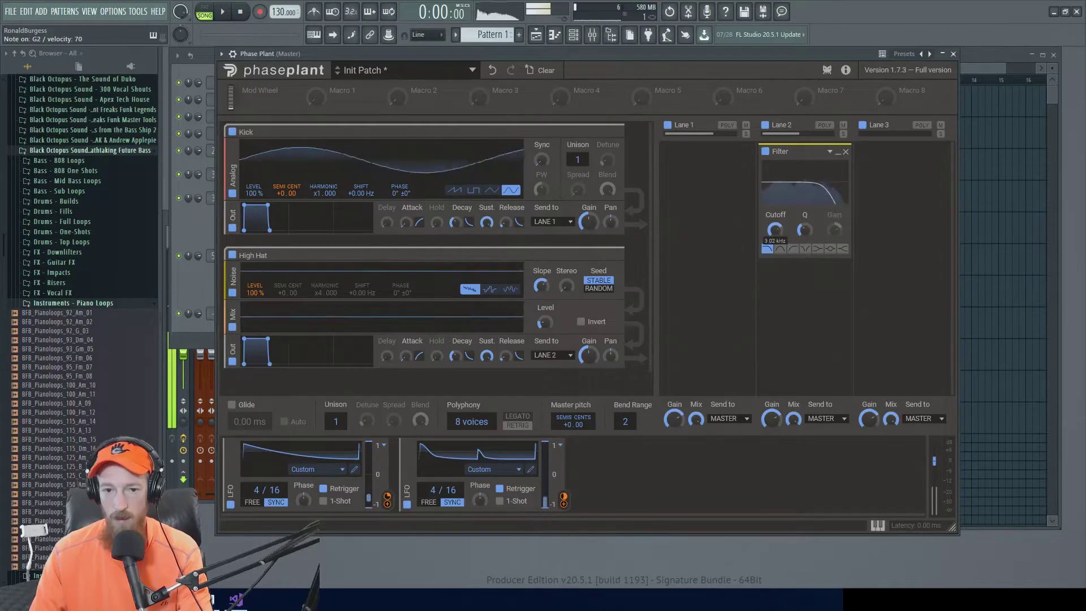
Add a Reverb below the Filter in Lane 2, shorten its Decay, set Size to 100 %, and adjust Early and Mix
{"action": "left_click", "coordinate": [819, 295]}
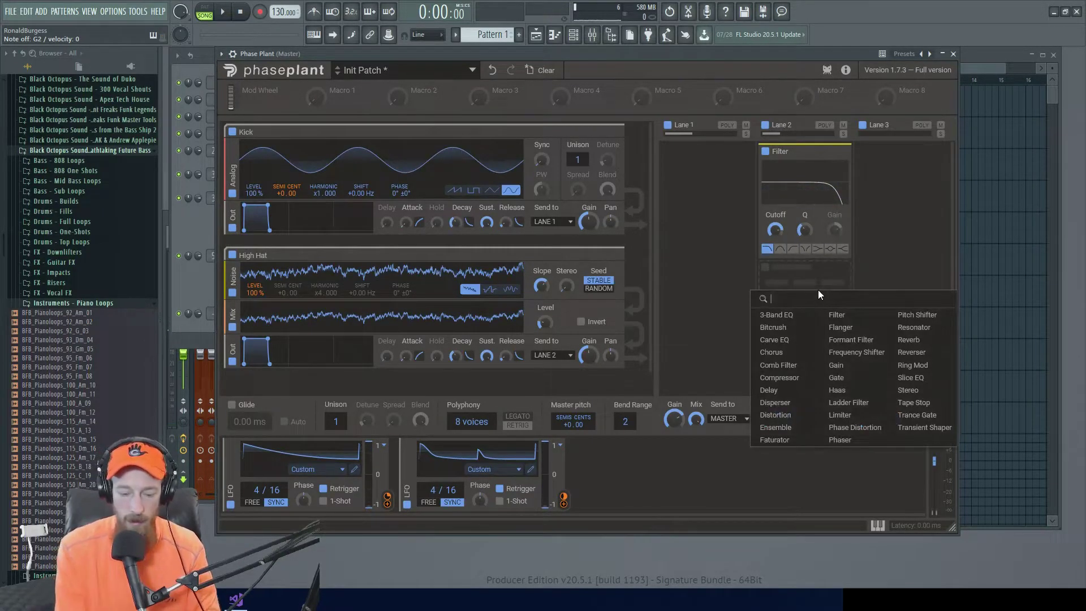
{"action": "type", "text": "rev"}
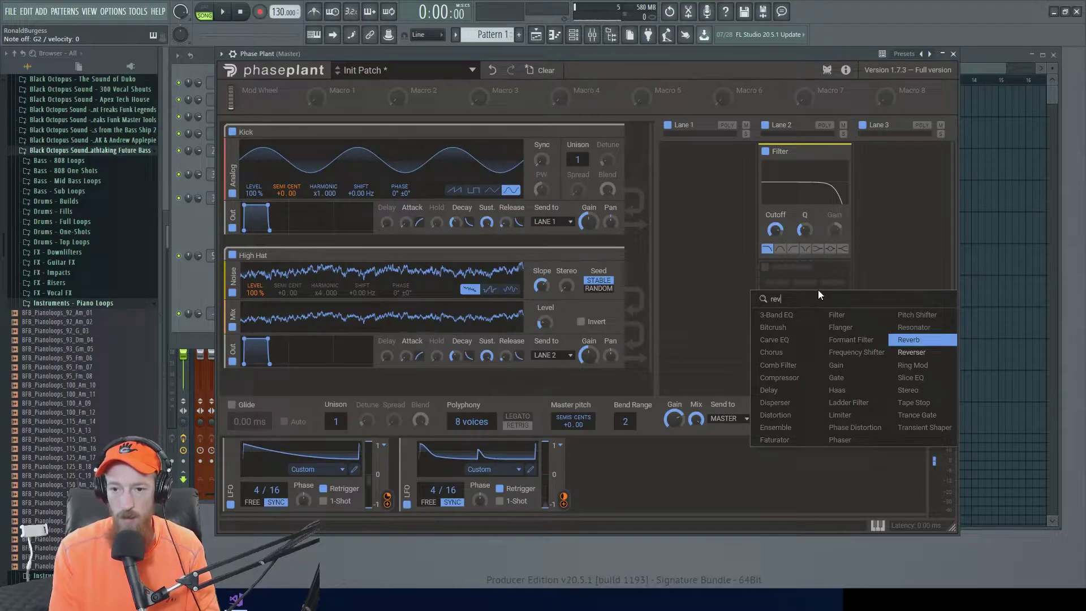
{"action": "key", "text": "Return"}
{"action": "left_click_drag", "start_coordinate": [773, 295], "coordinate": [774, 305]}
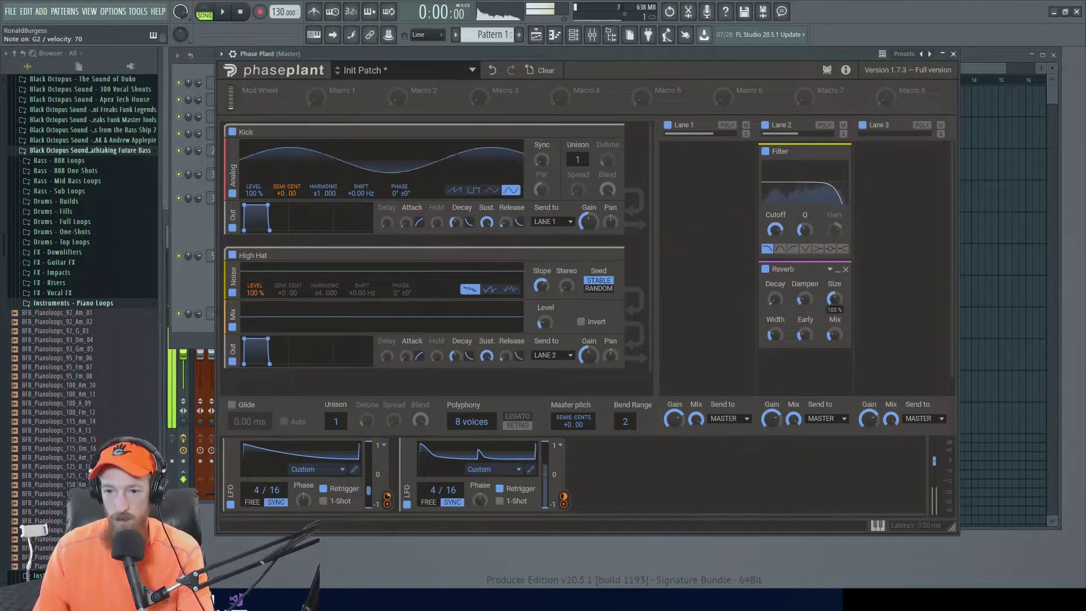
{"action": "left_click_drag", "start_coordinate": [805, 334], "coordinate": [806, 338]}
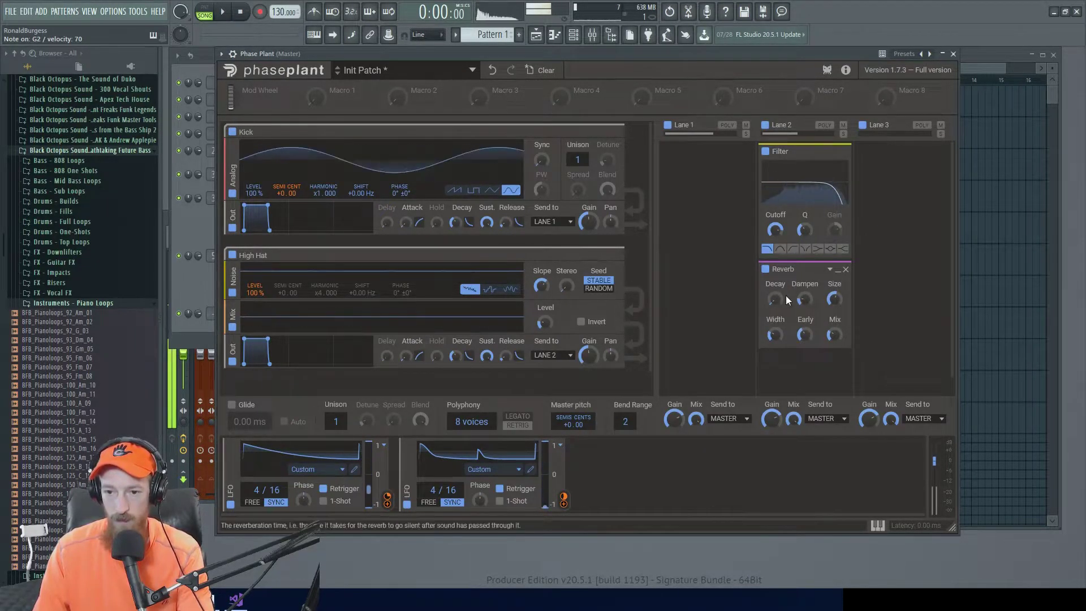
{"action": "left_click_drag", "start_coordinate": [834, 333], "coordinate": [833, 339]}
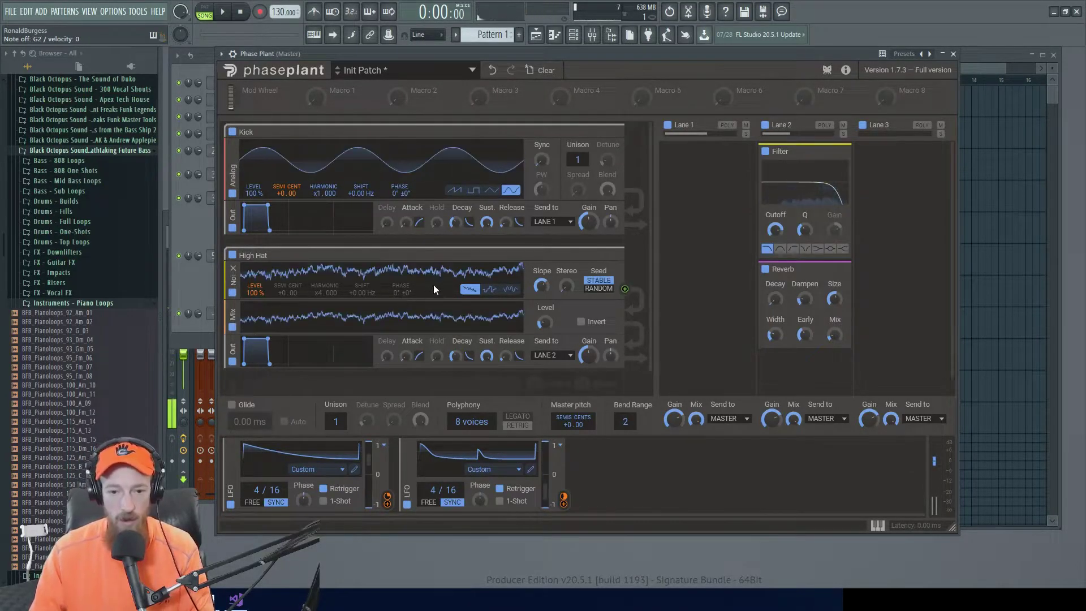
Open the second LFO's curve for editing, try a synced rate of 2/16 and restore the rate to 4/16
{"action": "left_click", "coordinate": [531, 469]}
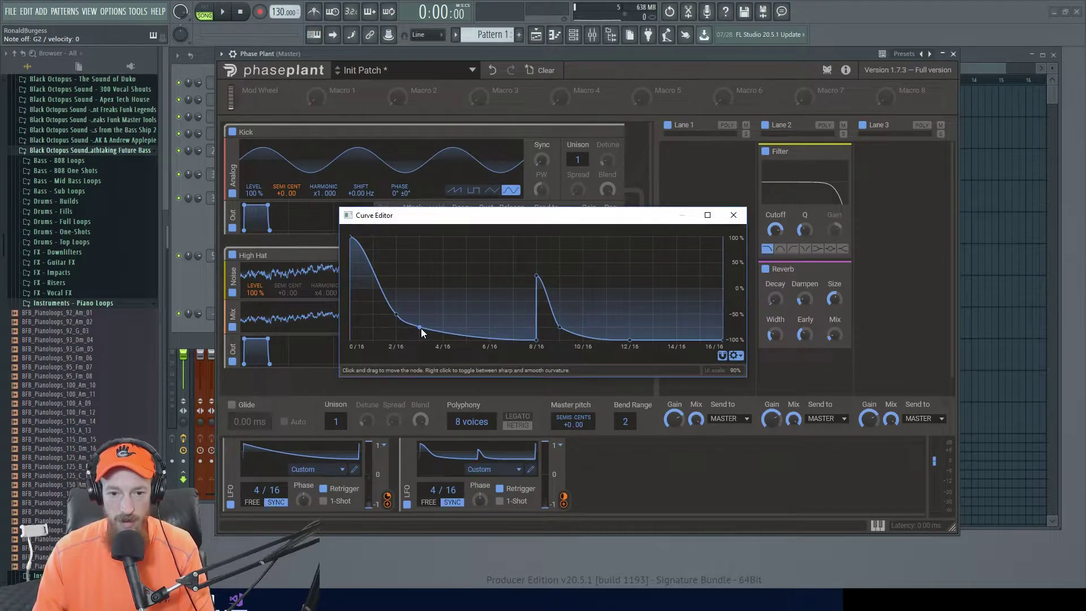
{"action": "left_click", "coordinate": [428, 500]}
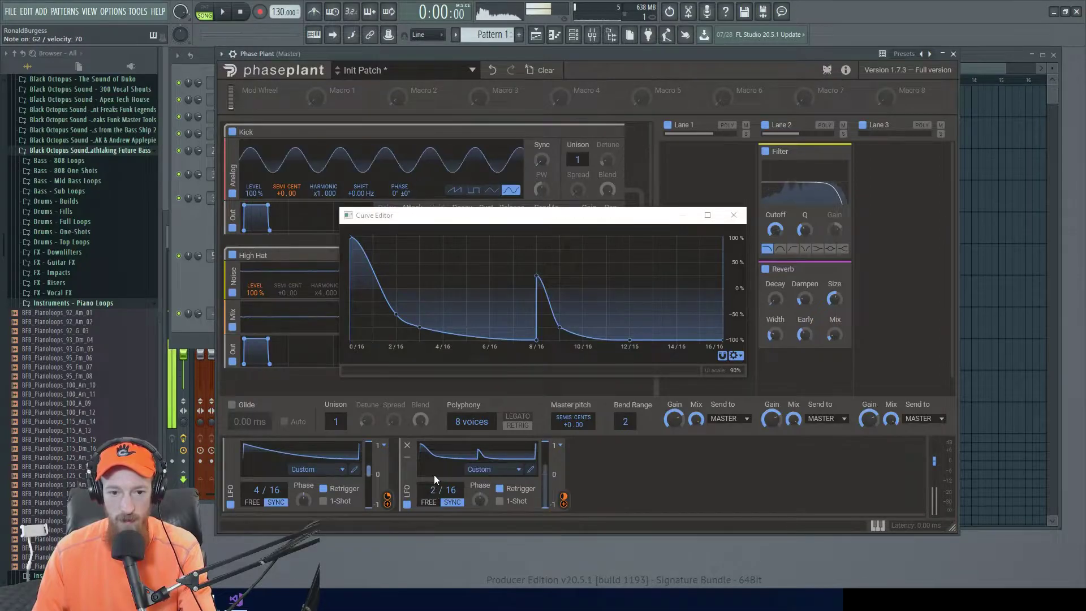
{"action": "left_click_drag", "start_coordinate": [435, 490], "coordinate": [435, 478]}
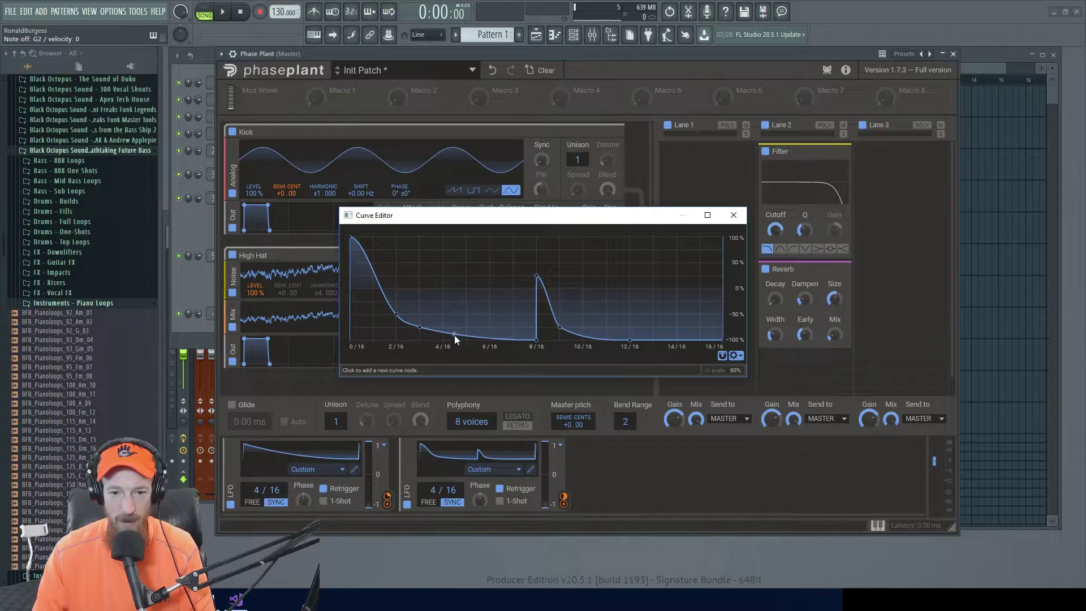
Add a hit to the second LFO's curve rising vertically at 4/16 to 50%, with a decay node at 6/16, -50%
{"action": "left_click_drag", "start_coordinate": [468, 334], "coordinate": [490, 321]}
{"action": "left_click_drag", "start_coordinate": [423, 320], "coordinate": [470, 334]}
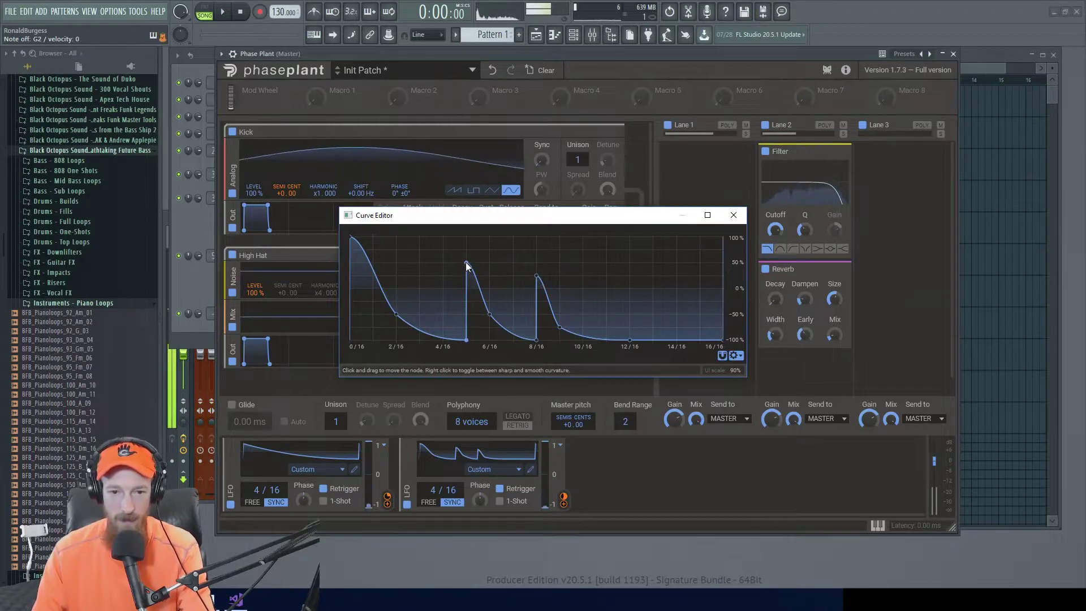
{"action": "left_click_drag", "start_coordinate": [468, 340], "coordinate": [441, 338]}
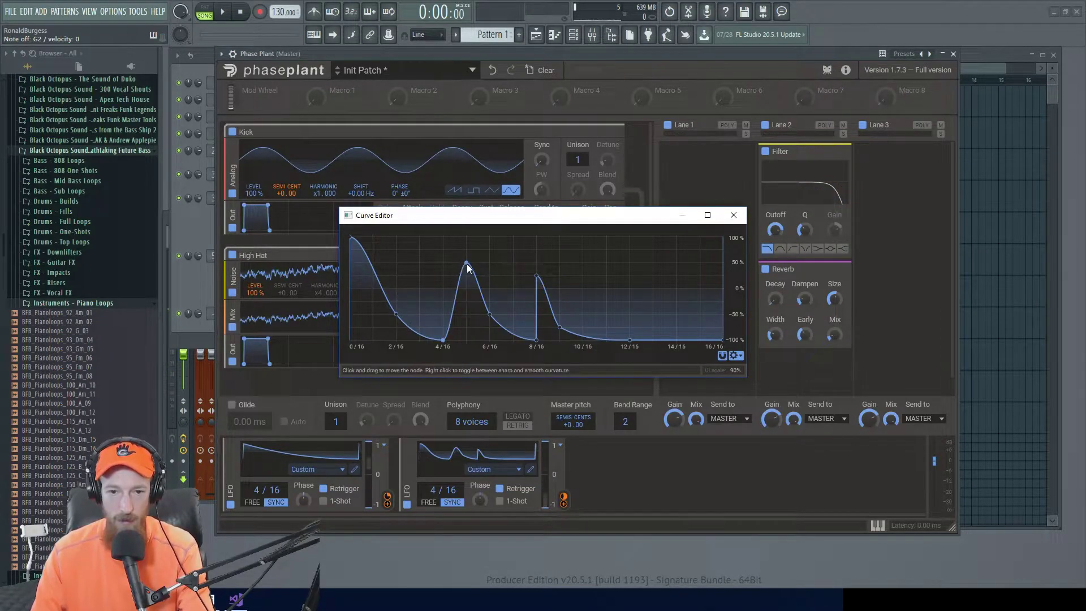
{"action": "left_click_drag", "start_coordinate": [467, 264], "coordinate": [438, 261]}
Add another hit to the curve rising vertically at 12/16 to 0%, decaying through a node at 13/16, -75%
{"action": "mouse_move", "coordinate": [631, 338]}
{"action": "left_mouse_down"}
{"action": "mouse_move", "coordinate": [632, 311]}
{"action": "mouse_move", "coordinate": [632, 337]}
{"action": "left_mouse_up"}
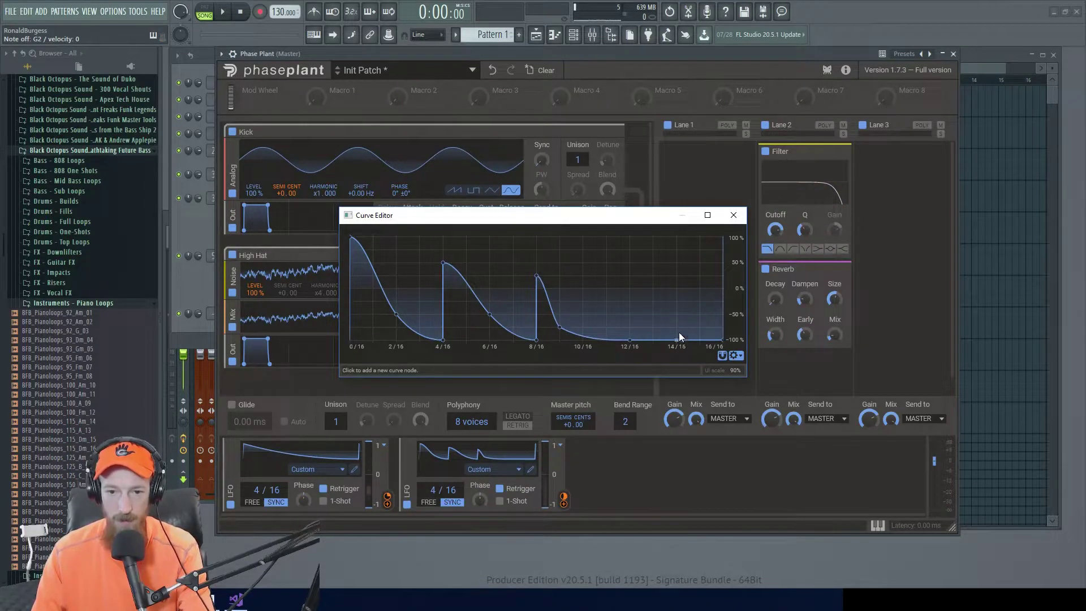
{"action": "left_click_drag", "start_coordinate": [624, 271], "coordinate": [623, 284]}
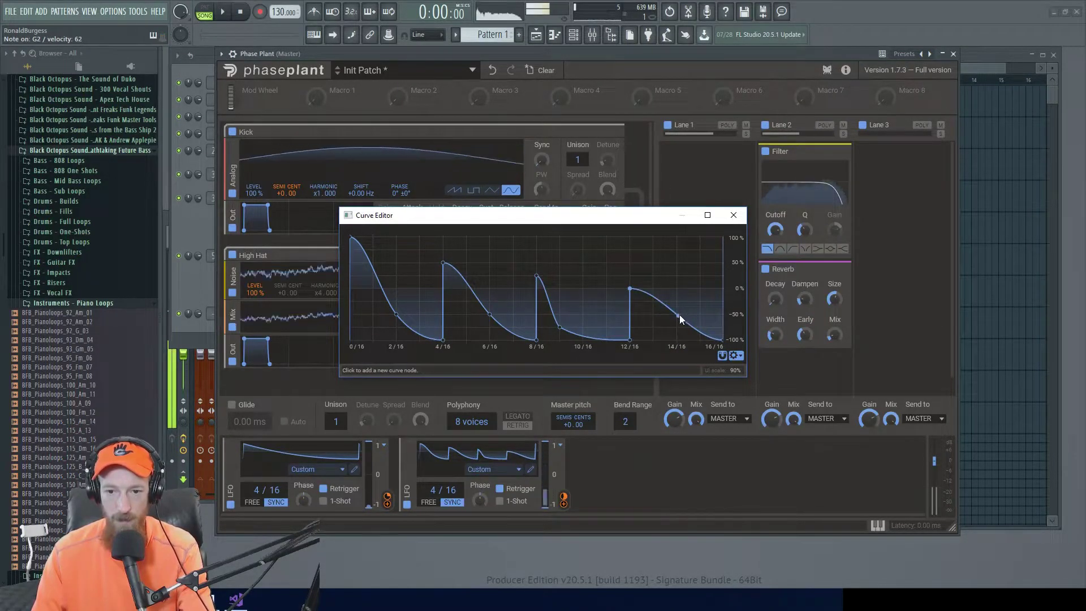
{"action": "left_click_drag", "start_coordinate": [679, 315], "coordinate": [652, 325]}
Steepen the decay of the 4/16 hit with nodes at 5/16, -75%, and 6/16, -100%, and close the curve editor
{"action": "left_click_drag", "start_coordinate": [487, 312], "coordinate": [480, 338]}
{"action": "left_click", "coordinate": [466, 327]}
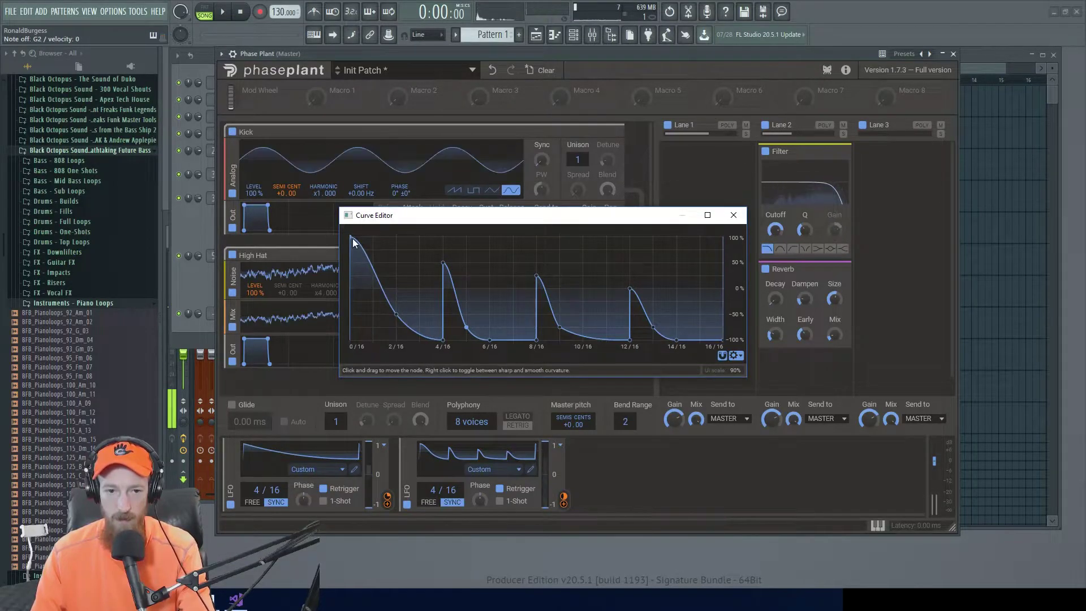
{"action": "key", "text": "Escape"}
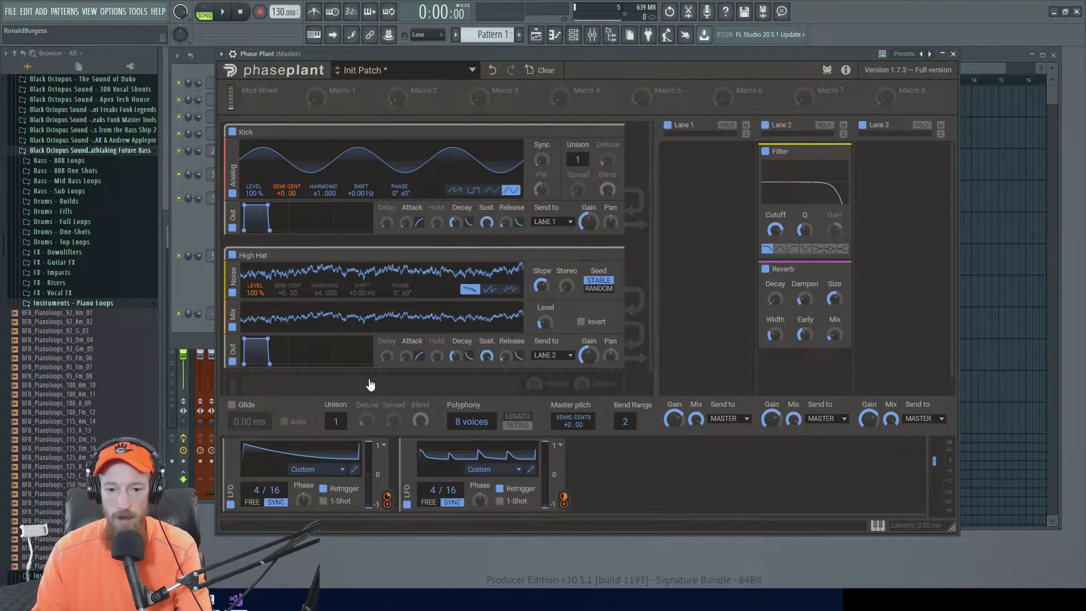
Add a new group below High Hat, collapse the High Hat and Kick groups, and name the new group Snare
{"action": "left_click", "coordinate": [442, 386]}
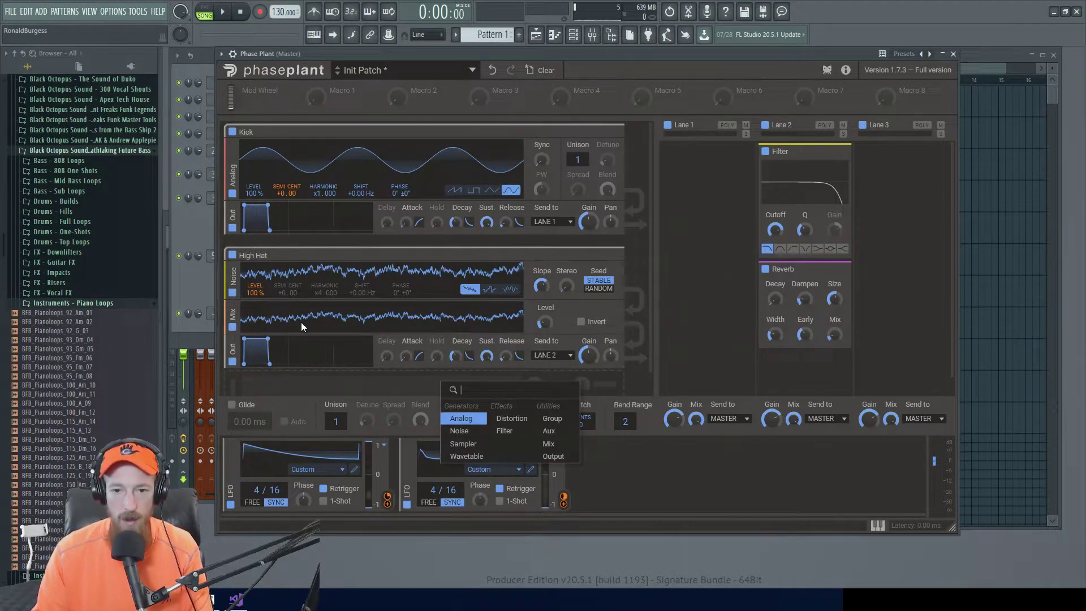
{"action": "left_click", "coordinate": [552, 418]}
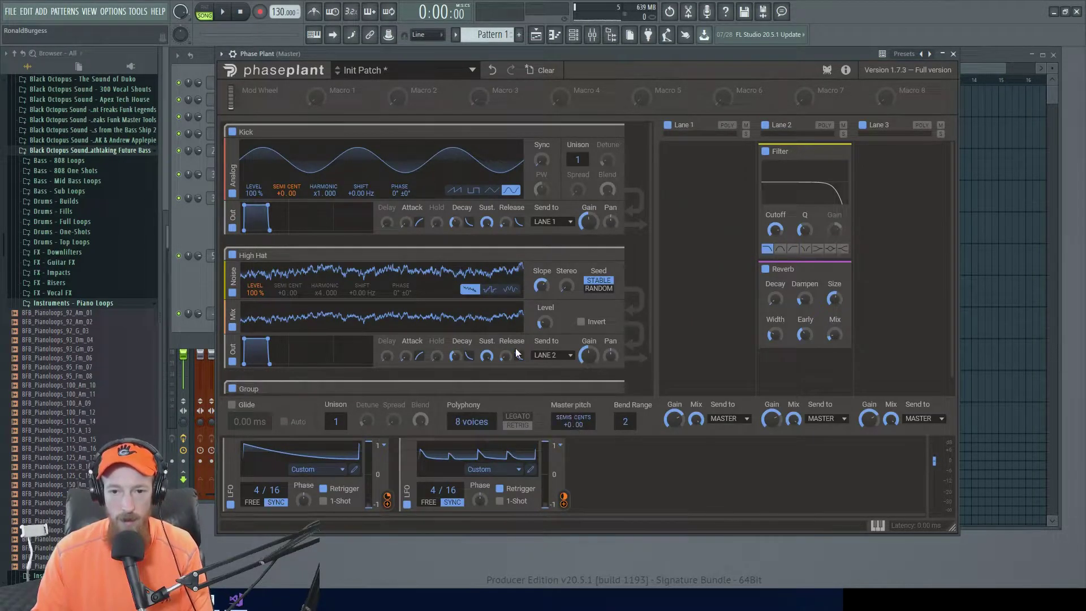
{"action": "left_click", "coordinate": [616, 256]}
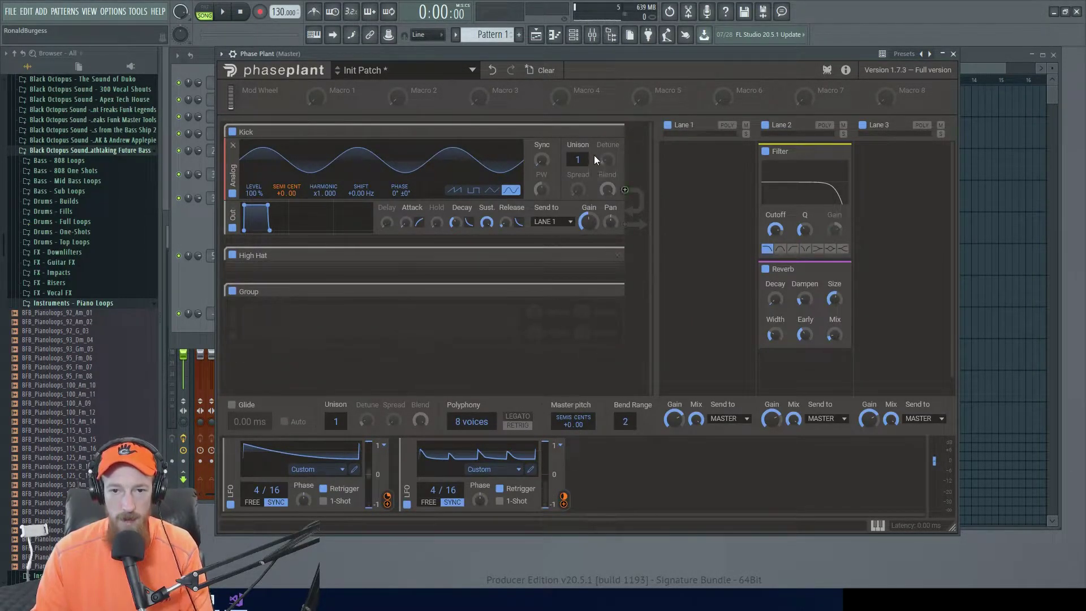
{"action": "left_click", "coordinate": [608, 134]}
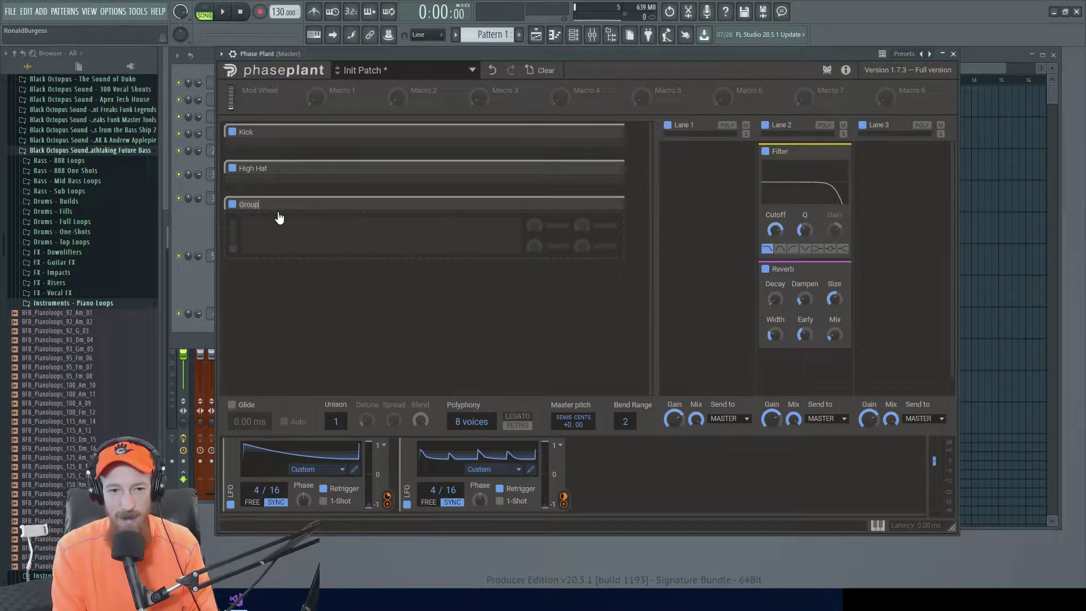
Add an Analog generator with a sine waveform and an Output module to the Snare group
{"action": "right_click", "coordinate": [311, 251]}
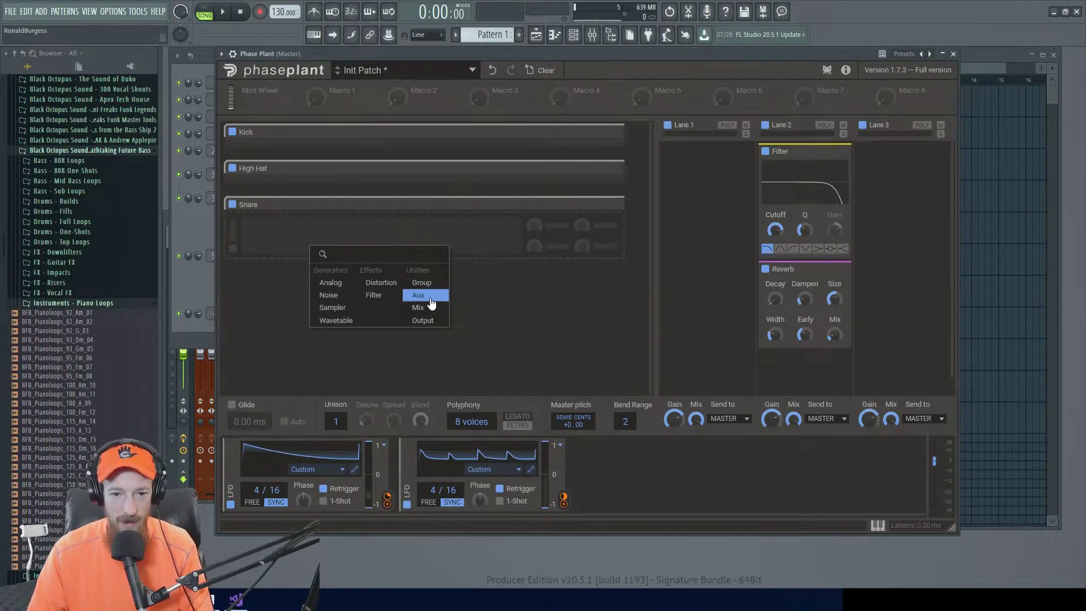
{"action": "left_click", "coordinate": [347, 289]}
{"action": "right_click", "coordinate": [332, 300]}
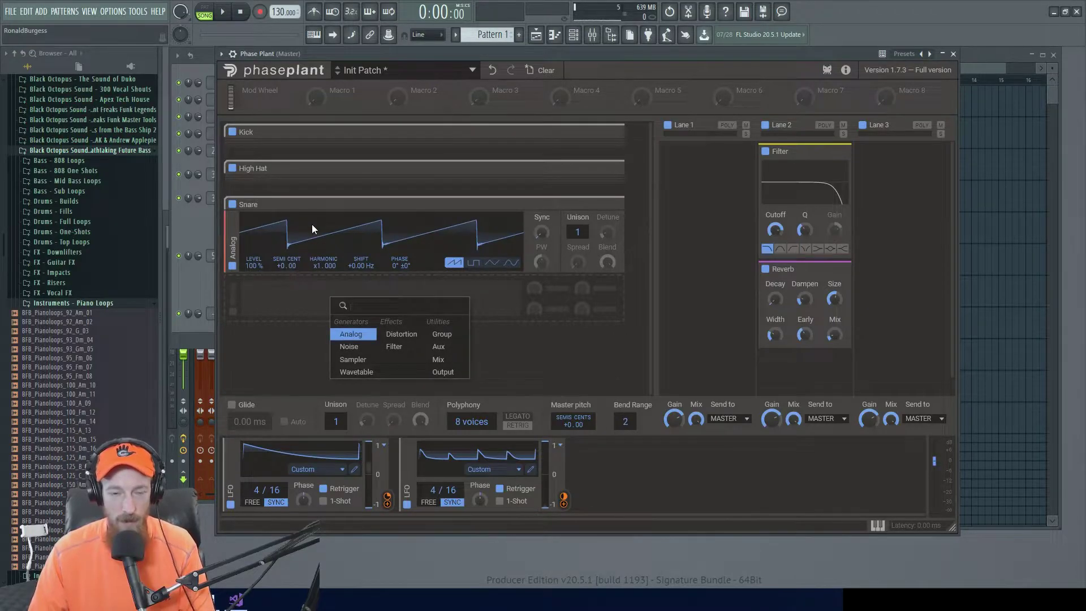
{"action": "left_click", "coordinate": [378, 238]}
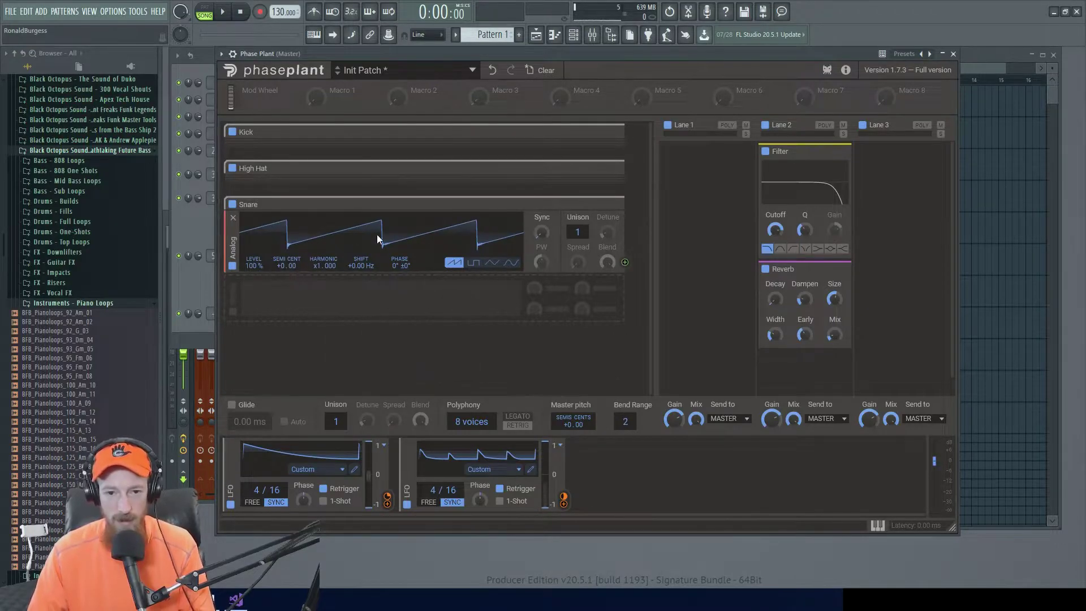
{"action": "left_click", "coordinate": [505, 263]}
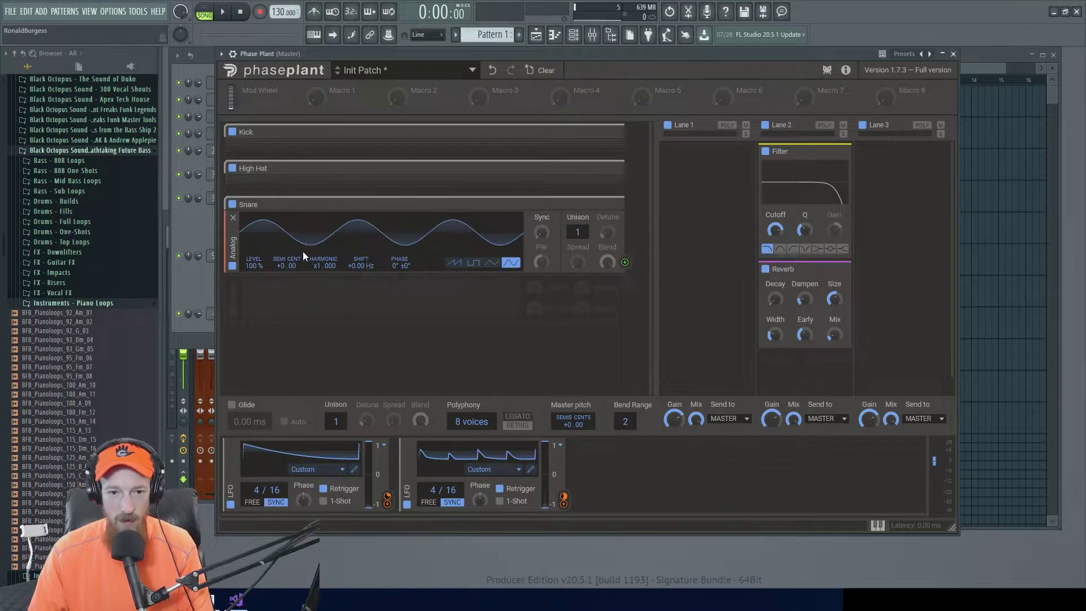
{"action": "right_click", "coordinate": [265, 296]}
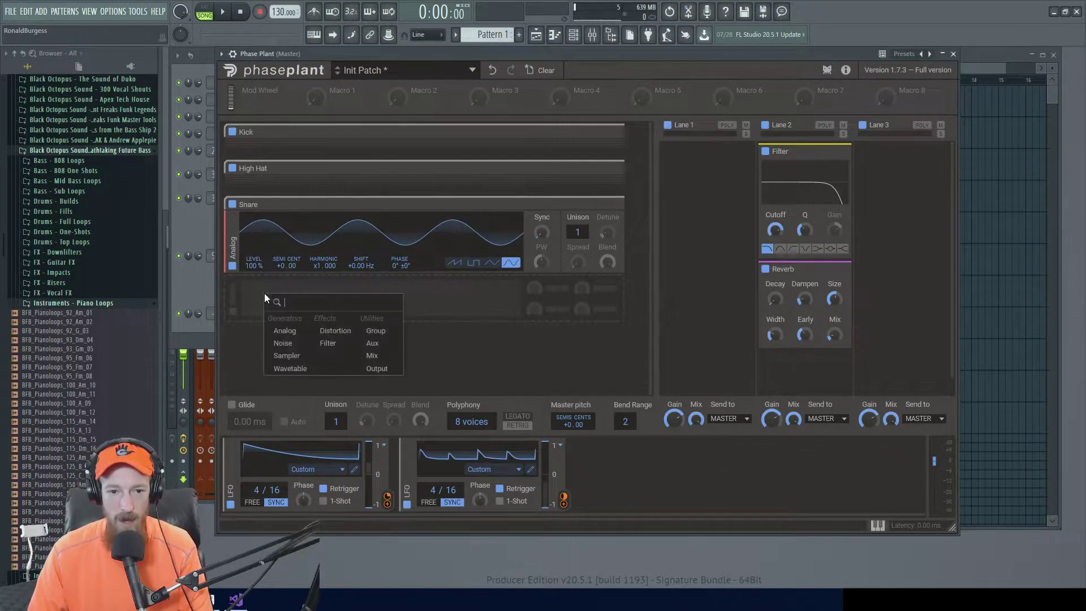
{"action": "left_click", "coordinate": [374, 367]}
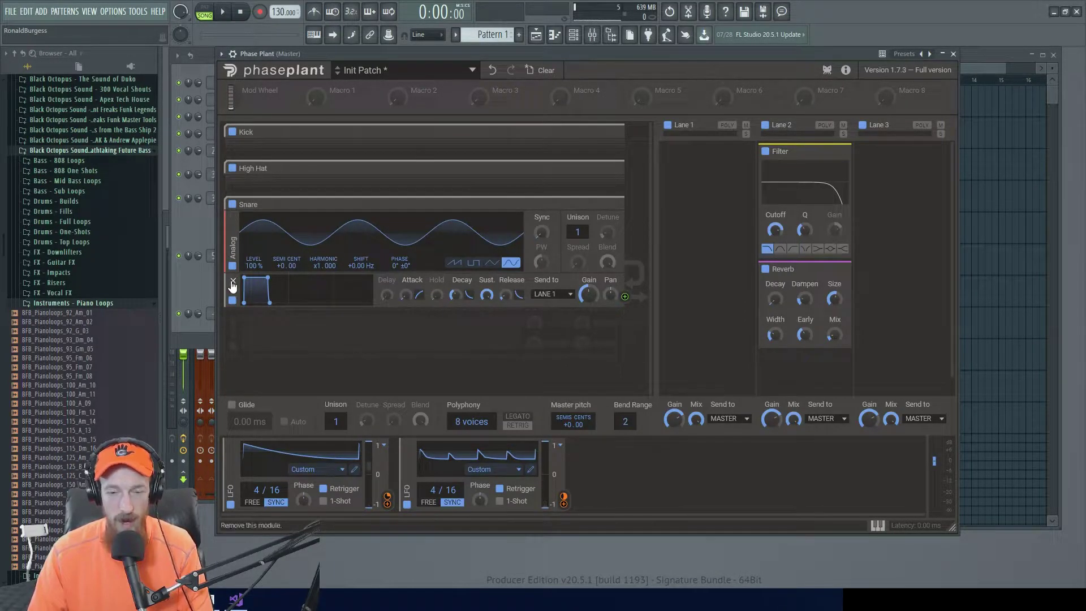
{"action": "left_click", "coordinate": [610, 482]}
{"action": "left_click", "coordinate": [569, 456]}
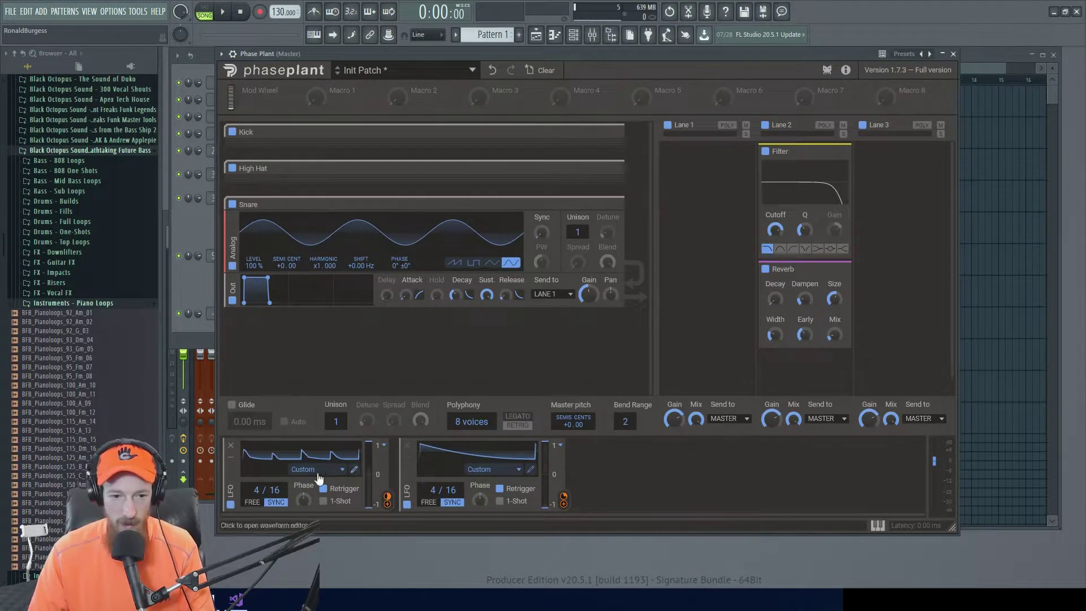
{"action": "left_click_drag", "start_coordinate": [315, 475], "coordinate": [596, 470]}
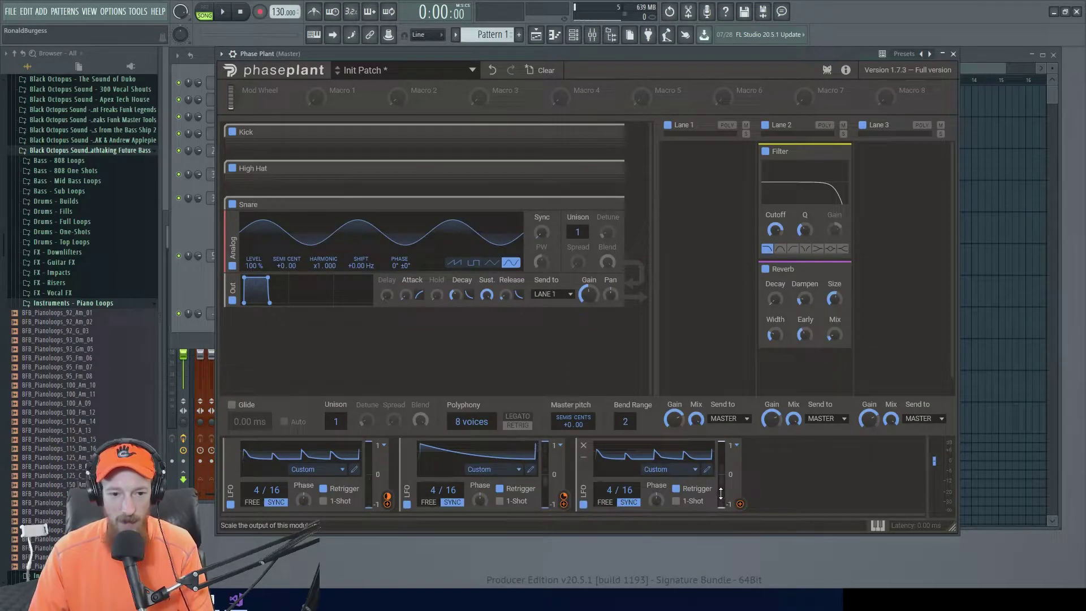
{"action": "left_click_drag", "start_coordinate": [409, 470], "coordinate": [235, 470]}
{"action": "left_click", "coordinate": [584, 449]}
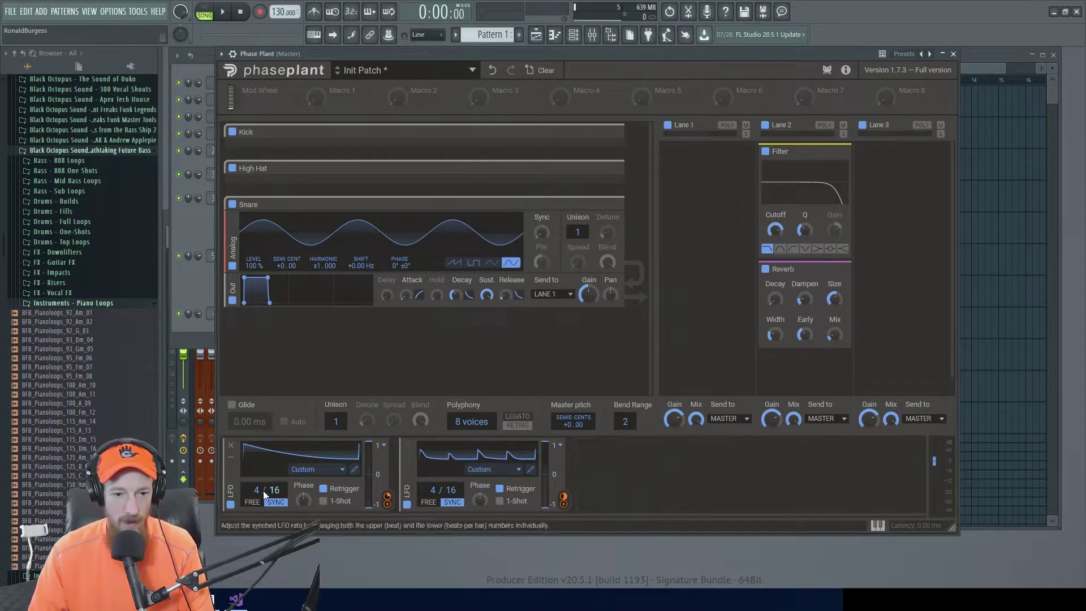
Duplicate the first LFO, assign the copy to the Snare oscillator's Level at 100% and to its Shift, and set Shift to +169 Hz
{"action": "left_click_drag", "start_coordinate": [233, 470], "coordinate": [610, 473]}
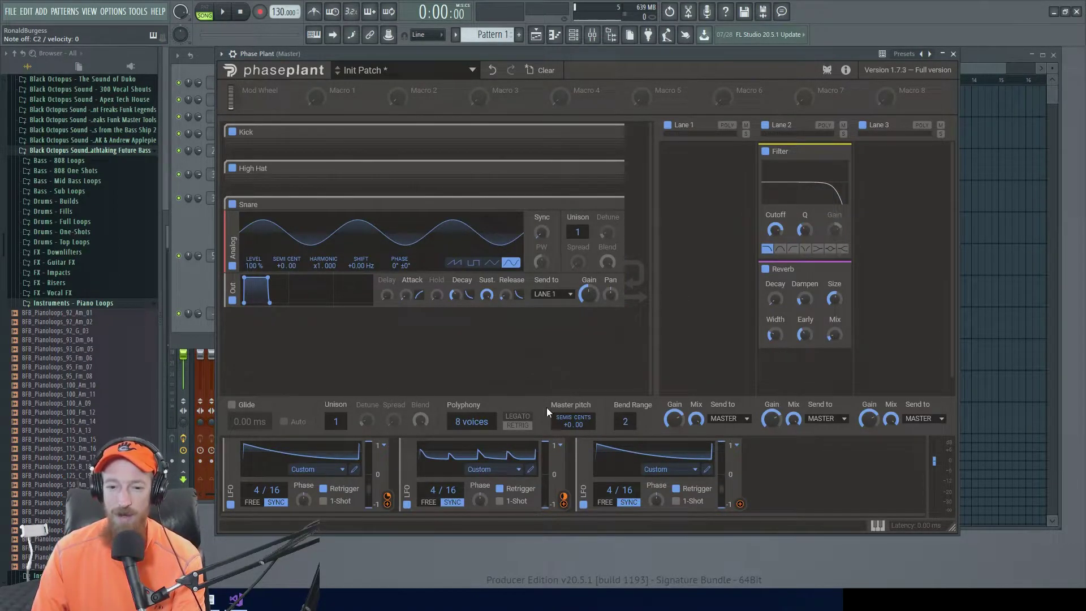
{"action": "left_click_drag", "start_coordinate": [740, 503], "coordinate": [252, 267]}
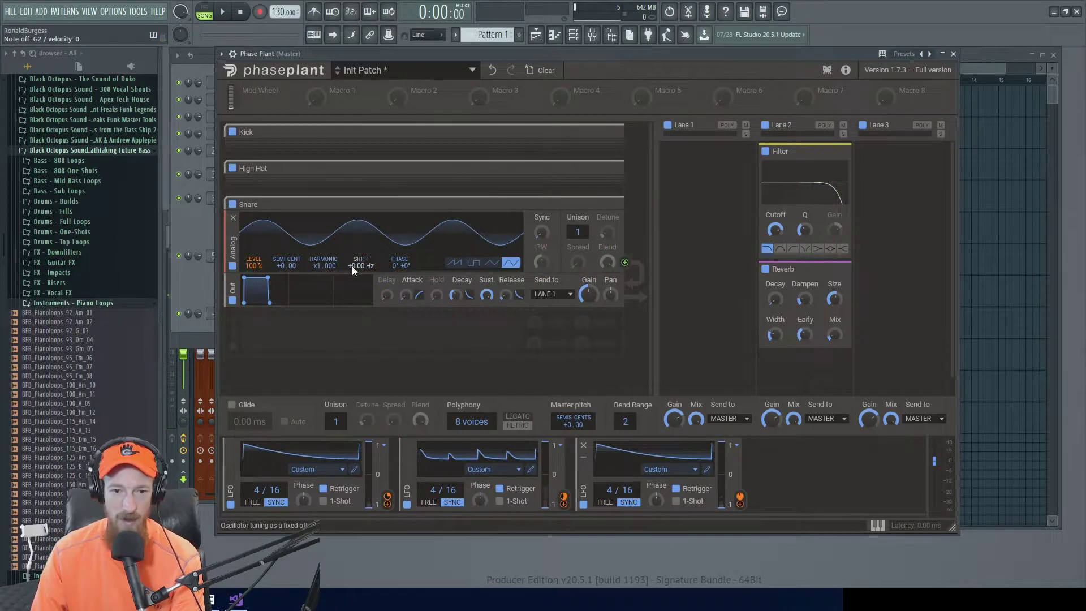
{"action": "mouse_move", "coordinate": [353, 266]}
{"action": "left_mouse_down"}
{"action": "mouse_move", "coordinate": [352, 243]}
{"action": "mouse_move", "coordinate": [361, 280]}
{"action": "mouse_move", "coordinate": [353, 265]}
{"action": "left_mouse_up"}
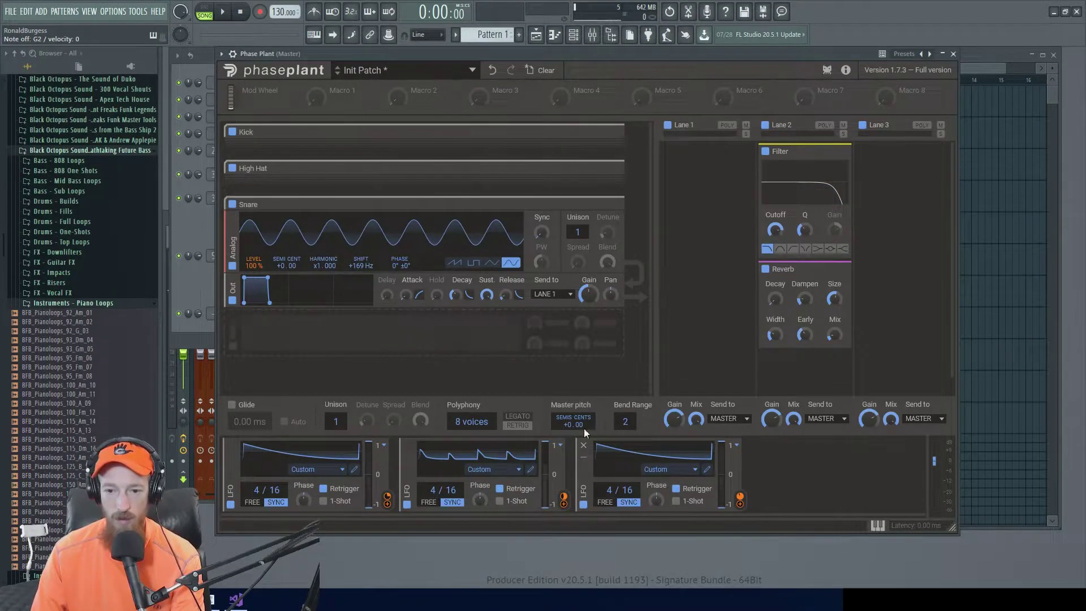
{"action": "left_click_drag", "start_coordinate": [740, 496], "coordinate": [361, 281]}
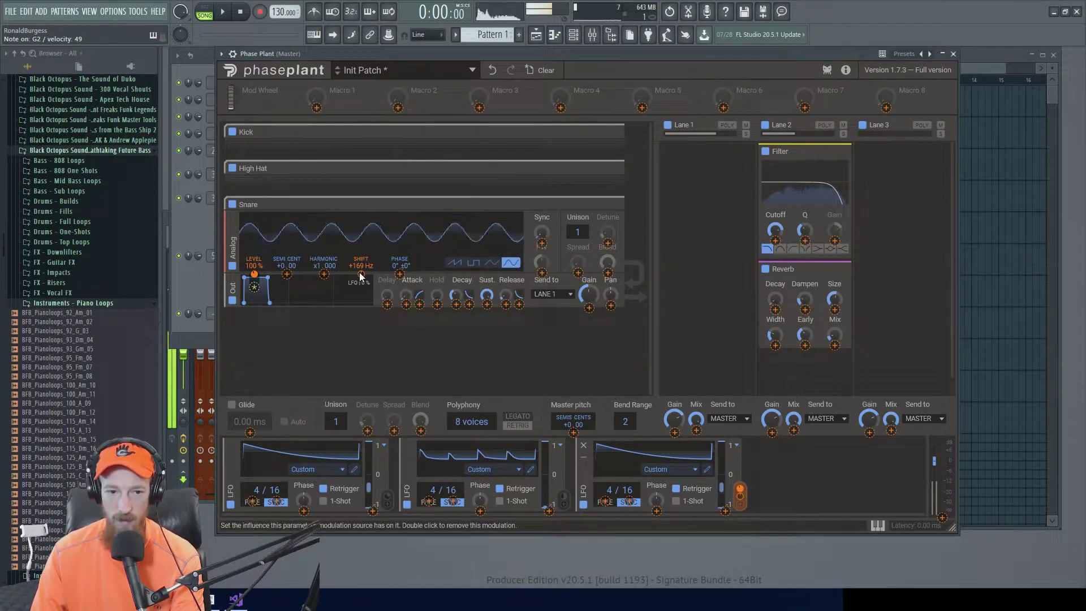
{"action": "left_click_drag", "start_coordinate": [254, 275], "coordinate": [254, 280]}
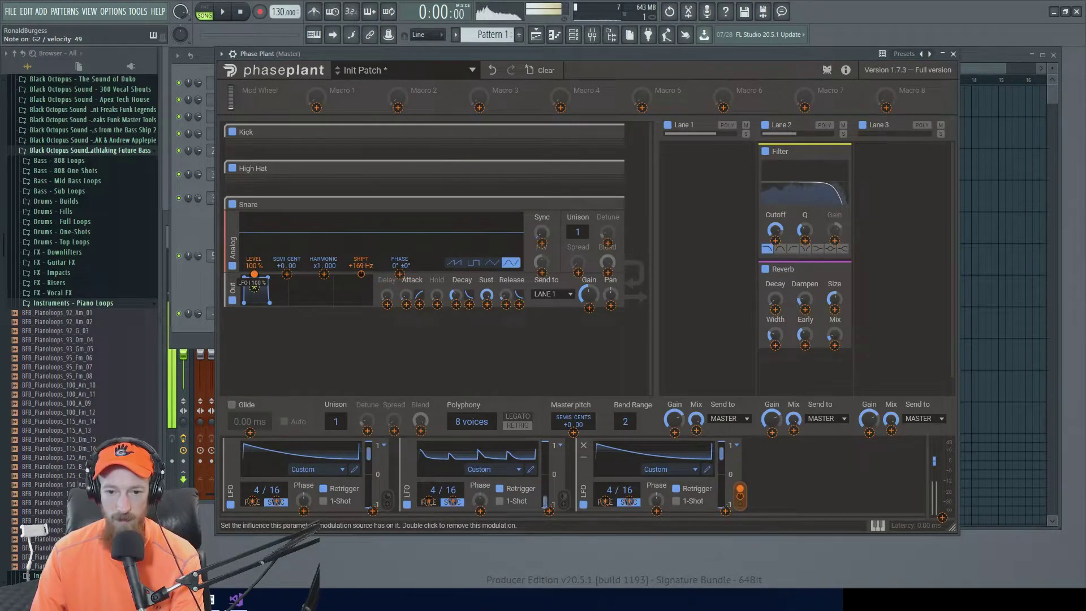
End the third LFO's decay with a node at 3/8, -100%, and send the Snare output to Lane 3
{"action": "left_click", "coordinate": [707, 469]}
{"action": "left_click_drag", "start_coordinate": [583, 328], "coordinate": [507, 357]}
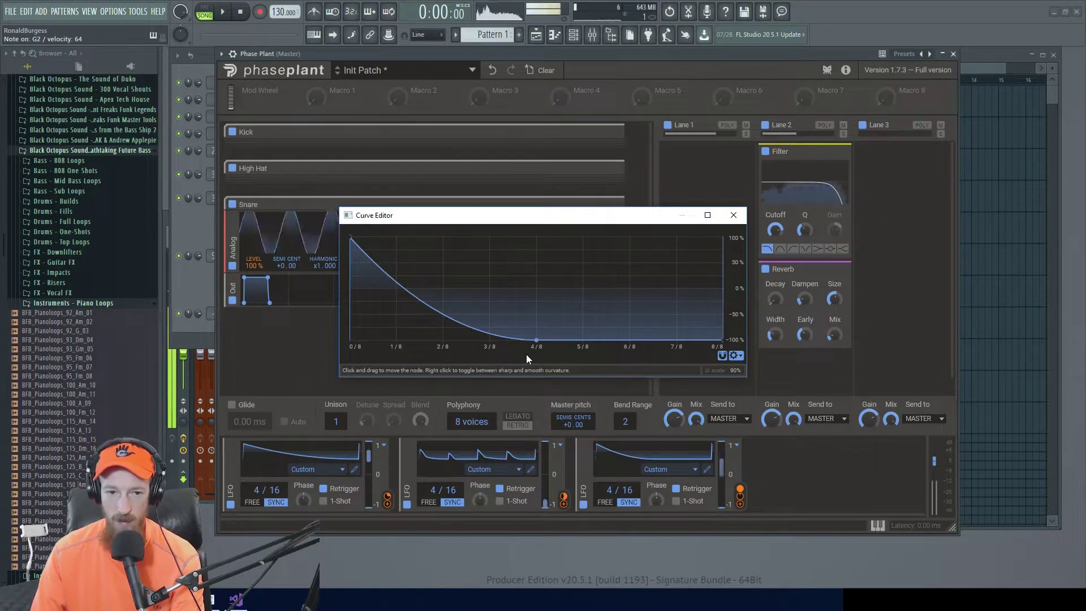
{"action": "left_click", "coordinate": [734, 215]}
{"action": "left_click", "coordinate": [550, 295]}
{"action": "left_click", "coordinate": [551, 325]}
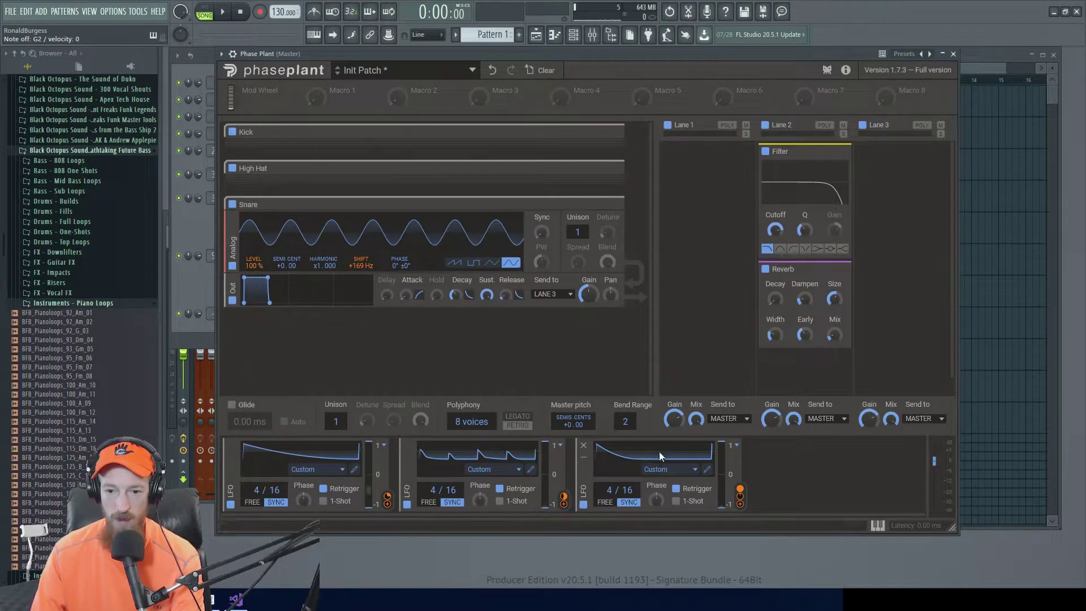
Divide the third LFO's curve grid into 16 columns and move the peak to 4/16, 100%
{"action": "left_click", "coordinate": [707, 470]}
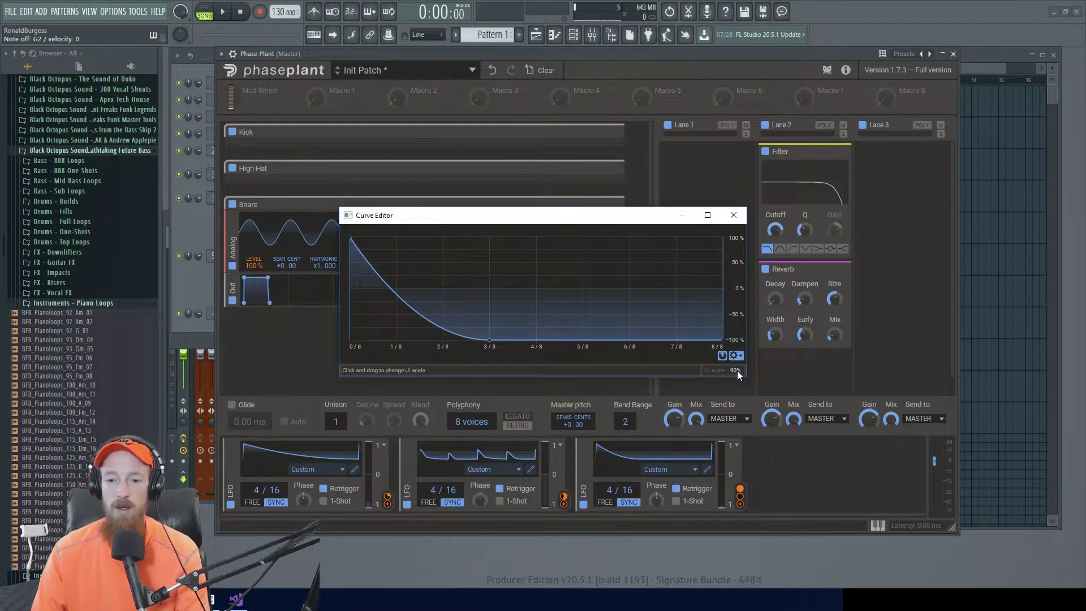
{"action": "left_click", "coordinate": [737, 356]}
{"action": "mouse_move", "coordinate": [690, 368]}
{"action": "left_mouse_down"}
{"action": "mouse_move", "coordinate": [690, 339]}
{"action": "mouse_move", "coordinate": [684, 386]}
{"action": "left_mouse_up"}
{"action": "left_click", "coordinate": [491, 357]}
{"action": "left_click_drag", "start_coordinate": [353, 241], "coordinate": [443, 238]}
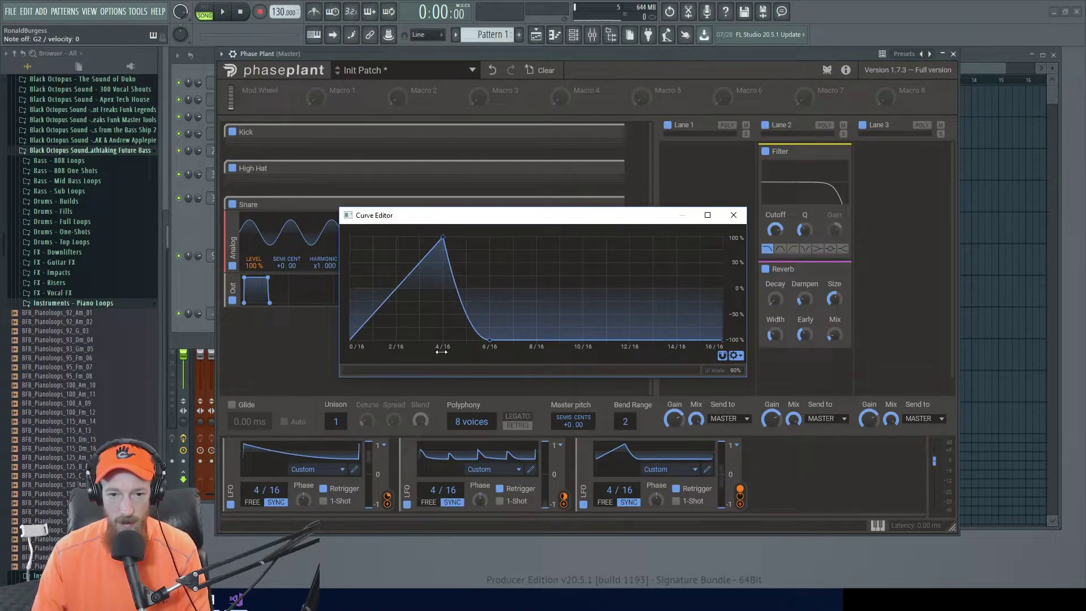
Make the curve rise vertically at 4/16 and decay to 8/16, and set the third LFO's rate to 8/16
{"action": "left_click_drag", "start_coordinate": [405, 291], "coordinate": [538, 347]}
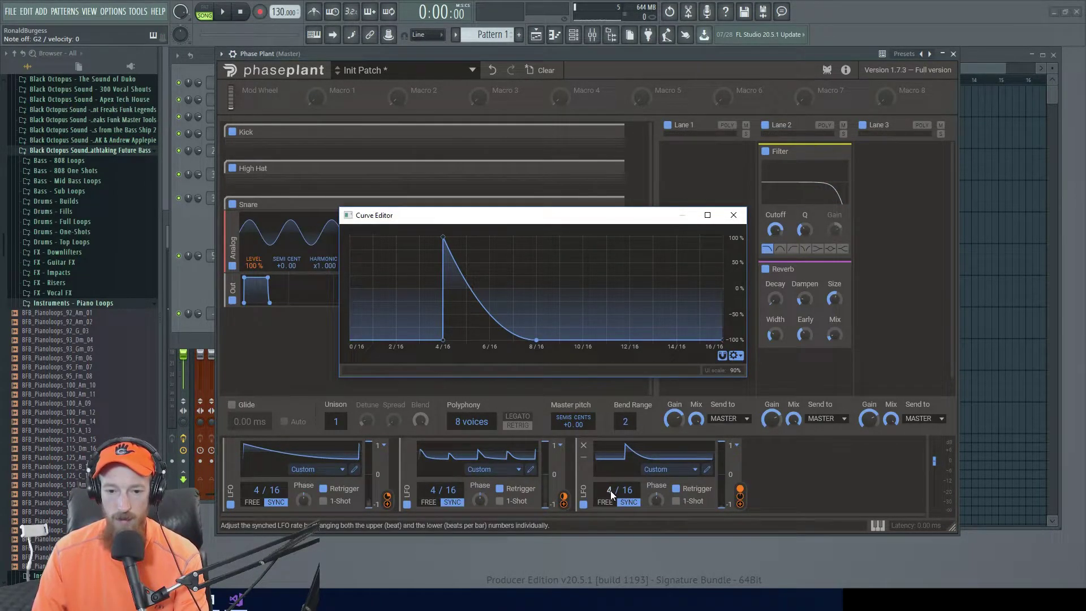
{"action": "left_click_drag", "start_coordinate": [610, 490], "coordinate": [610, 474]}
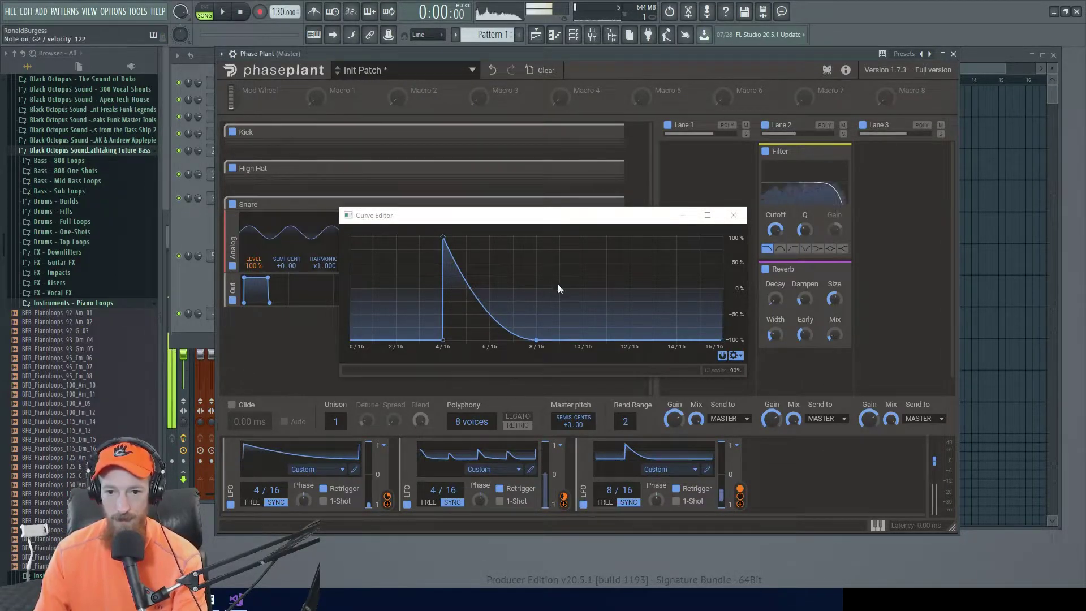
{"action": "left_click", "coordinate": [733, 215]}
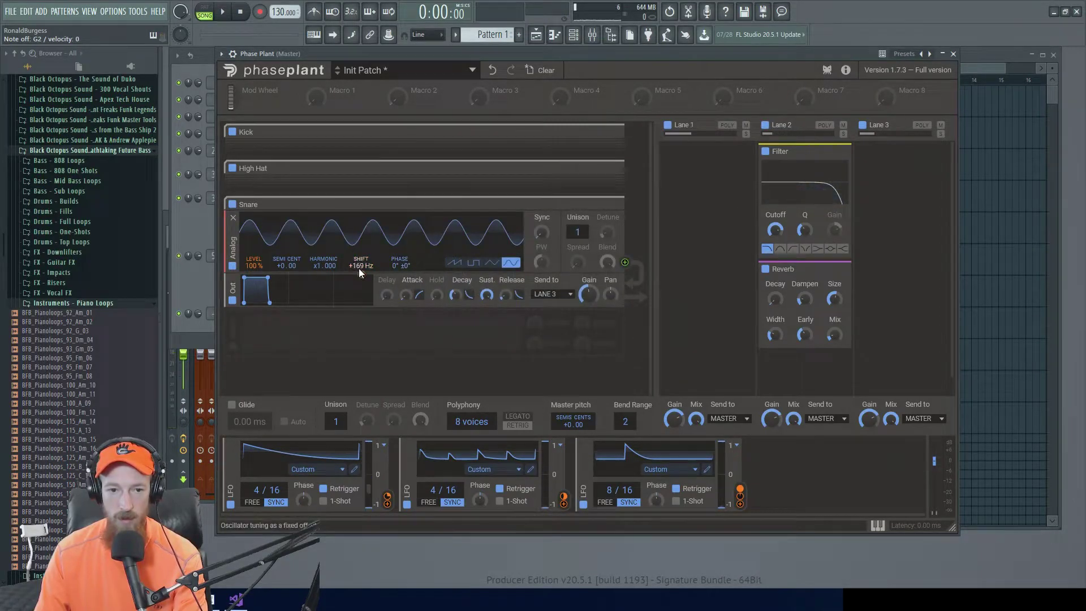
Set the Snare oscillator's Shift to +125 Hz and its LFO modulation amount to 2%
{"action": "left_click_drag", "start_coordinate": [359, 267], "coordinate": [361, 280]}
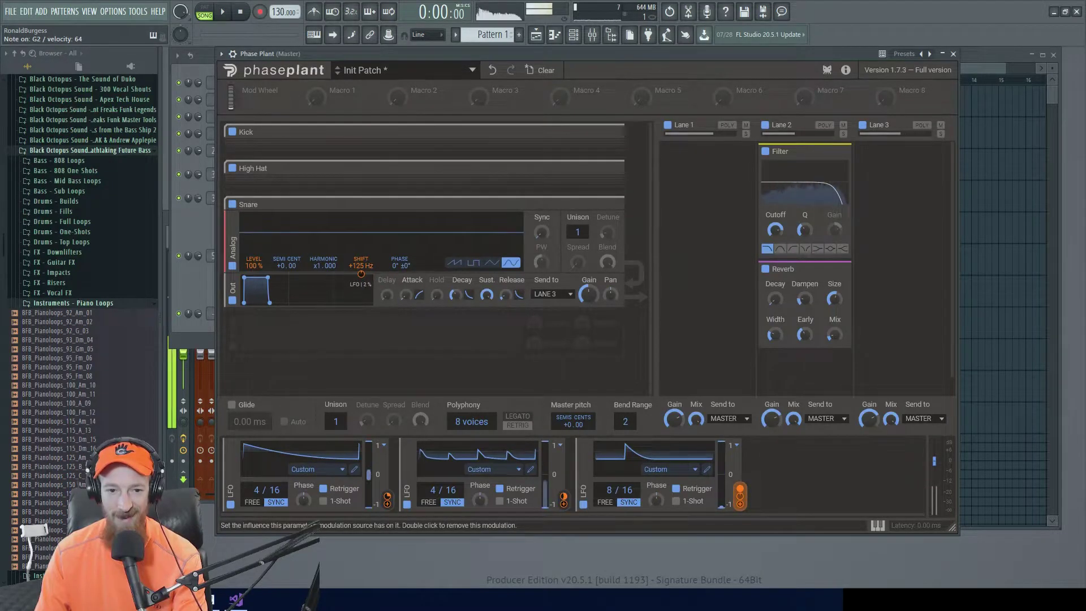
{"action": "double_click", "coordinate": [362, 276]}
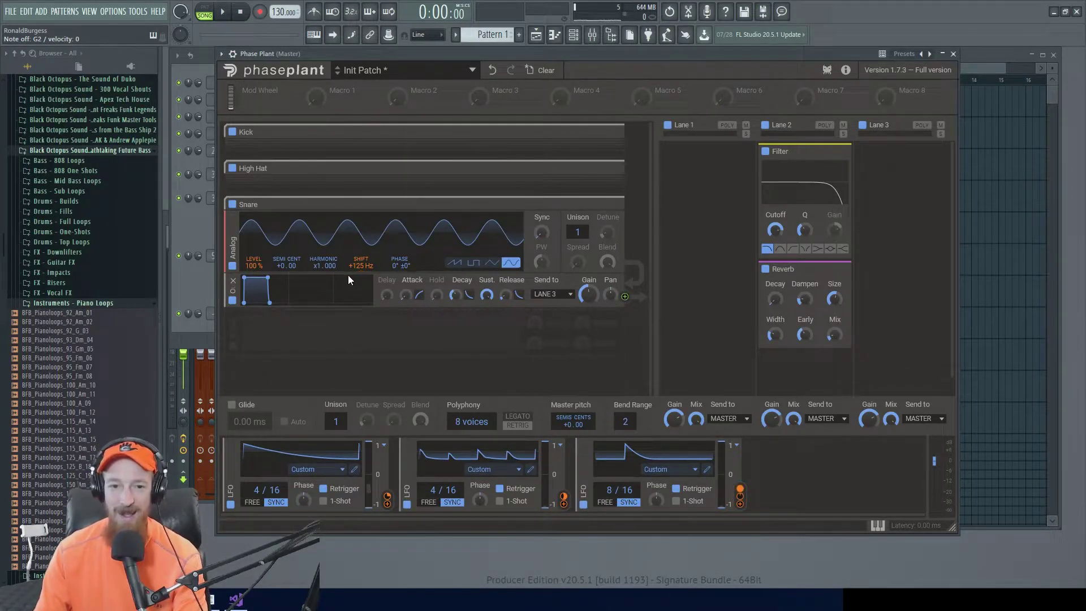
Add a Noise generator above the Snare group's Output module and modulate its Level with the third LFO
{"action": "left_click", "coordinate": [376, 344]}
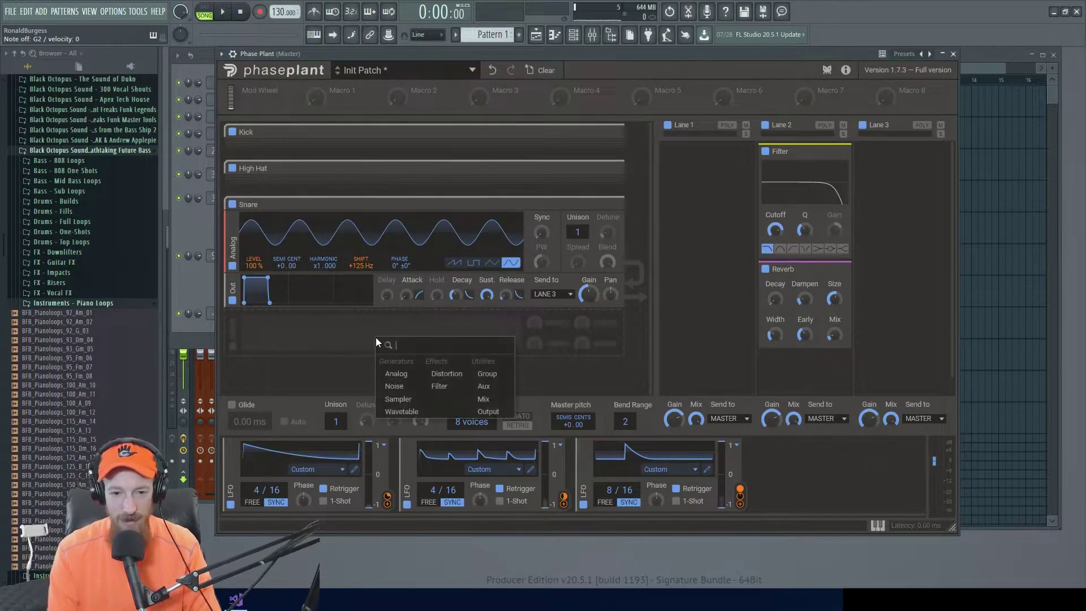
{"action": "left_click", "coordinate": [412, 386]}
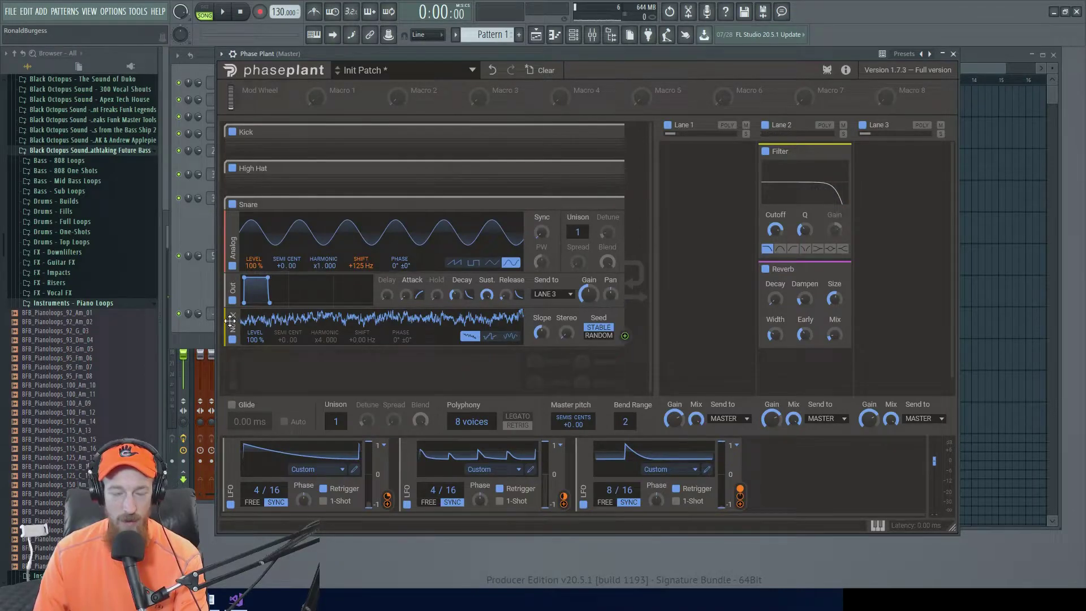
{"action": "left_click_drag", "start_coordinate": [230, 322], "coordinate": [232, 286]}
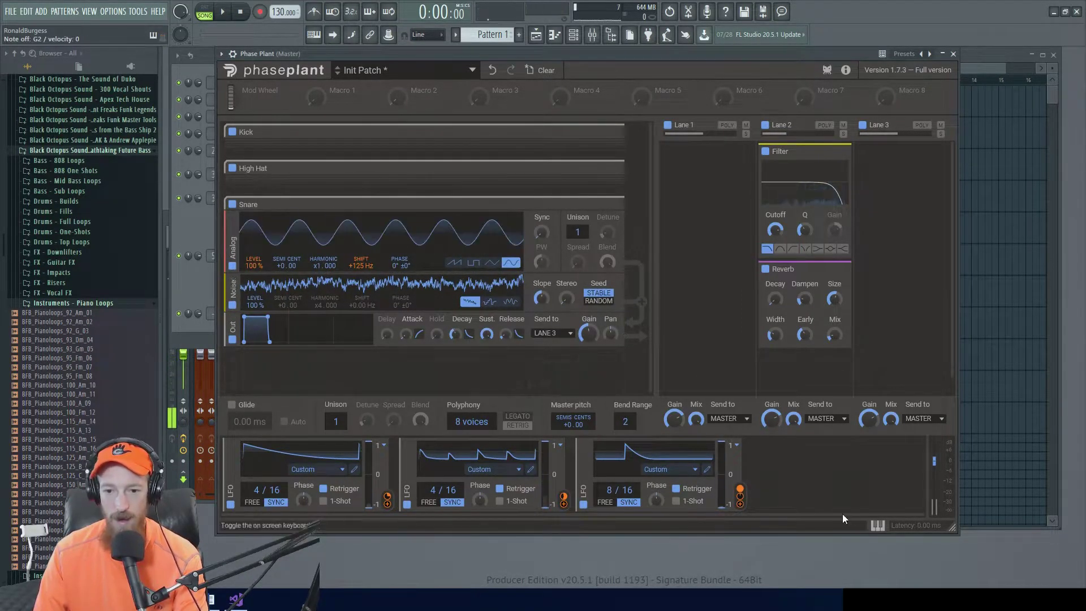
{"action": "left_click_drag", "start_coordinate": [739, 503], "coordinate": [255, 315]}
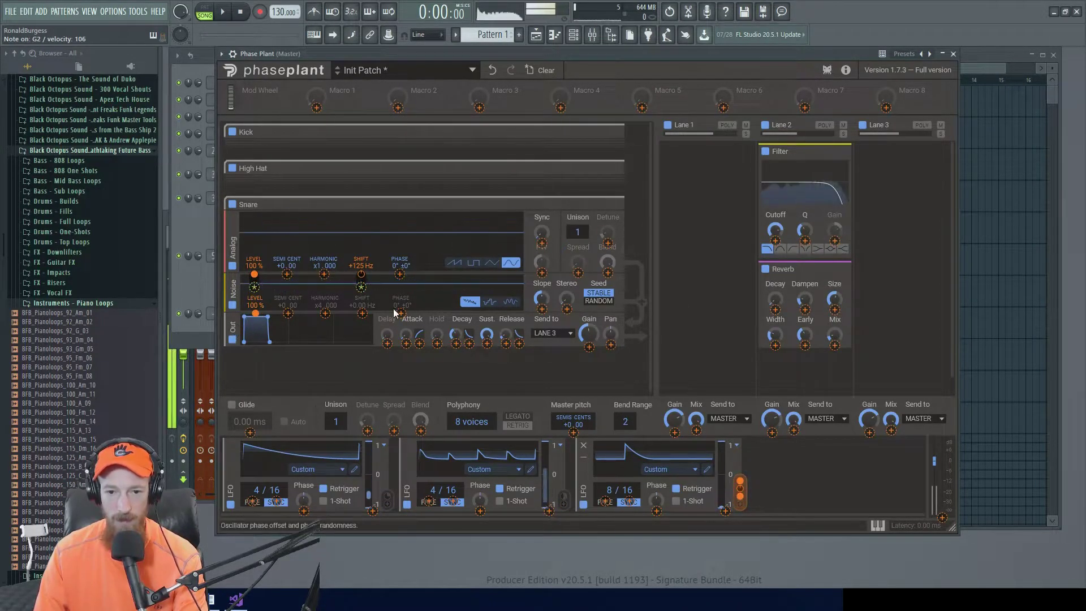
{"action": "left_click_drag", "start_coordinate": [540, 305], "coordinate": [543, 301]}
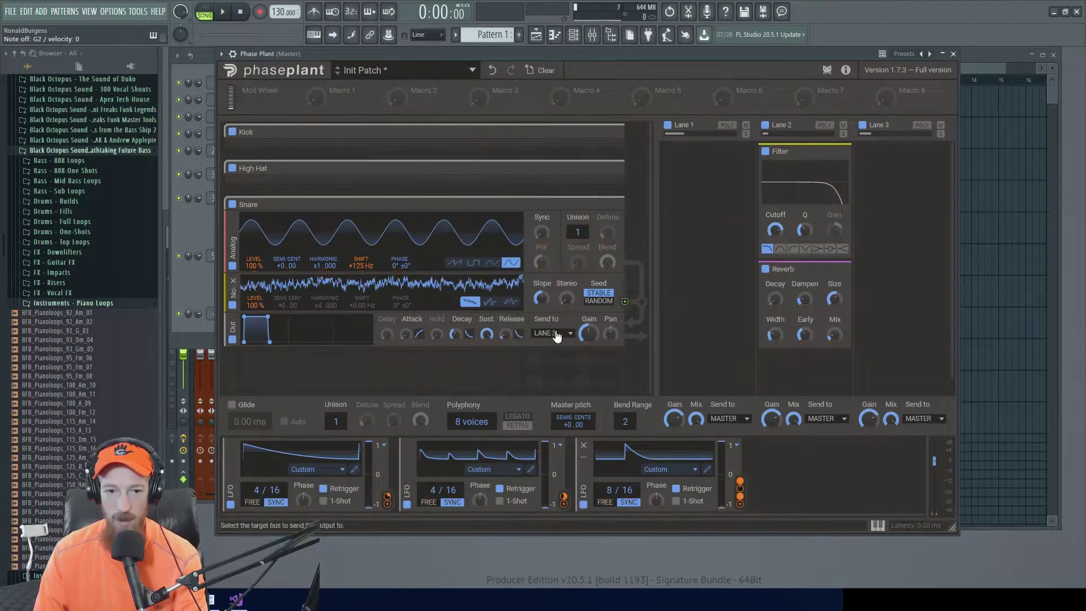
Add a Mix module above the Snare group's Output module and lower its level to about 66%
{"action": "left_click", "coordinate": [267, 378]}
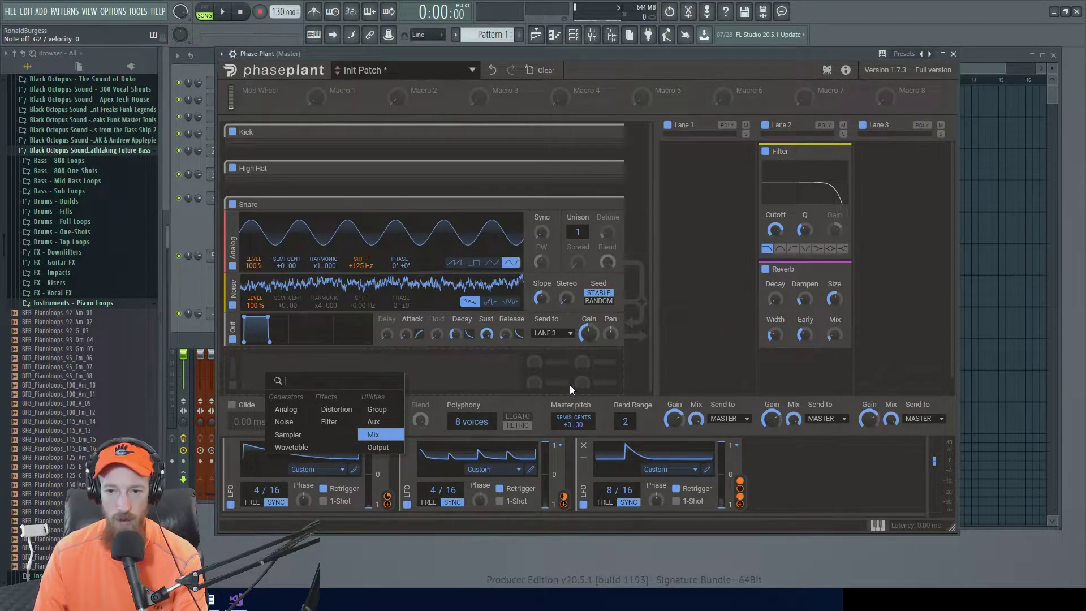
{"action": "left_click", "coordinate": [373, 435]}
{"action": "left_click_drag", "start_coordinate": [236, 370], "coordinate": [235, 331]}
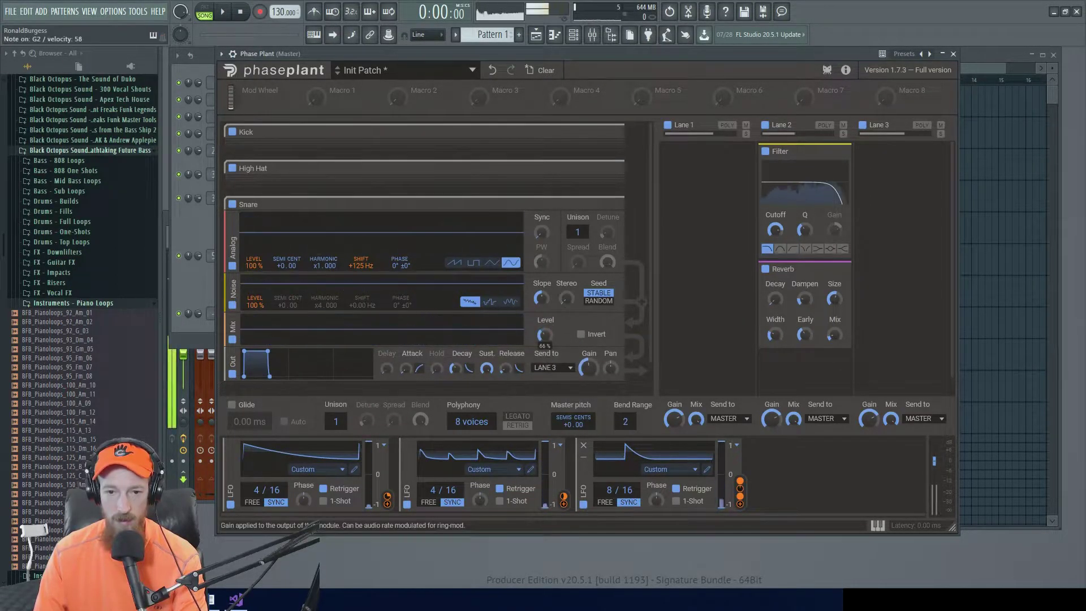
{"action": "scroll", "coordinate": [544, 336], "scroll_direction": "up", "scroll_amount": 3}
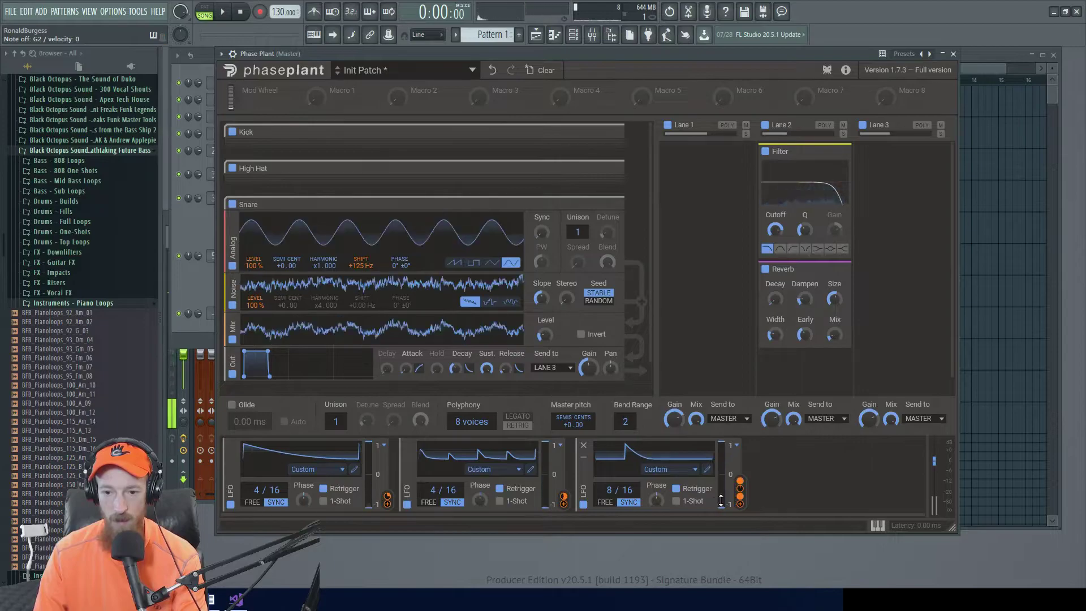
Try ending the third LFO's decay at 6/16, move the node back to 8/16, and close the curve editor
{"action": "mouse_move", "coordinate": [741, 504]}
{"action": "left_mouse_down"}
{"action": "mouse_move", "coordinate": [264, 306]}
{"action": "mouse_move", "coordinate": [585, 464]}
{"action": "mouse_move", "coordinate": [729, 494]}
{"action": "mouse_move", "coordinate": [734, 506]}
{"action": "left_mouse_up"}
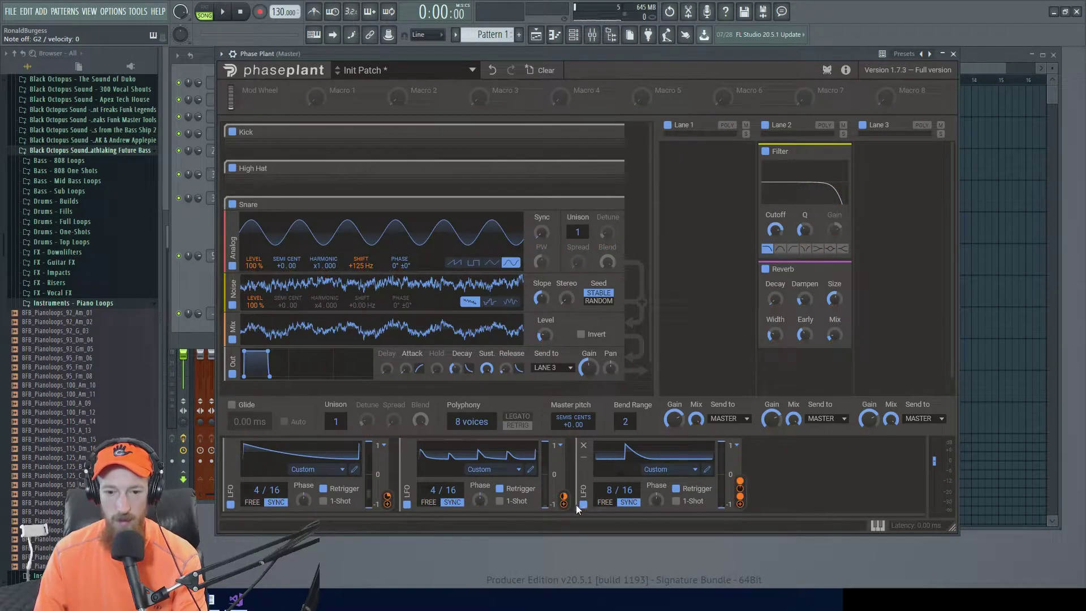
{"action": "left_click", "coordinate": [707, 470]}
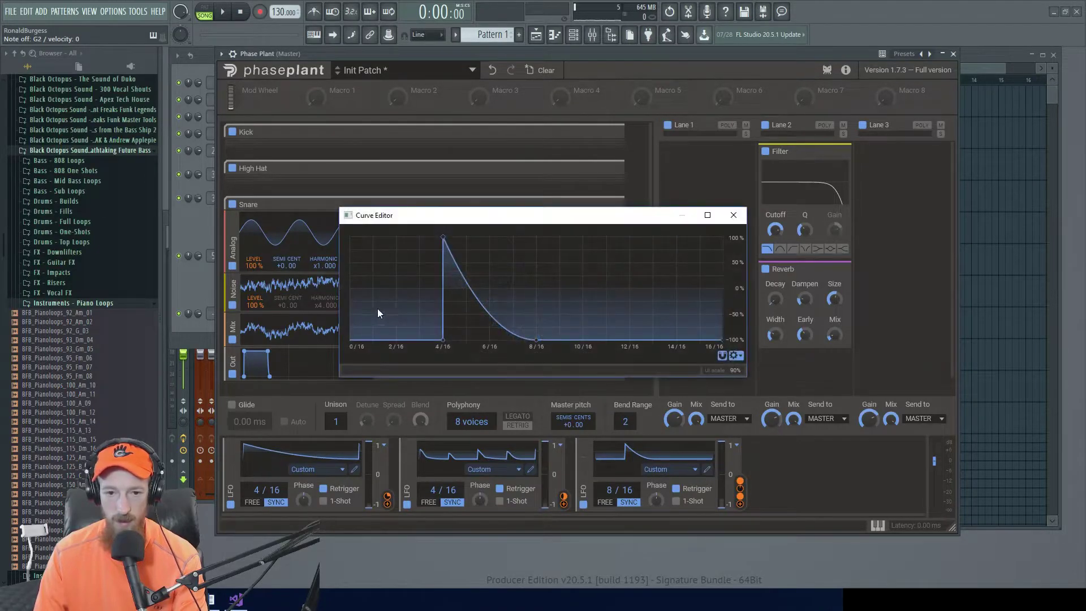
{"action": "left_click_drag", "start_coordinate": [530, 341], "coordinate": [489, 348]}
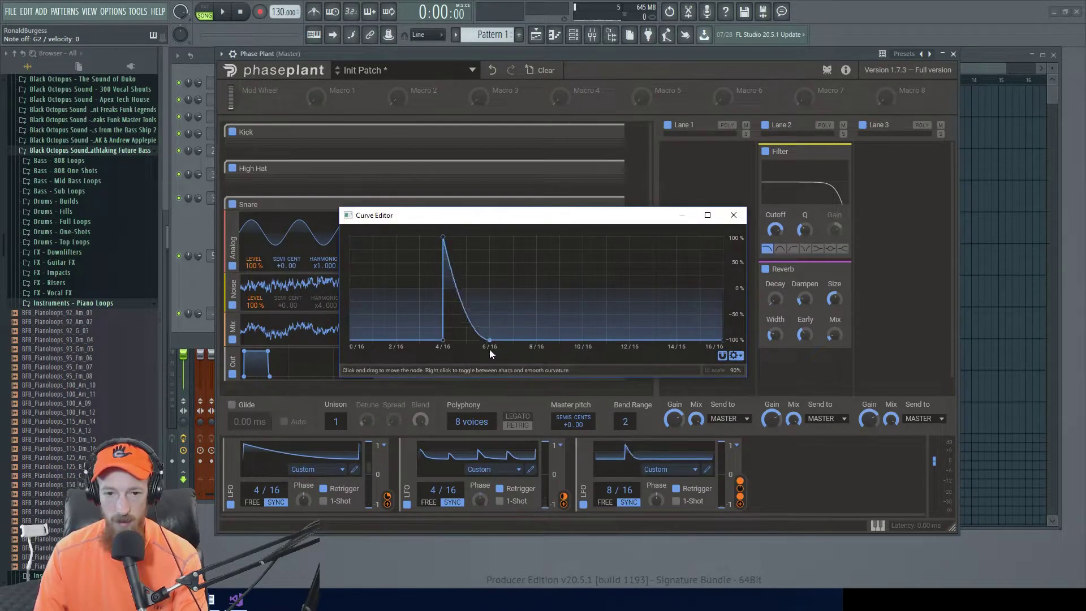
{"action": "left_click_drag", "start_coordinate": [491, 350], "coordinate": [528, 348]}
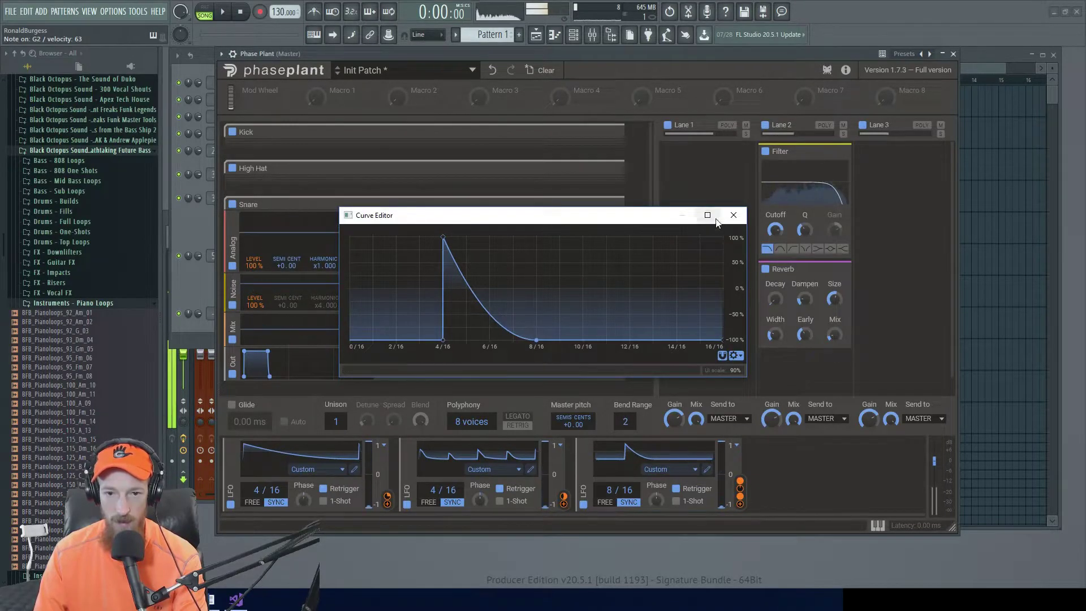
{"action": "left_click", "coordinate": [734, 215]}
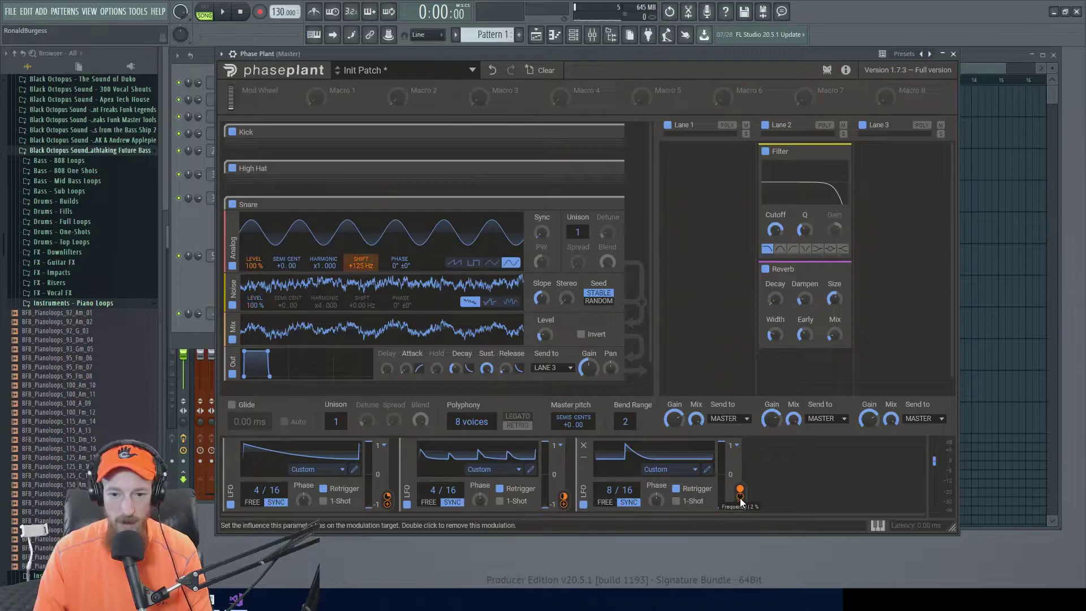
Duplicate the third LFO into a fourth slot and assign the copy to the Noise generator's Level
{"action": "left_click_drag", "start_coordinate": [583, 491], "coordinate": [758, 492]}
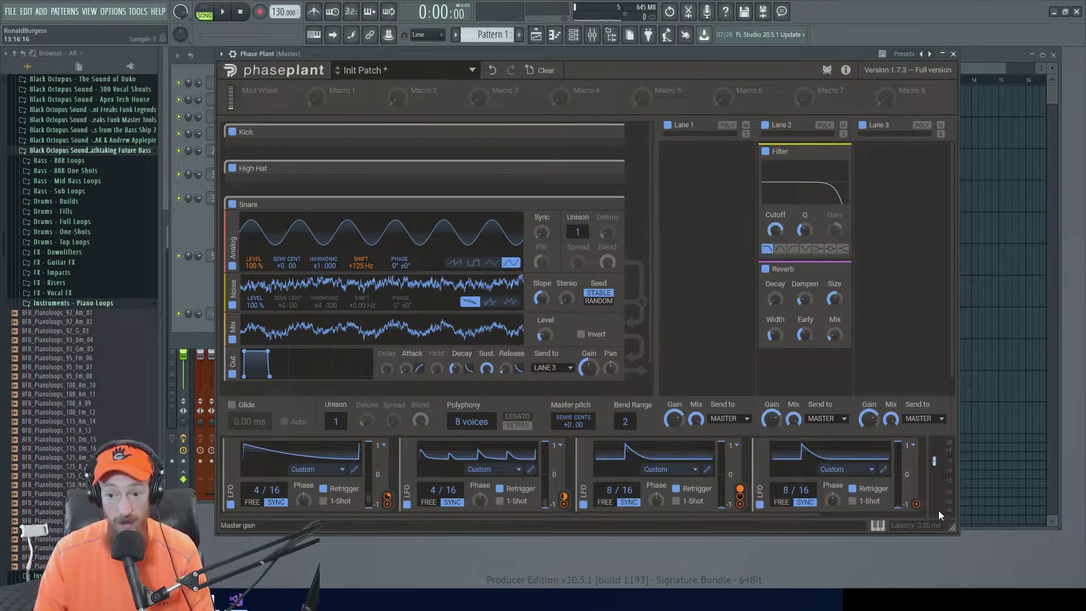
{"action": "left_click_drag", "start_coordinate": [918, 506], "coordinate": [254, 308]}
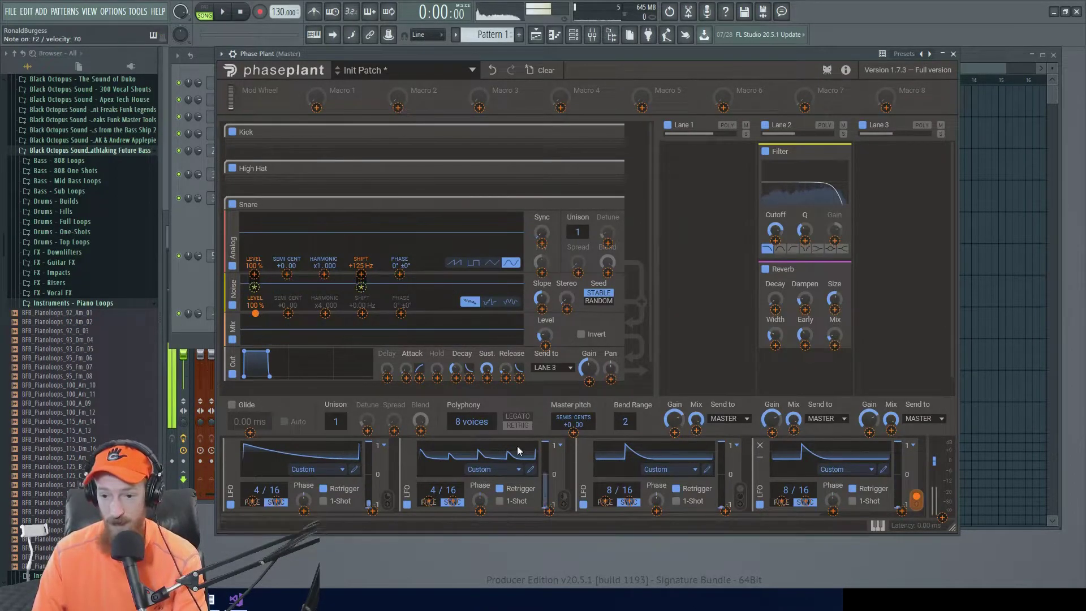
Lower the peak at 4/16 in the fourth LFO's curve, stretch its decay to 11/16, and close the curve editor
{"action": "left_click", "coordinate": [881, 473]}
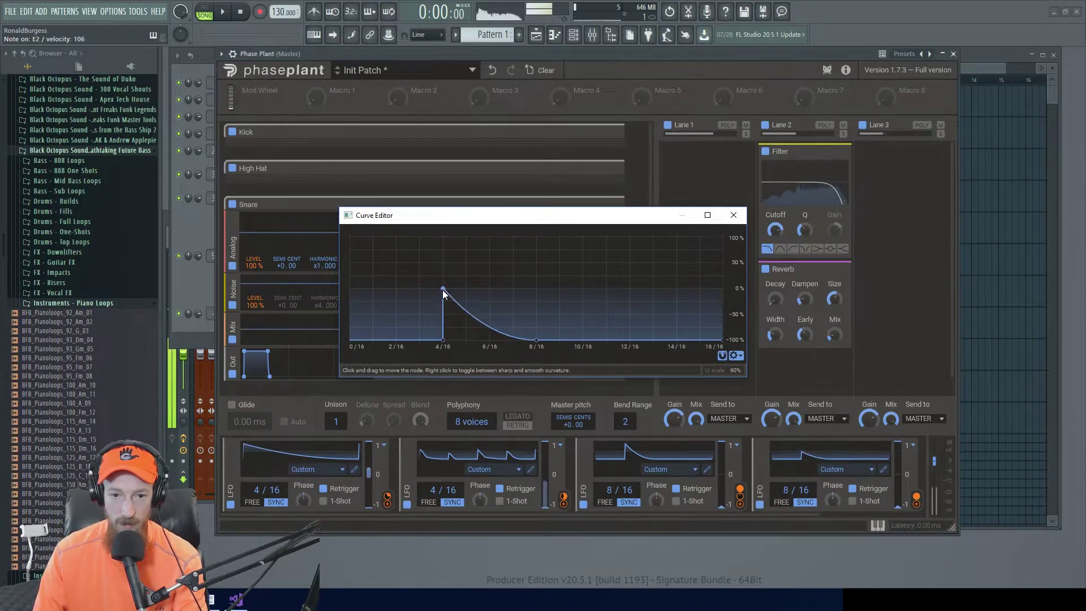
{"action": "left_click_drag", "start_coordinate": [485, 329], "coordinate": [490, 346]}
{"action": "left_click_drag", "start_coordinate": [443, 288], "coordinate": [447, 282]}
{"action": "left_click_drag", "start_coordinate": [491, 340], "coordinate": [606, 343]}
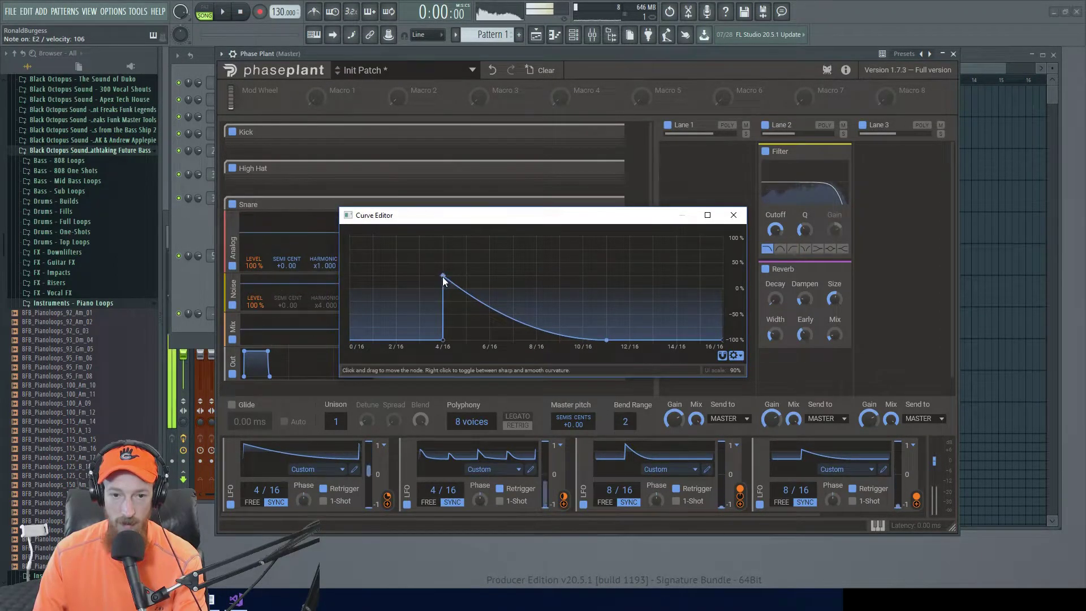
{"action": "left_click_drag", "start_coordinate": [441, 276], "coordinate": [444, 310]}
{"action": "key", "text": "Escape"}
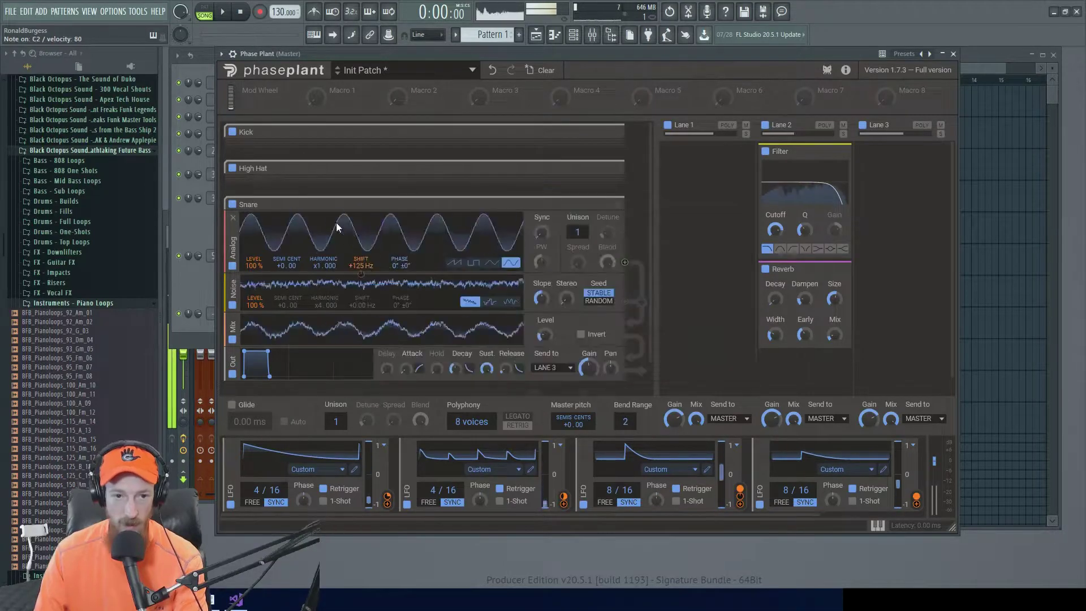
Switch off the Kick and High Hat groups and add a Distortion module below the Snare group's Output module
{"action": "left_click", "coordinate": [232, 131]}
{"action": "left_click", "coordinate": [232, 168]}
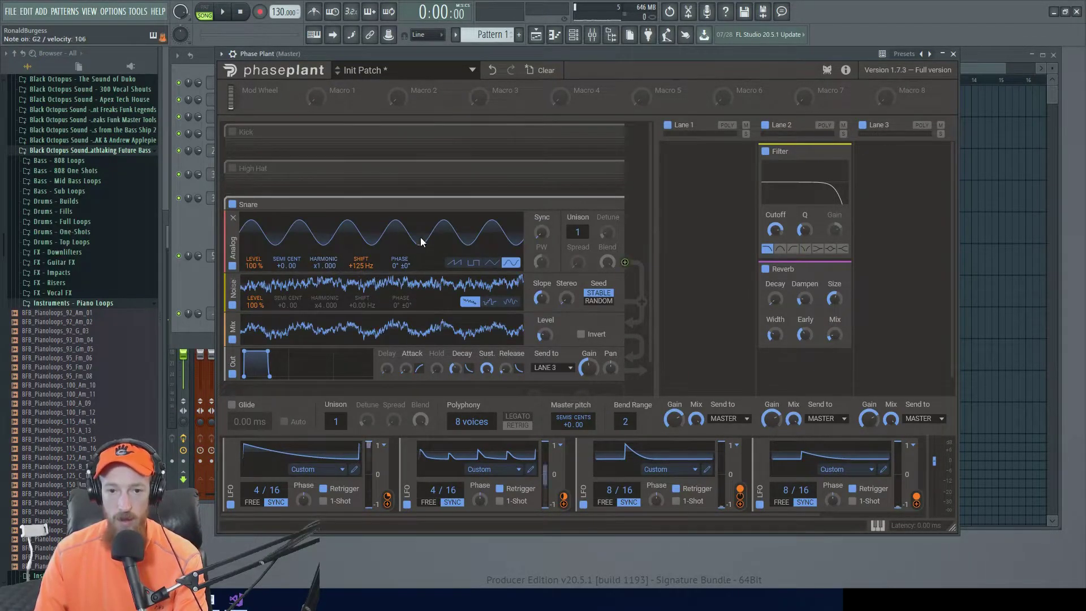
{"action": "left_click", "coordinate": [543, 390]}
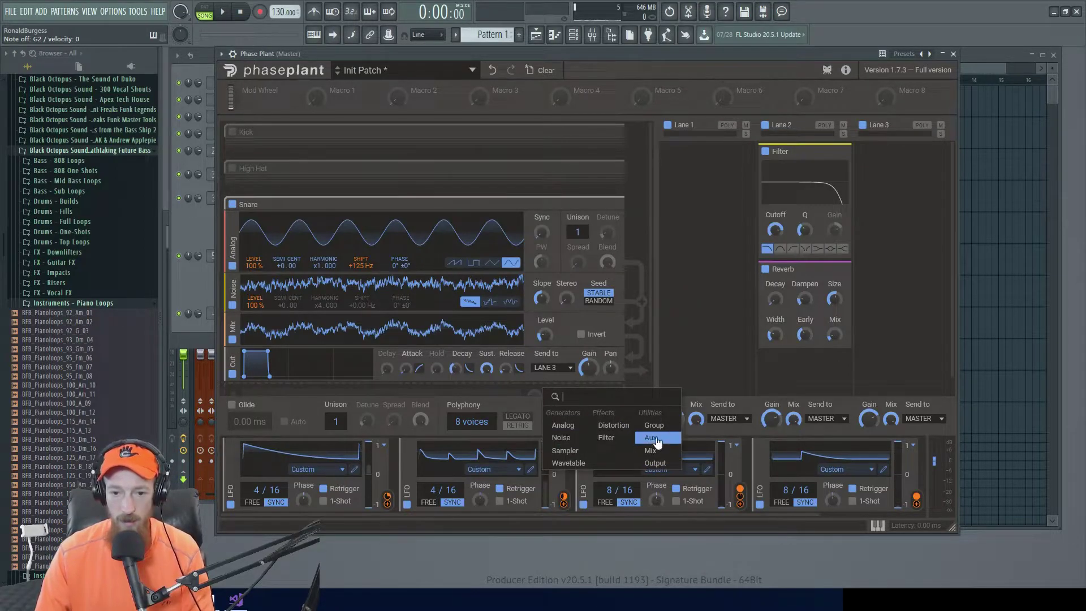
{"action": "left_click", "coordinate": [614, 425]}
{"action": "scroll", "coordinate": [620, 280], "scroll_direction": "down", "scroll_amount": 3}
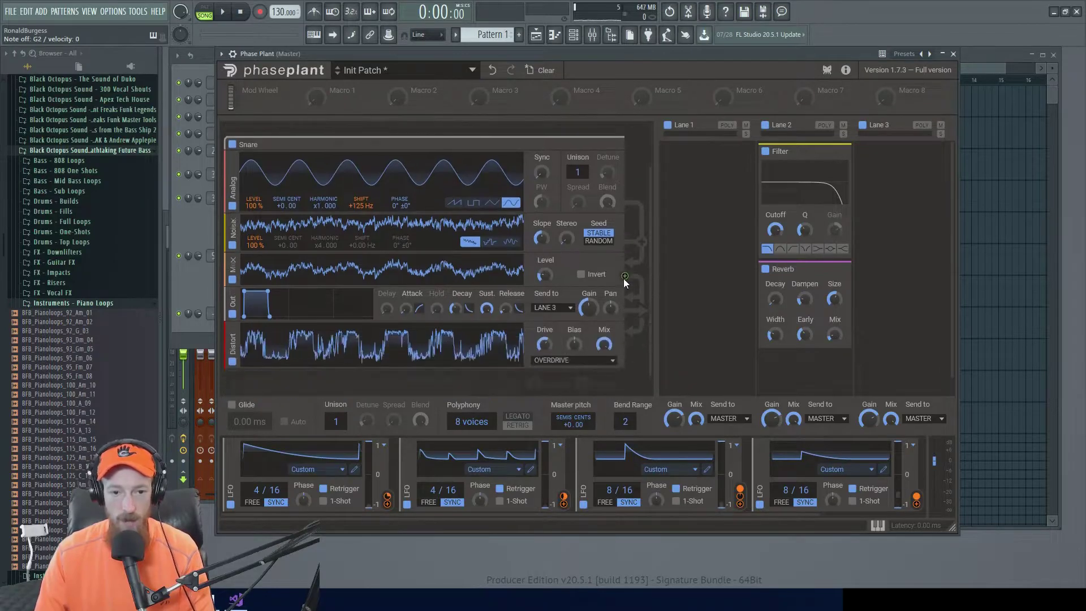
Move the Distortion module directly below the Snare group's Analog generator and set its type to Saturate
{"action": "left_click_drag", "start_coordinate": [233, 323], "coordinate": [247, 194]}
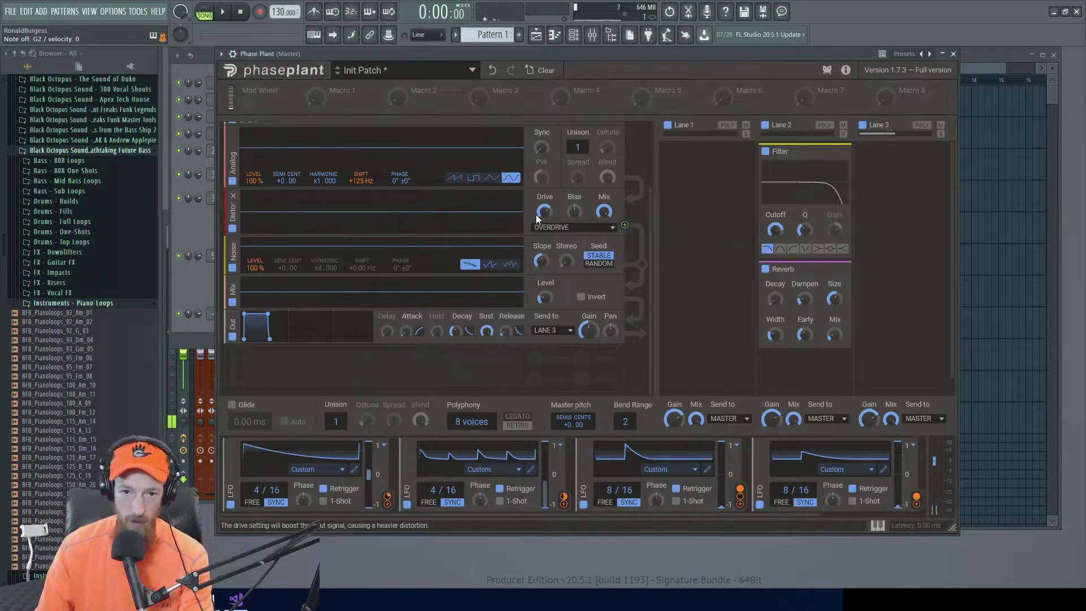
{"action": "mouse_move", "coordinate": [542, 146]}
{"action": "left_mouse_down"}
{"action": "mouse_move", "coordinate": [541, 137]}
{"action": "mouse_move", "coordinate": [542, 147]}
{"action": "left_mouse_up"}
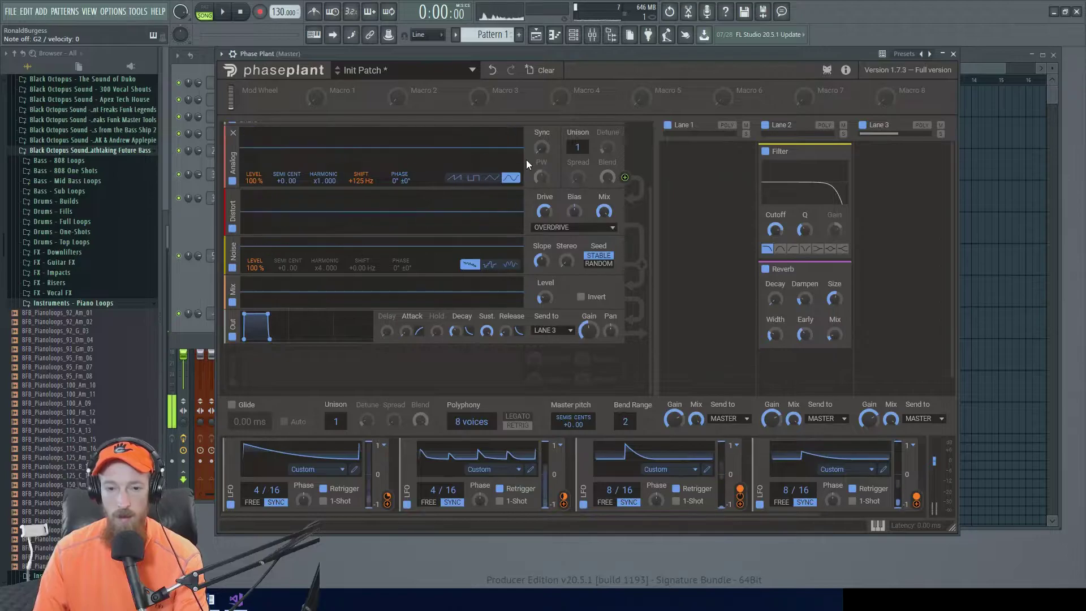
Insert a band-pass Filter between the Snare's Analog and Distortion modules, raise its Q, and set the Analog Shift to +178 Hz
{"action": "left_click", "coordinate": [253, 372]}
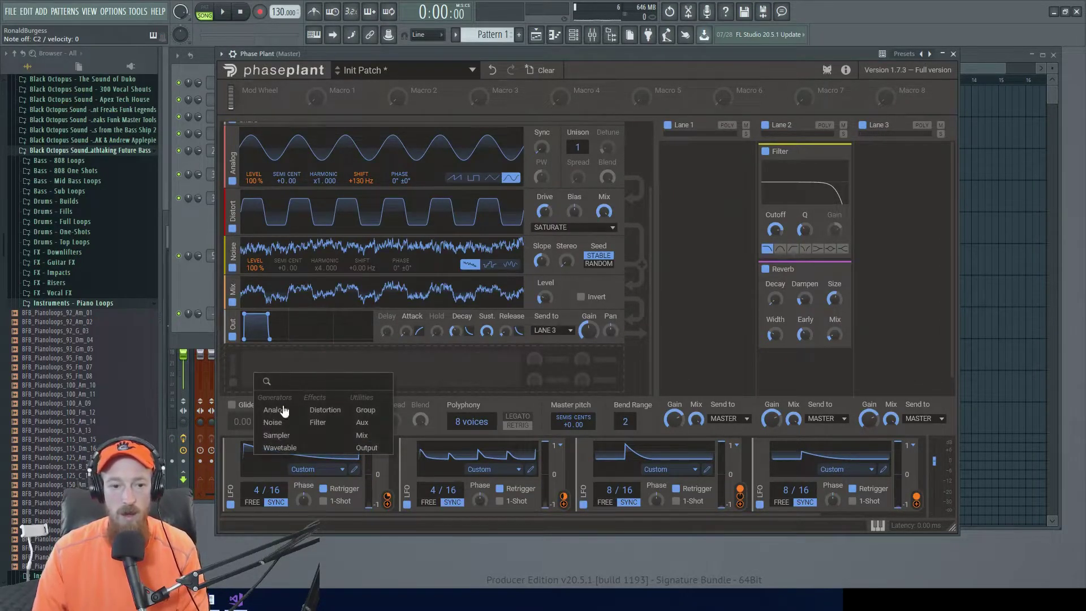
{"action": "left_click", "coordinate": [318, 423]}
{"action": "left_click_drag", "start_coordinate": [233, 365], "coordinate": [449, 191]}
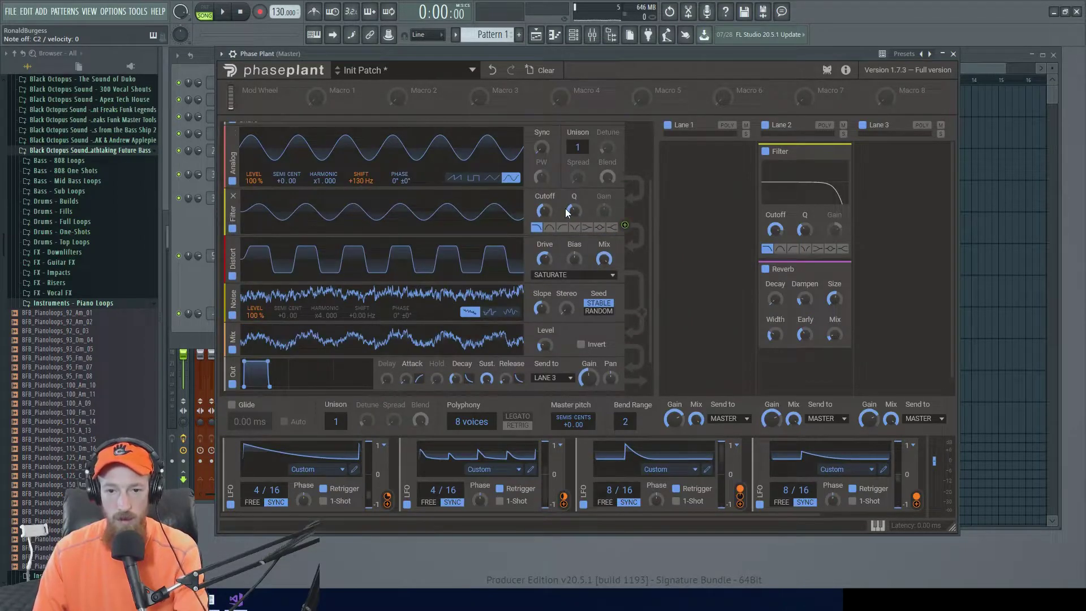
{"action": "left_click_drag", "start_coordinate": [567, 212], "coordinate": [567, 201]}
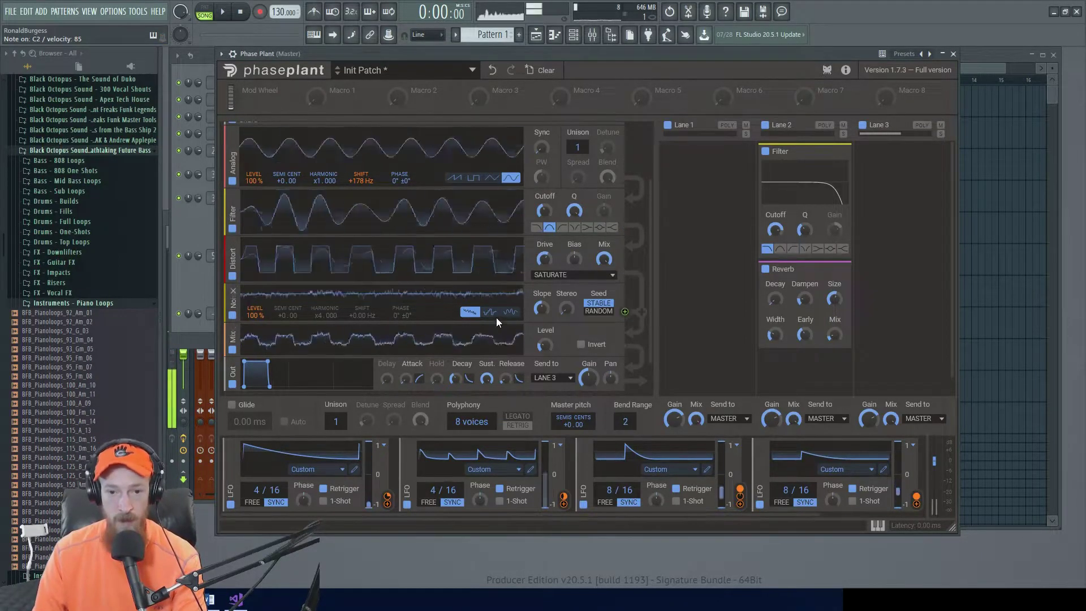
Add an Aux module and place it between the Mix and Output modules of the Snare group
{"action": "scroll", "coordinate": [452, 350], "scroll_direction": "down", "scroll_amount": 2}
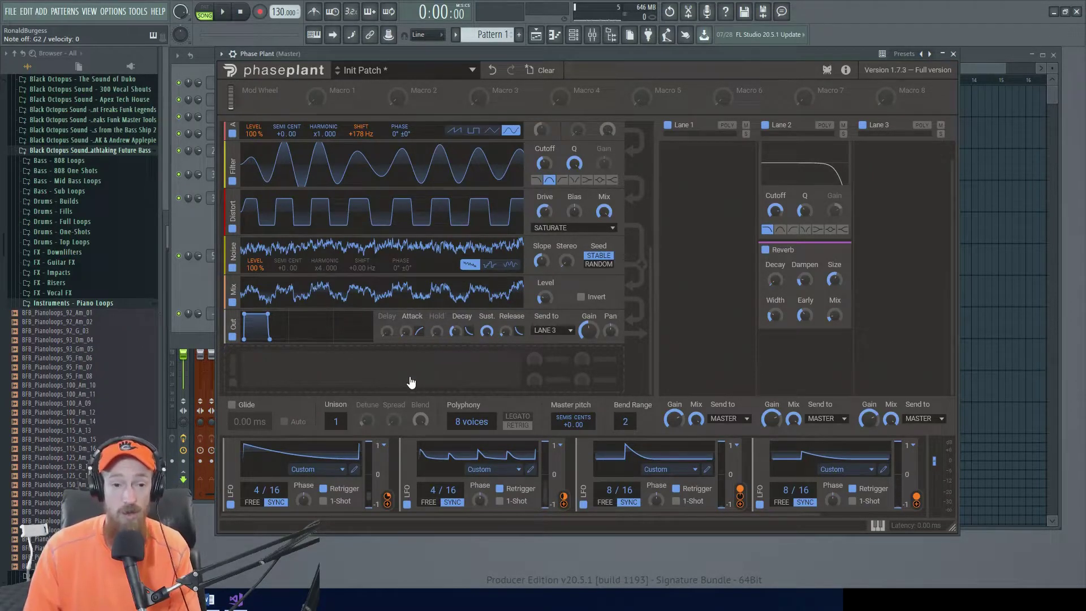
{"action": "scroll", "coordinate": [369, 226], "scroll_direction": "up", "scroll_amount": 8}
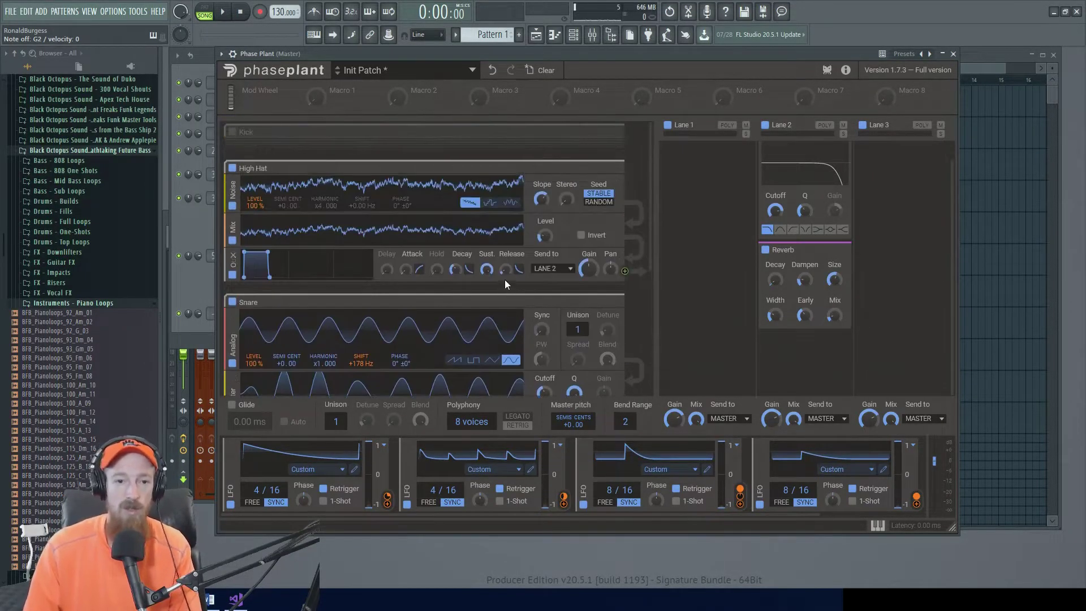
{"action": "scroll", "coordinate": [425, 282], "scroll_direction": "down", "scroll_amount": 10}
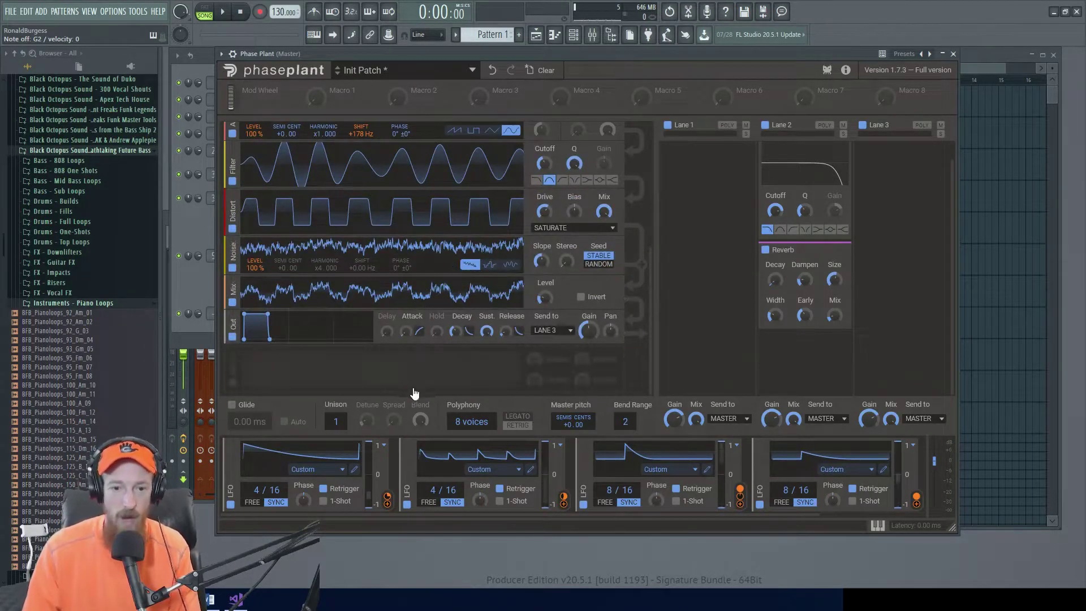
{"action": "left_click", "coordinate": [425, 364]}
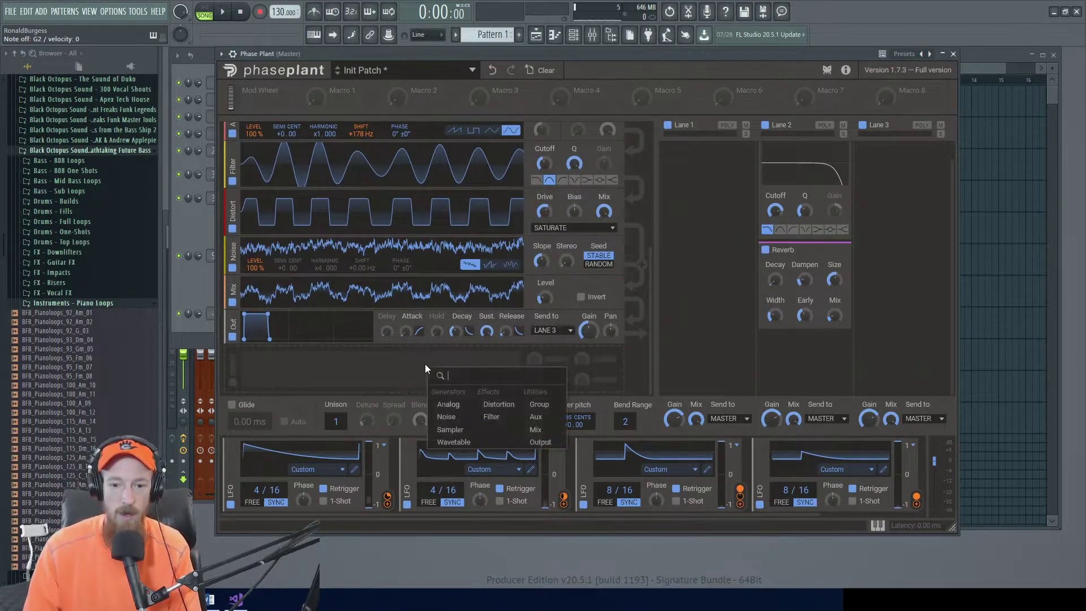
{"action": "left_click", "coordinate": [535, 417]}
{"action": "mouse_move", "coordinate": [231, 360]}
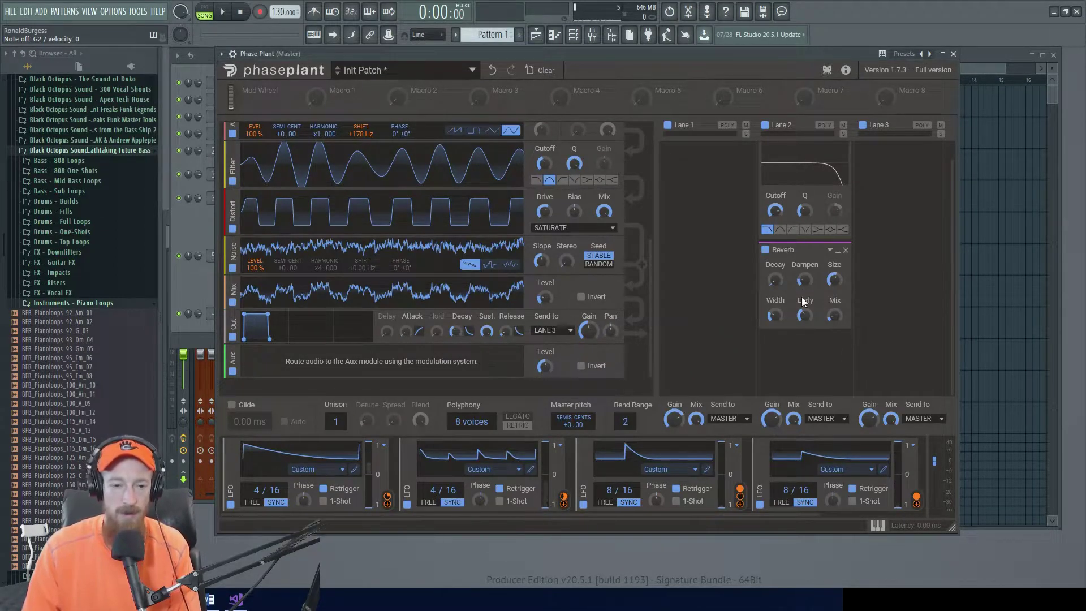
{"action": "left_click_drag", "start_coordinate": [233, 361], "coordinate": [256, 319]}
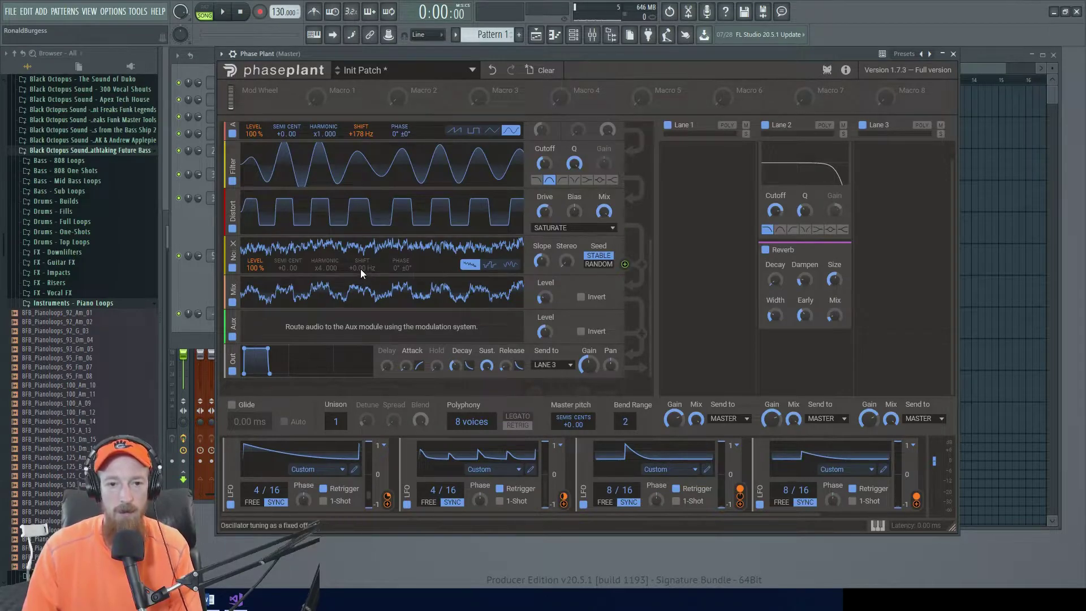
Route the High Hat group's Mix output into the Snare's Aux module and lower the Aux Level
{"action": "scroll", "coordinate": [359, 270], "scroll_direction": "down", "scroll_amount": 5}
{"action": "scroll", "coordinate": [357, 269], "scroll_direction": "up", "scroll_amount": 2}
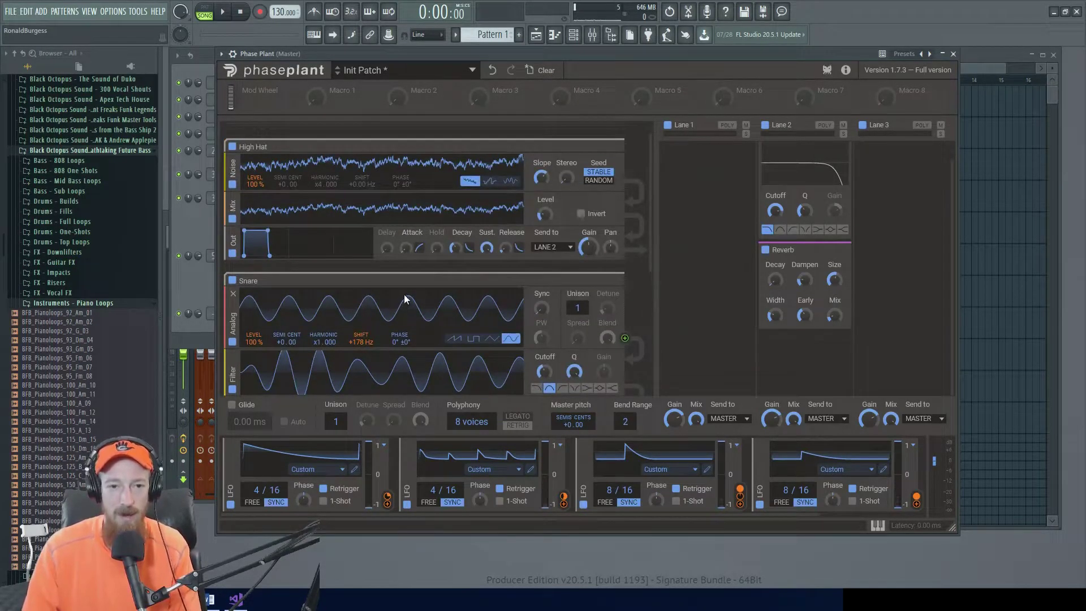
{"action": "scroll", "coordinate": [475, 293], "scroll_direction": "down", "scroll_amount": 4}
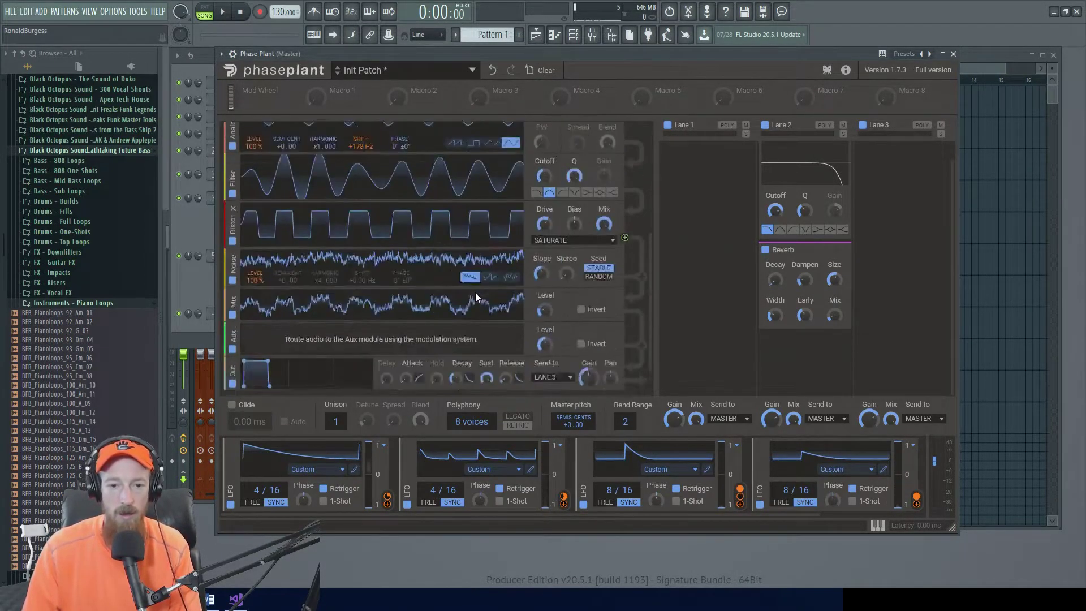
{"action": "scroll", "coordinate": [426, 297], "scroll_direction": "up", "scroll_amount": 5}
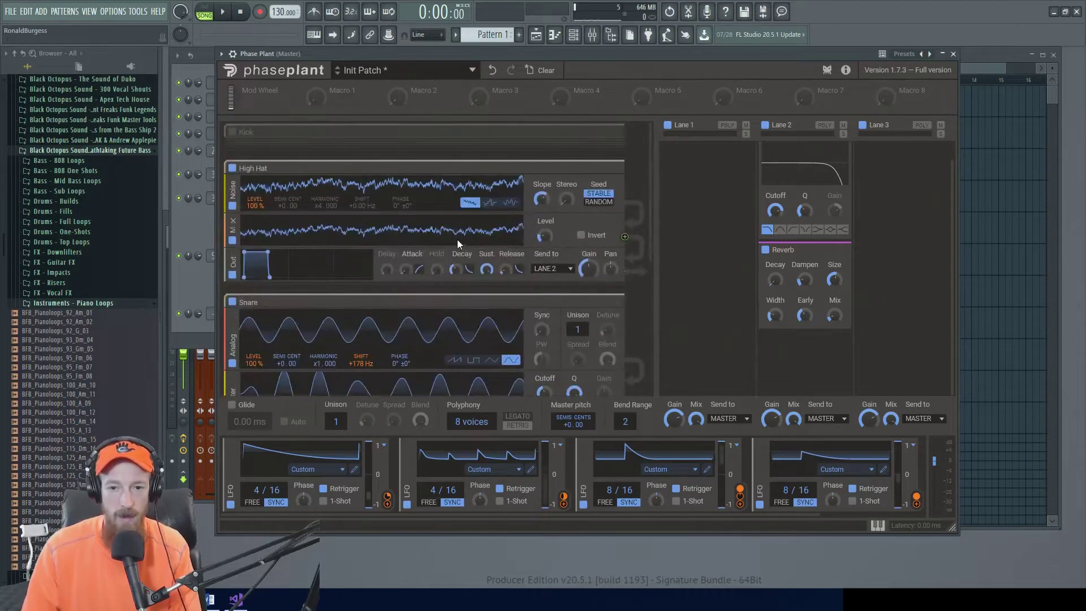
{"action": "left_click", "coordinate": [625, 236]}
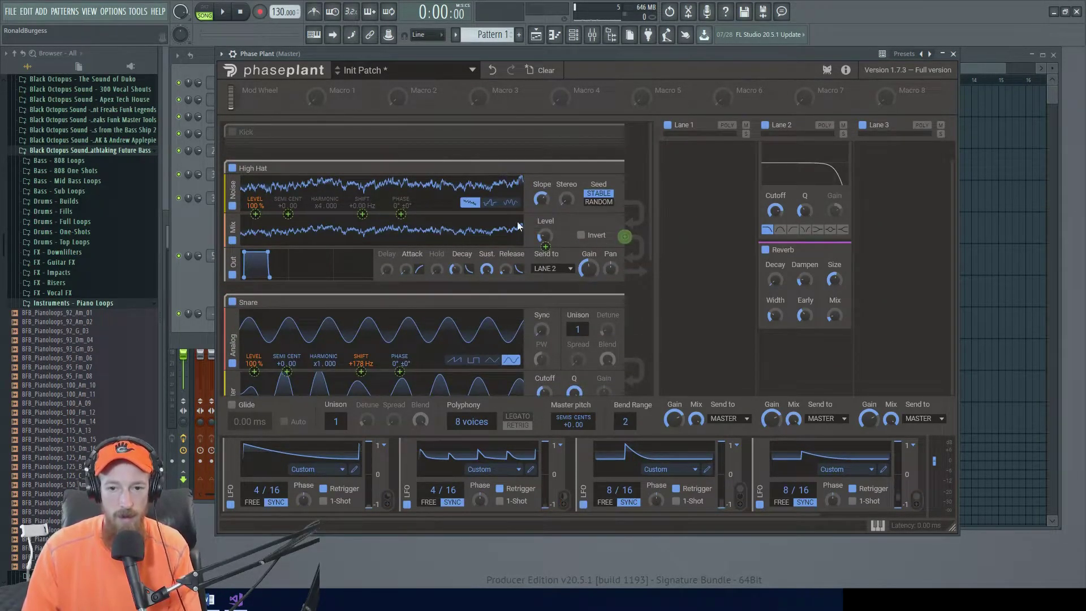
{"action": "scroll", "coordinate": [633, 244], "scroll_direction": "down", "scroll_amount": 1}
{"action": "scroll", "coordinate": [636, 246], "scroll_direction": "down", "scroll_amount": 4}
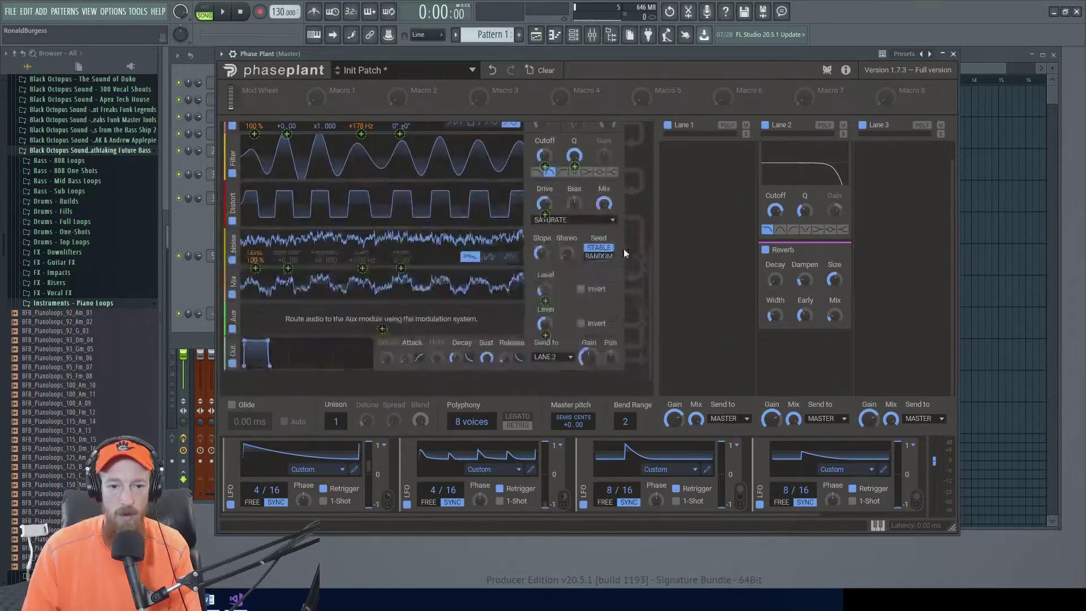
{"action": "left_click", "coordinate": [384, 328]}
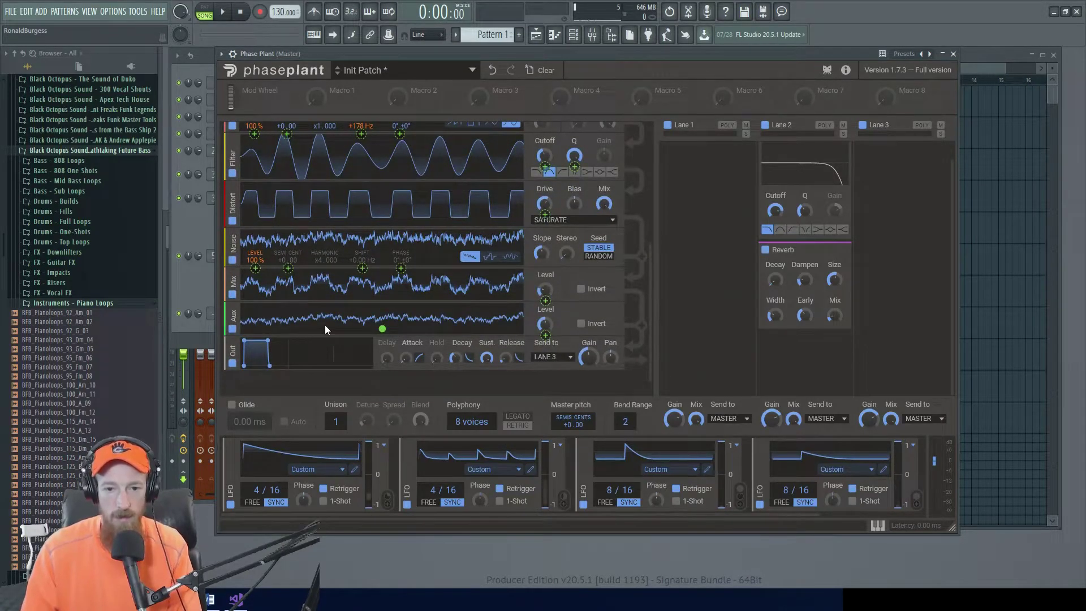
{"action": "left_click", "coordinate": [545, 333]}
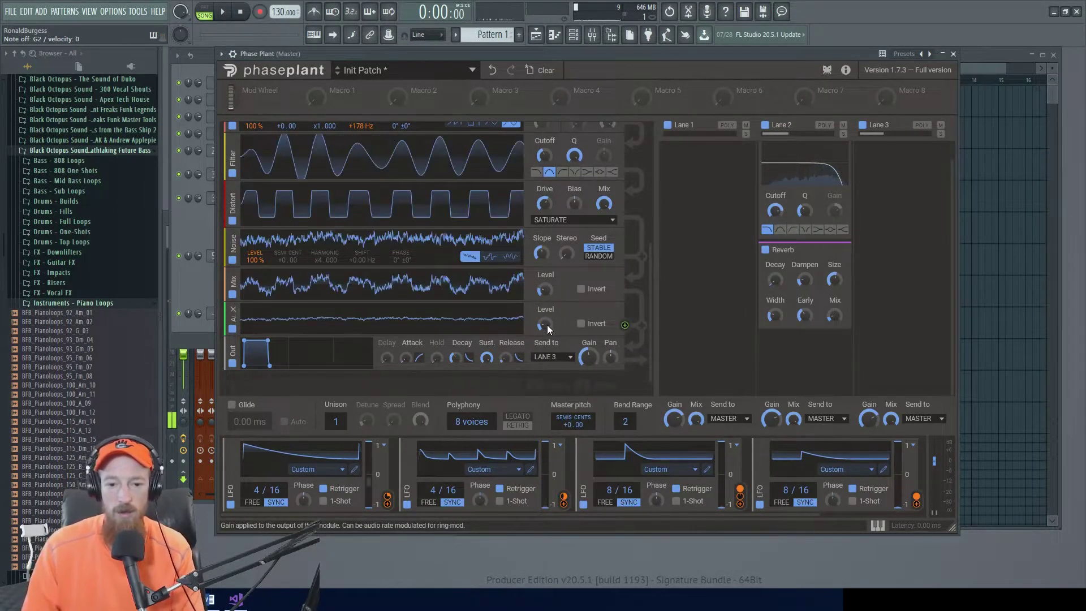
Add a fifth LFO with a sine shape, assign it to the Aux Level, sync it at 4/16, and fine-tune that Level
{"action": "left_click_drag", "start_coordinate": [504, 516], "coordinate": [768, 516]}
{"action": "left_click", "coordinate": [824, 477]}
{"action": "left_click", "coordinate": [849, 467]}
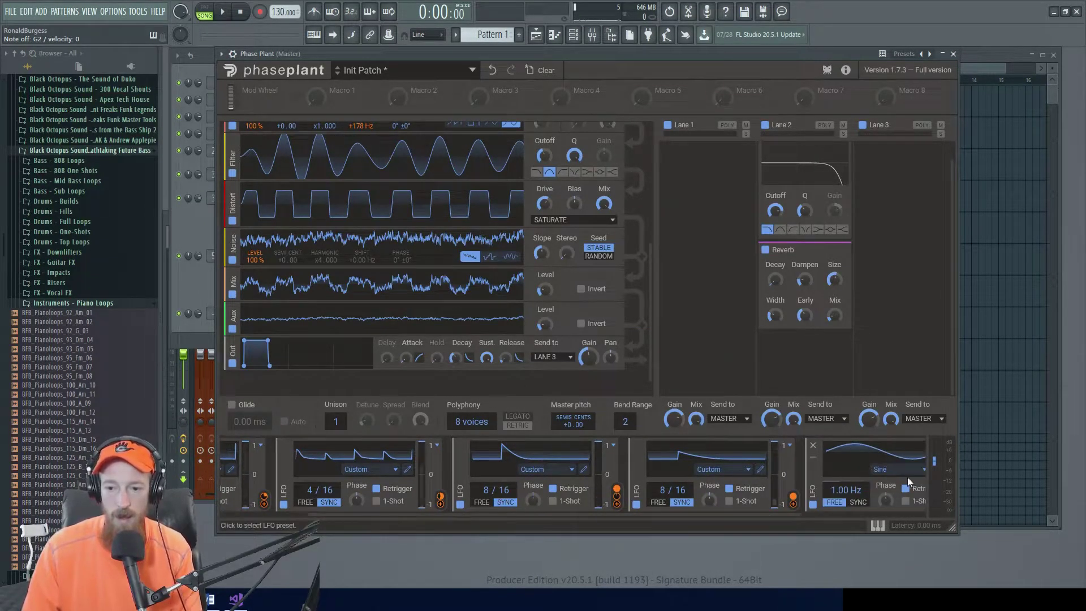
{"action": "scroll", "coordinate": [872, 462], "scroll_direction": "right", "scroll_amount": 2}
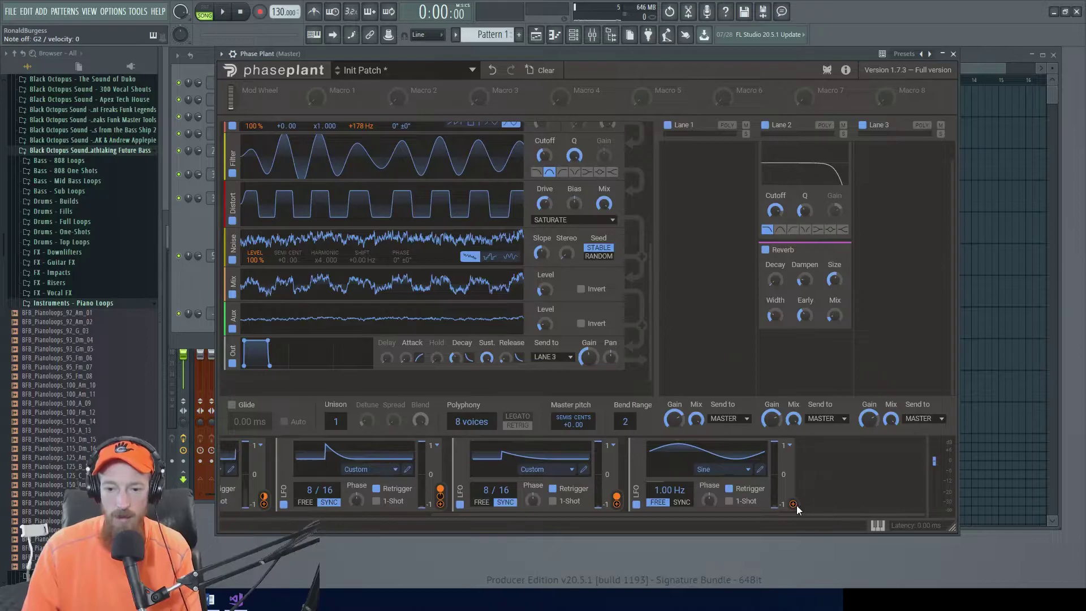
{"action": "left_click_drag", "start_coordinate": [793, 504], "coordinate": [545, 335]}
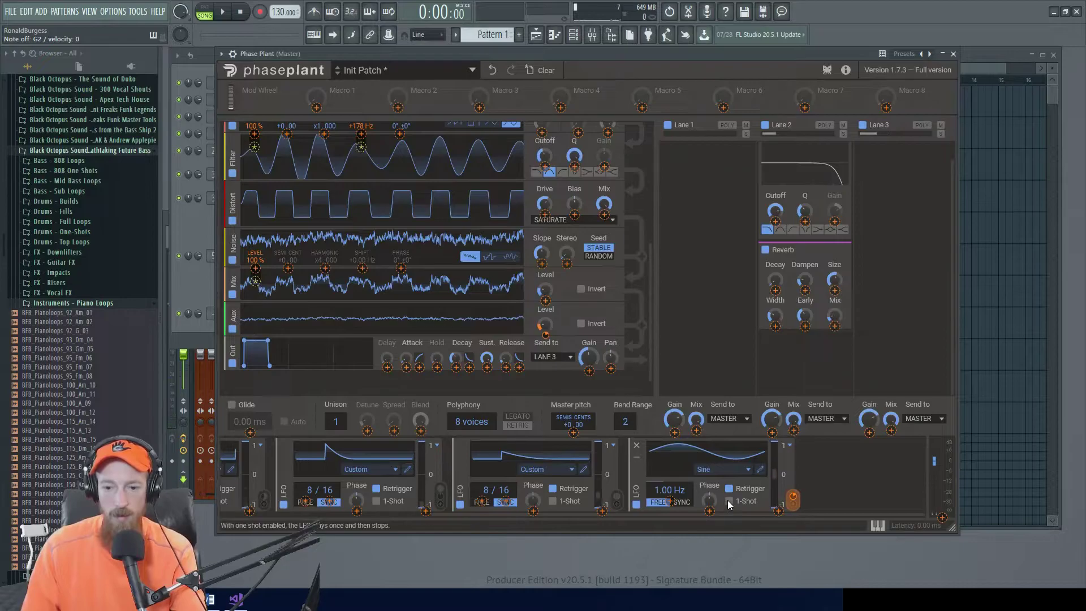
{"action": "left_click", "coordinate": [682, 502]}
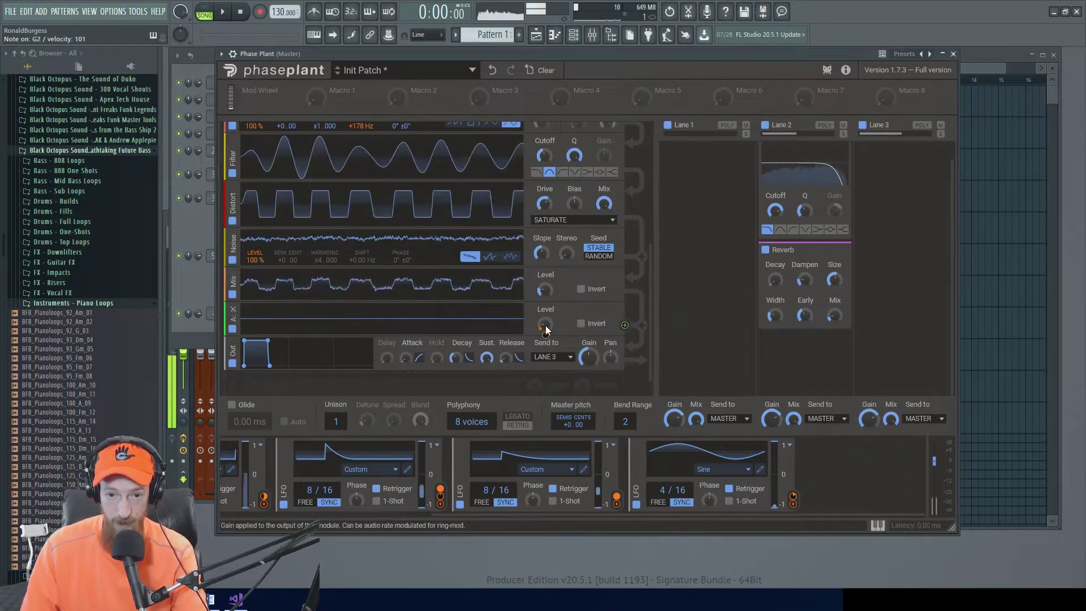
{"action": "mouse_move", "coordinate": [545, 326]}
{"action": "left_mouse_down"}
{"action": "mouse_move", "coordinate": [545, 343]}
{"action": "mouse_move", "coordinate": [545, 320]}
{"action": "left_mouse_up"}
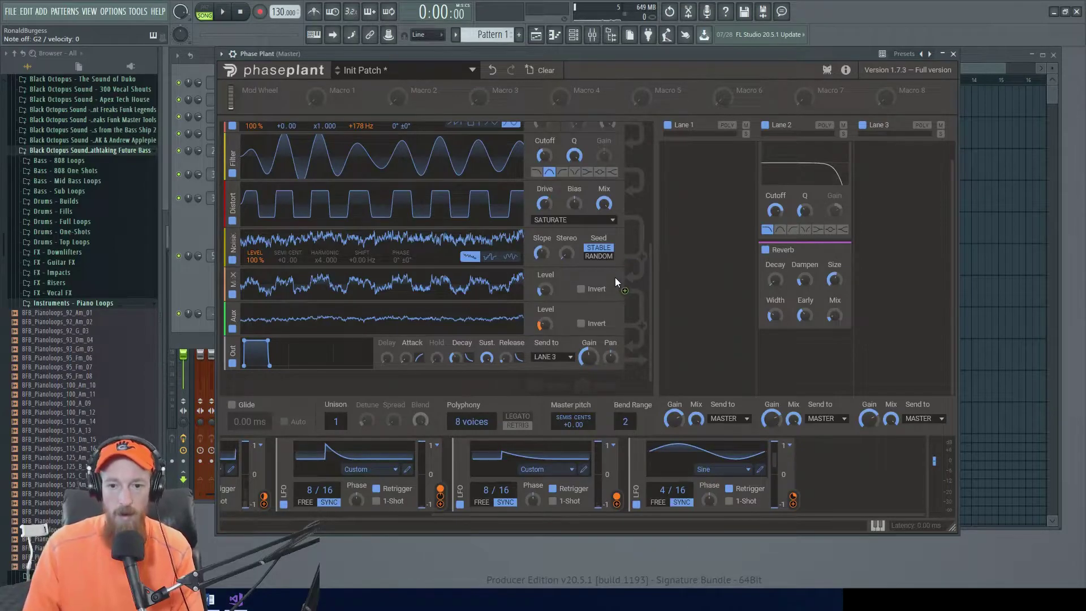
Adjust the third LFO's modulation amount on the Snare Analog generator's Shift
{"action": "left_click_drag", "start_coordinate": [651, 293], "coordinate": [659, 389]}
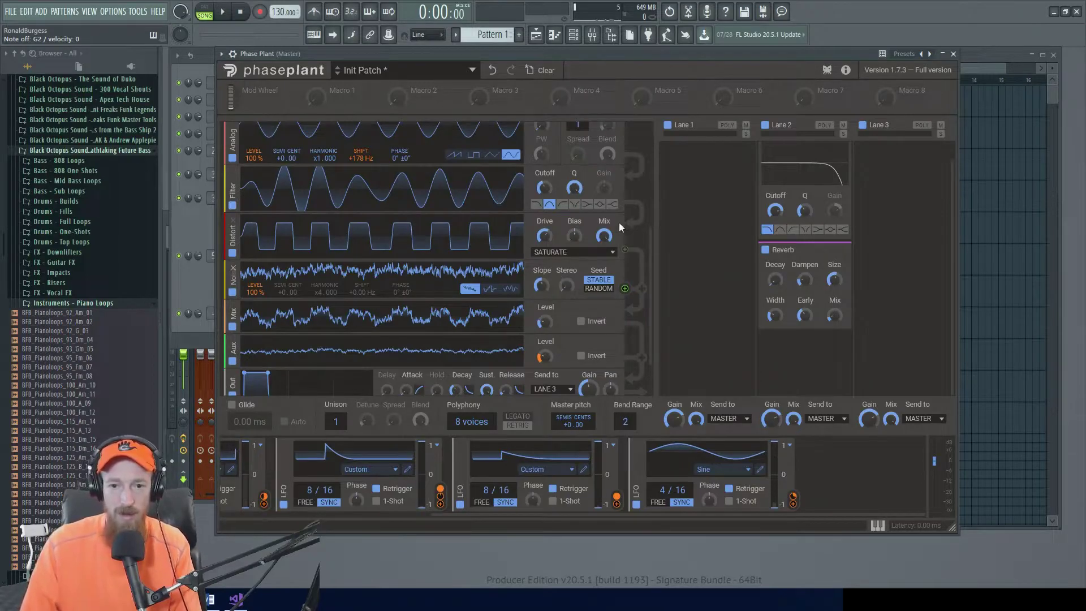
{"action": "scroll", "coordinate": [652, 259], "scroll_direction": "up", "scroll_amount": 3}
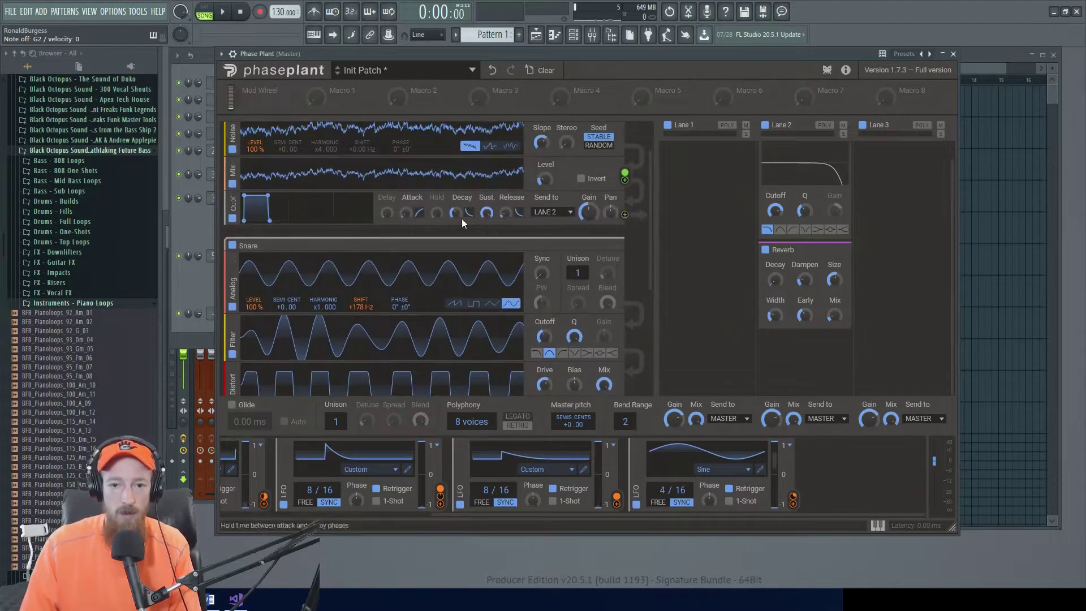
{"action": "scroll", "coordinate": [645, 233], "scroll_direction": "down", "scroll_amount": 3}
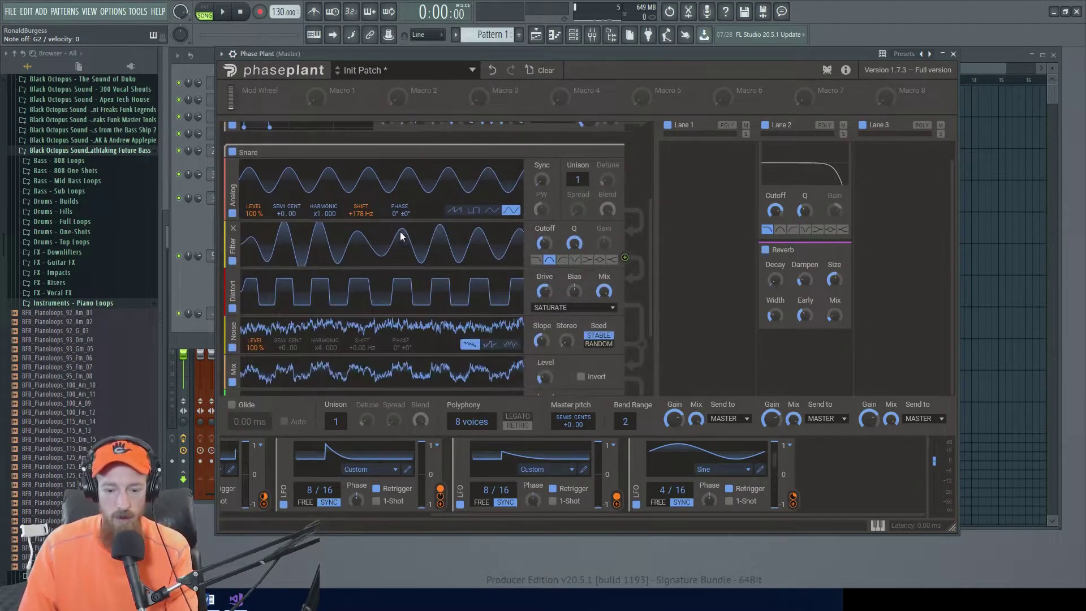
{"action": "mouse_move", "coordinate": [361, 221]}
{"action": "left_click_drag", "start_coordinate": [361, 221], "coordinate": [361, 222]}
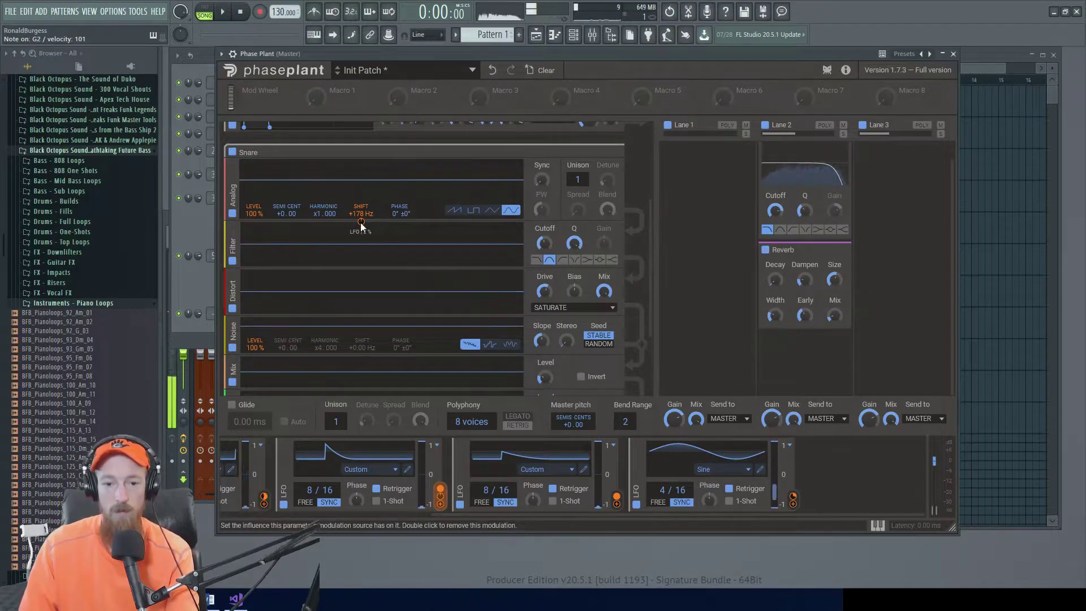
Stretch the decay in the third LFO's curve to end at 10/16 and close the curve editor
{"action": "left_click_drag", "start_coordinate": [616, 515], "coordinate": [475, 509]}
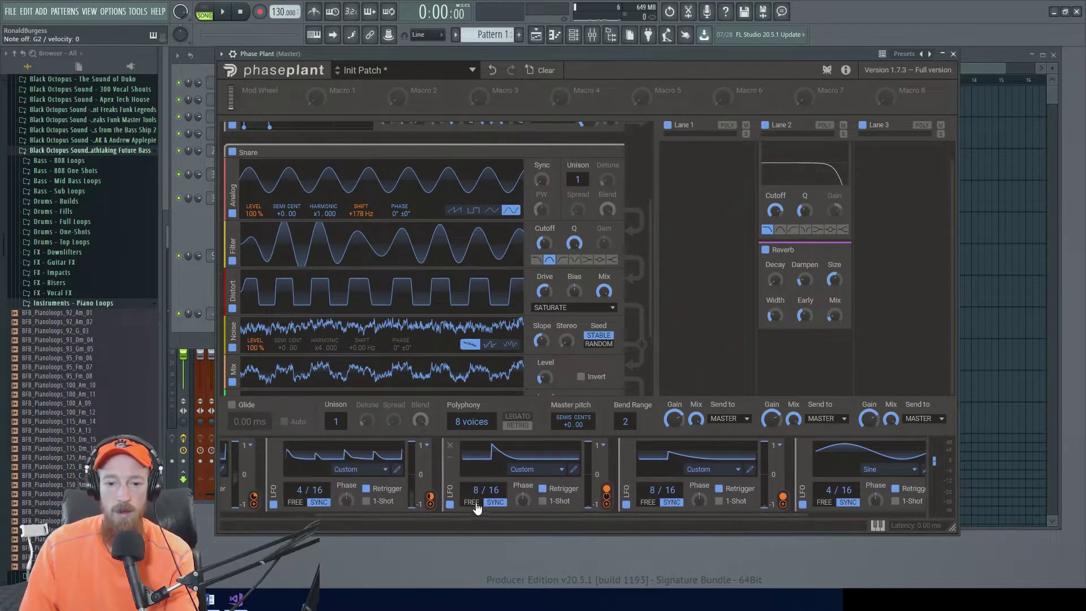
{"action": "left_click", "coordinate": [572, 470]}
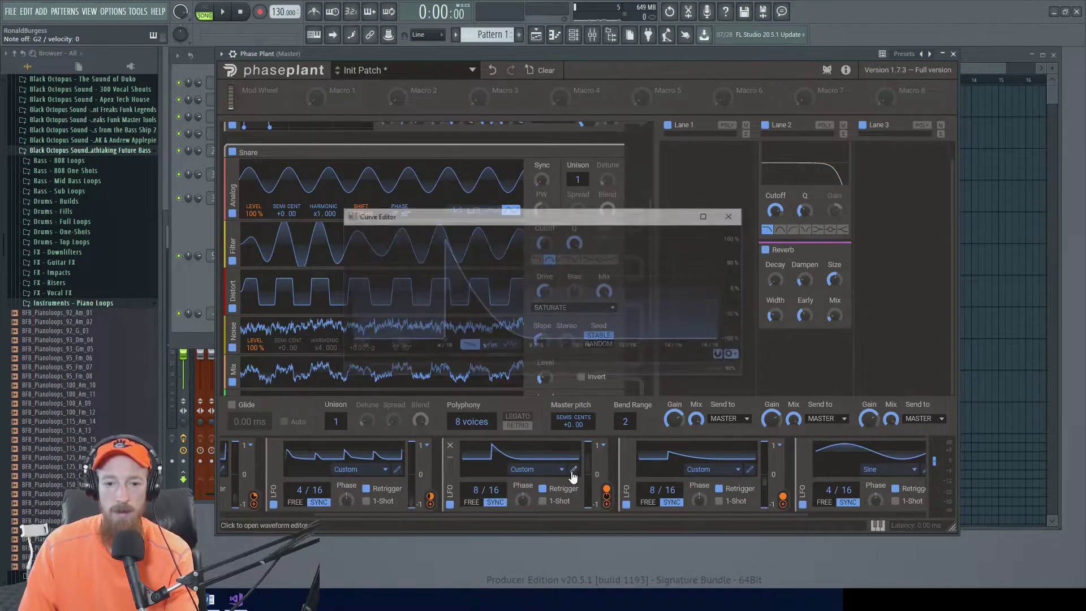
{"action": "left_click_drag", "start_coordinate": [537, 342], "coordinate": [571, 341]}
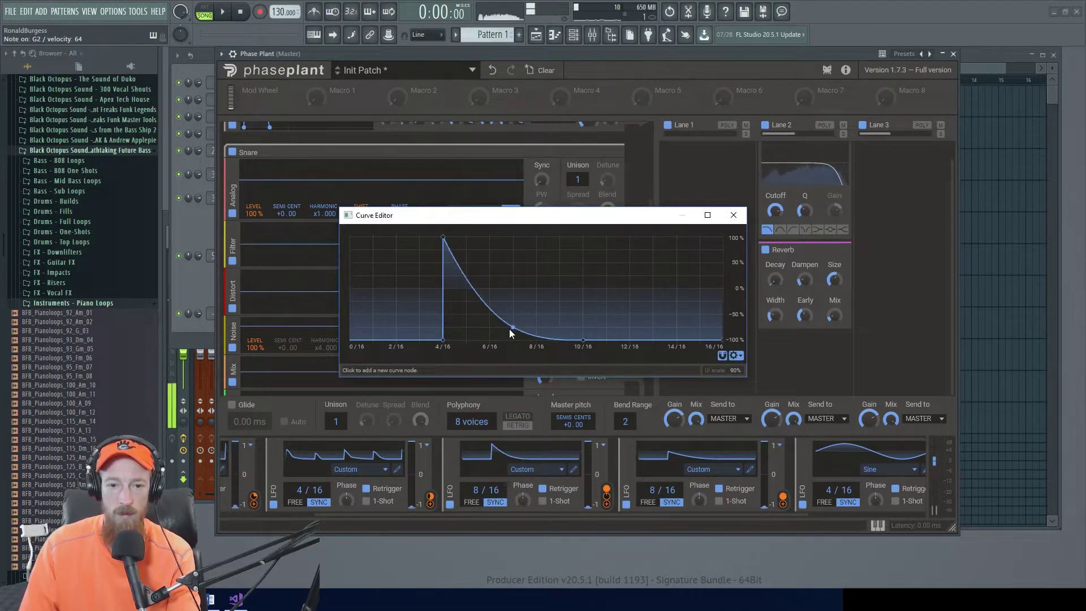
{"action": "left_click", "coordinate": [734, 214]}
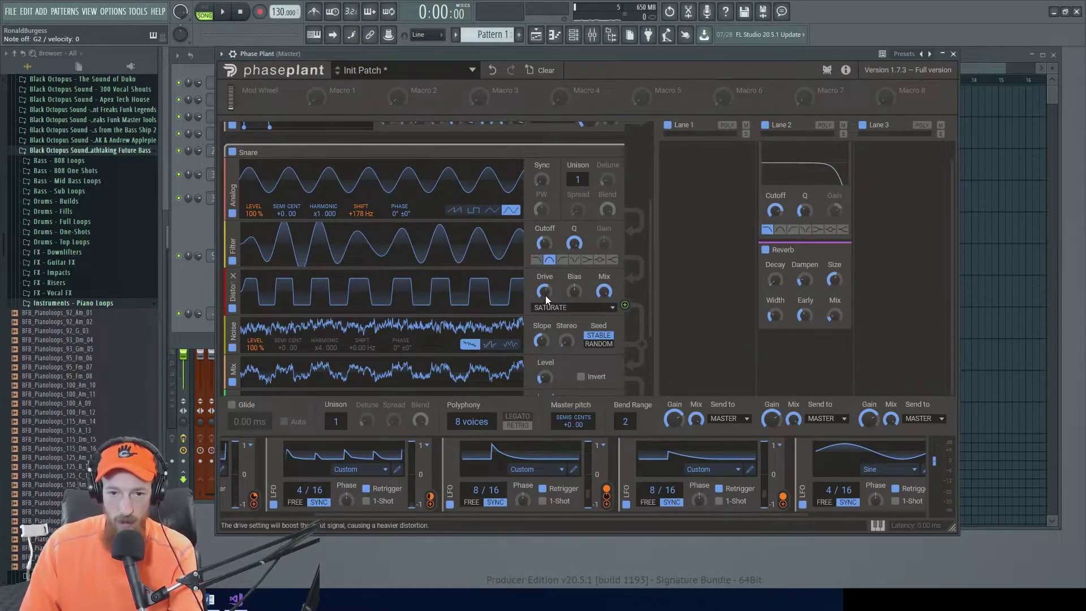
Lower the Drive of the Snare's Distortion slightly and raise the Level of its Mix module
{"action": "left_click_drag", "start_coordinate": [544, 292], "coordinate": [544, 296]}
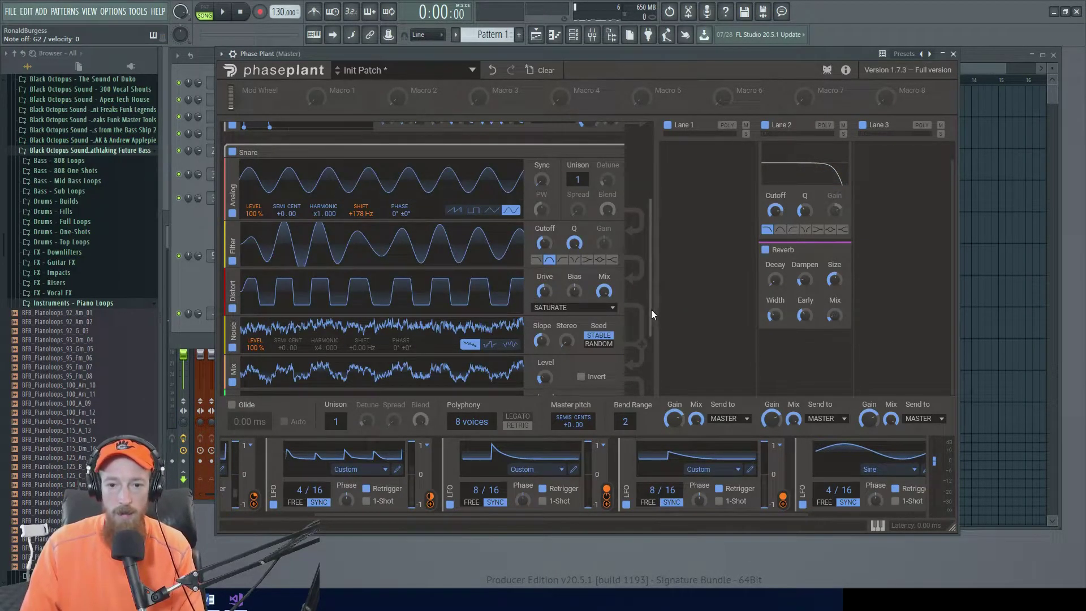
{"action": "left_click_drag", "start_coordinate": [652, 311], "coordinate": [648, 332]}
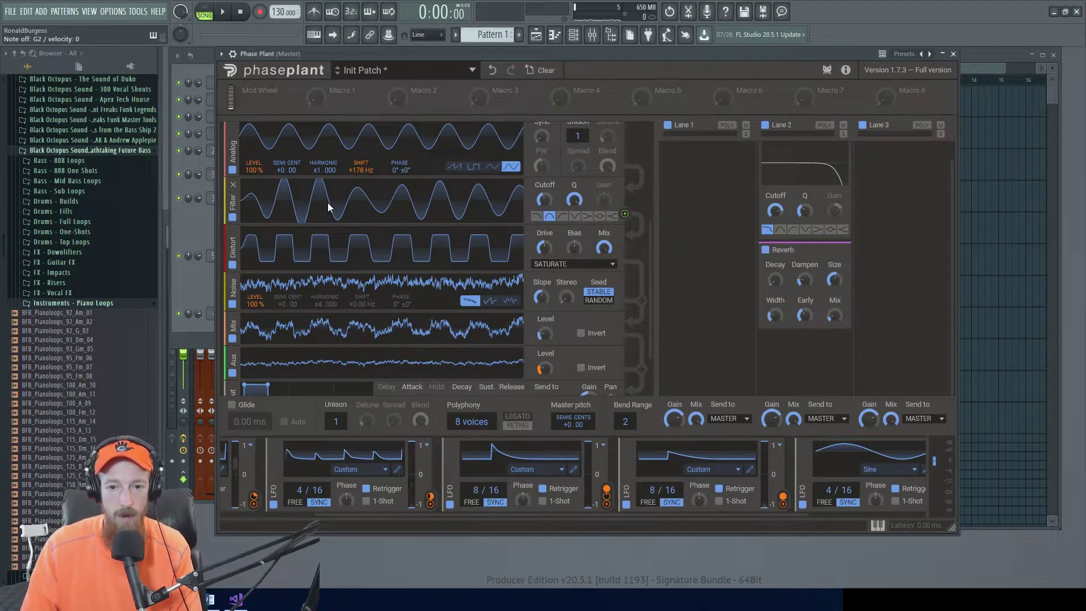
{"action": "left_click", "coordinate": [546, 335]}
{"action": "left_click_drag", "start_coordinate": [546, 334], "coordinate": [547, 335]}
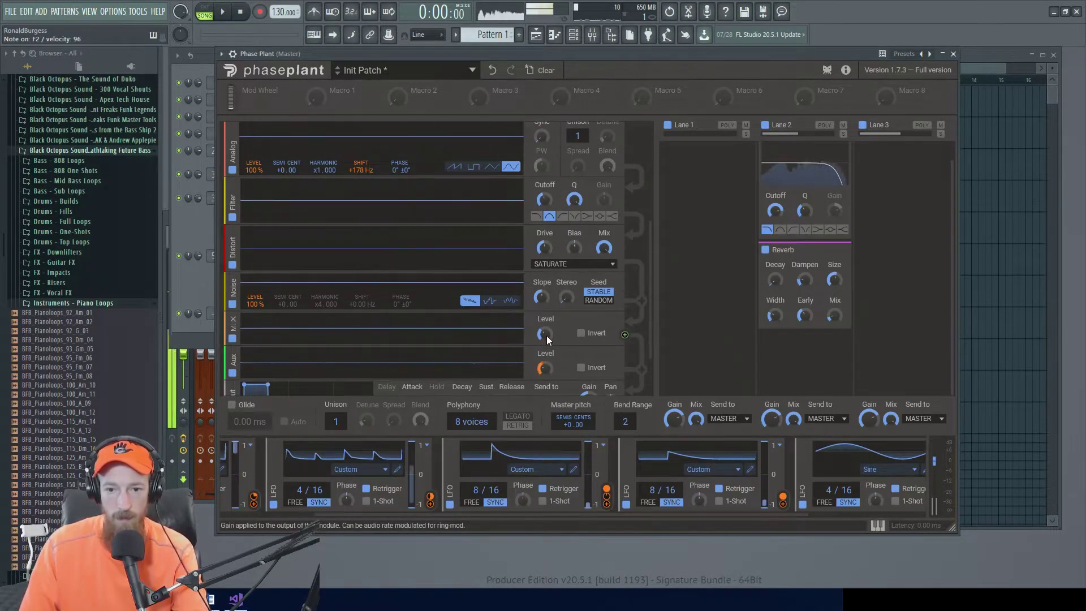
{"action": "scroll", "coordinate": [649, 328], "scroll_direction": "down", "scroll_amount": 1}
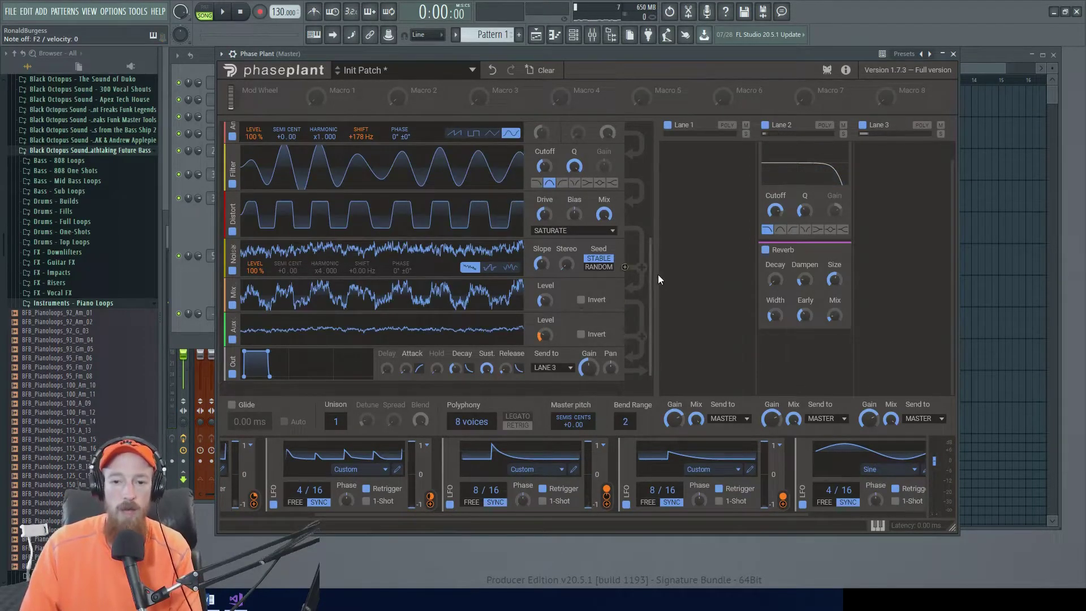
Open the curve of the second LFO, which shapes the High Hat, and change the grid's X-axis divisions
{"action": "left_click_drag", "start_coordinate": [653, 279], "coordinate": [652, 188]}
{"action": "left_click", "coordinate": [486, 260]}
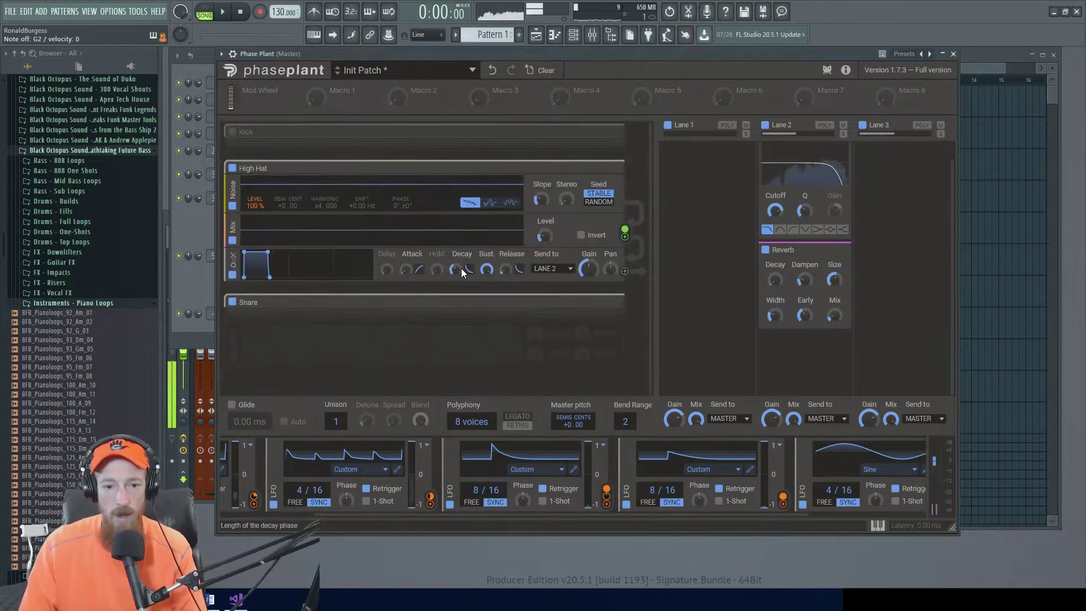
{"action": "left_click", "coordinate": [397, 469]}
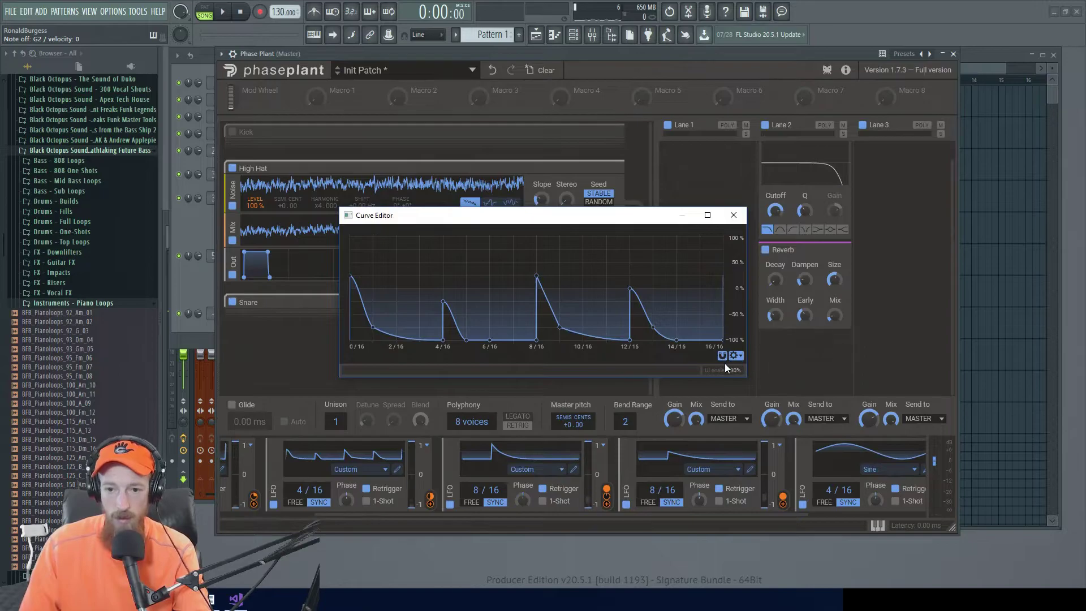
{"action": "left_click", "coordinate": [737, 356]}
{"action": "left_click_drag", "start_coordinate": [701, 368], "coordinate": [701, 341]}
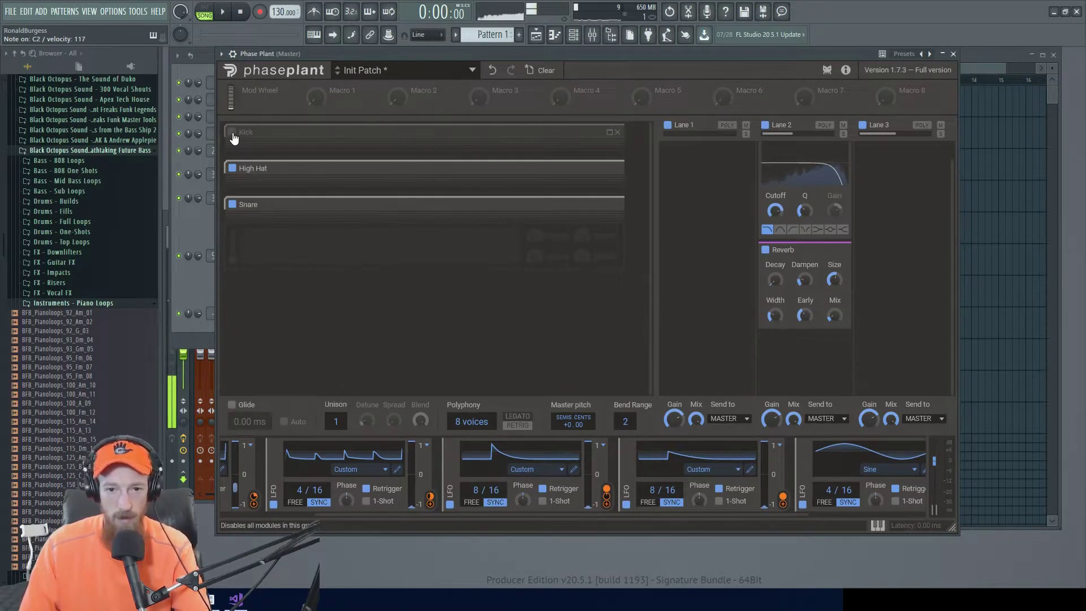
Turn the Kick group back on and lower the Snare Analog generator's Shift to +168 Hz
{"action": "left_click", "coordinate": [232, 134]}
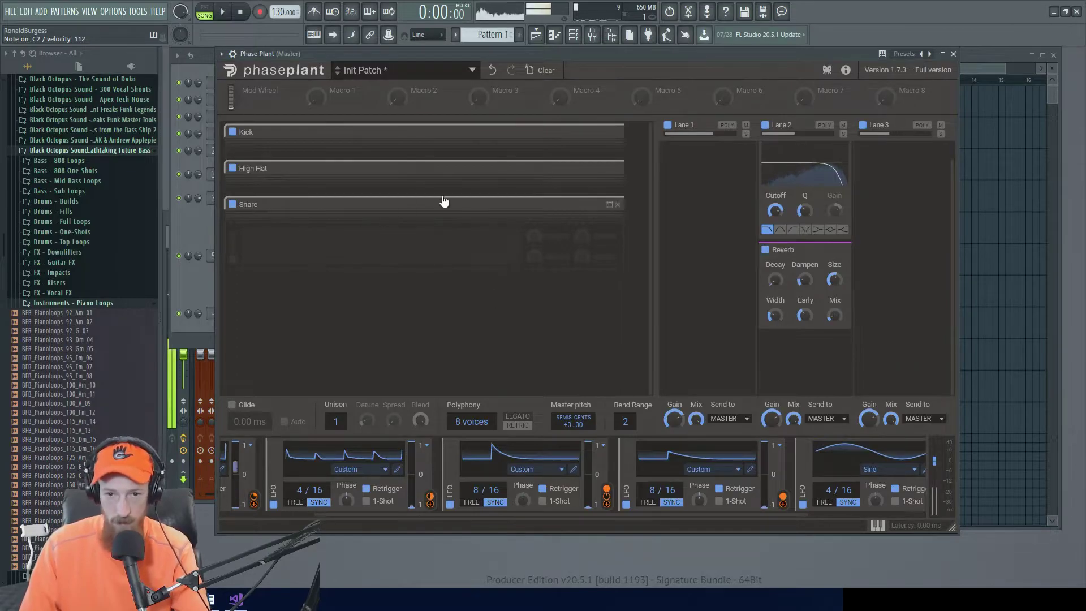
{"action": "left_click", "coordinate": [609, 205]}
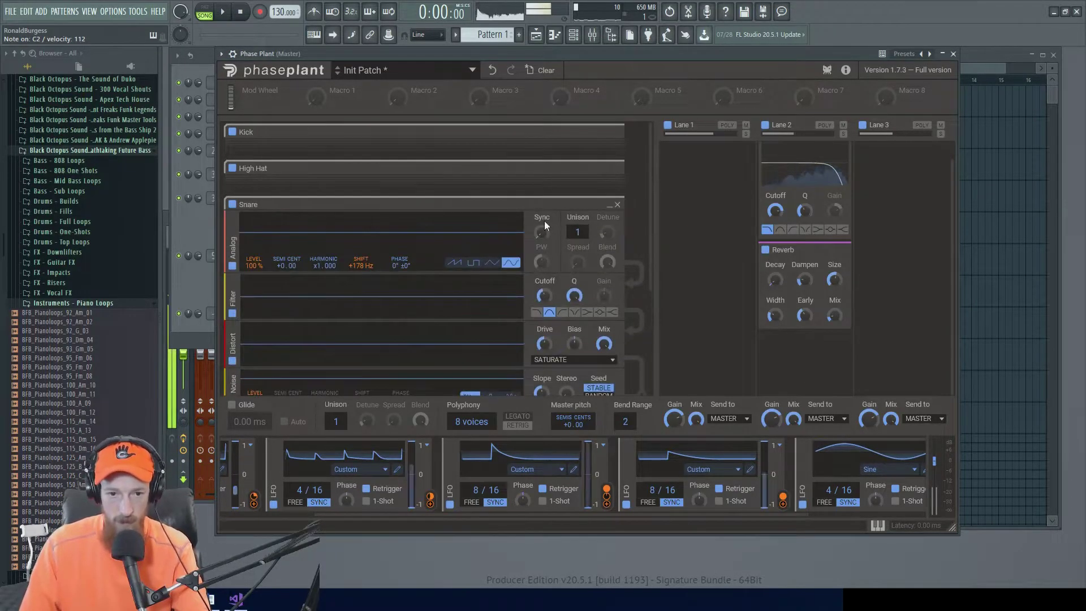
{"action": "left_click_drag", "start_coordinate": [650, 235], "coordinate": [642, 277]}
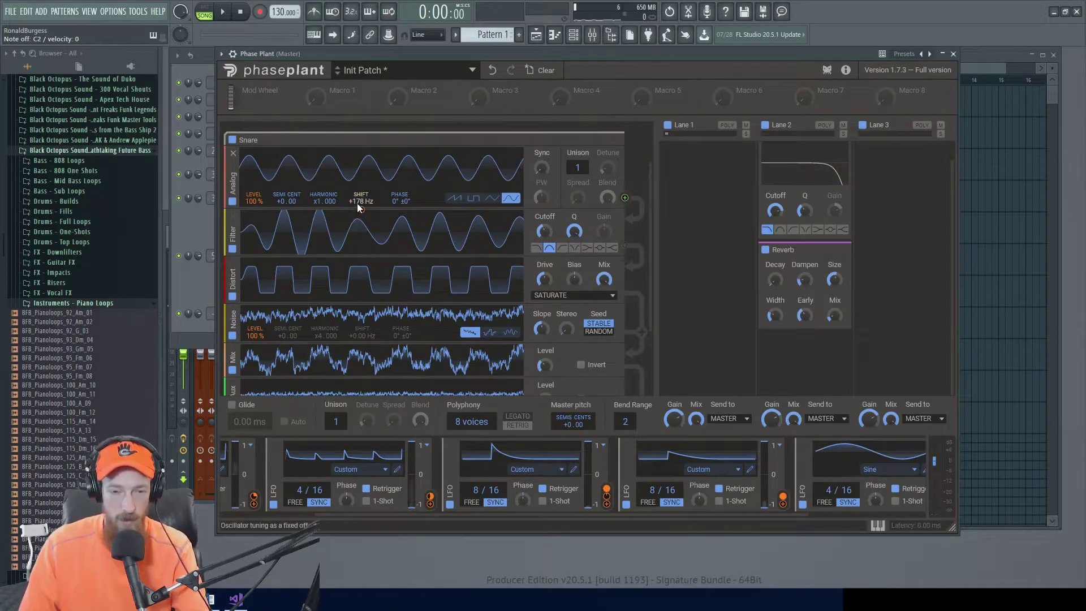
{"action": "left_click_drag", "start_coordinate": [357, 202], "coordinate": [357, 212]}
{"action": "left_click", "coordinate": [407, 247]}
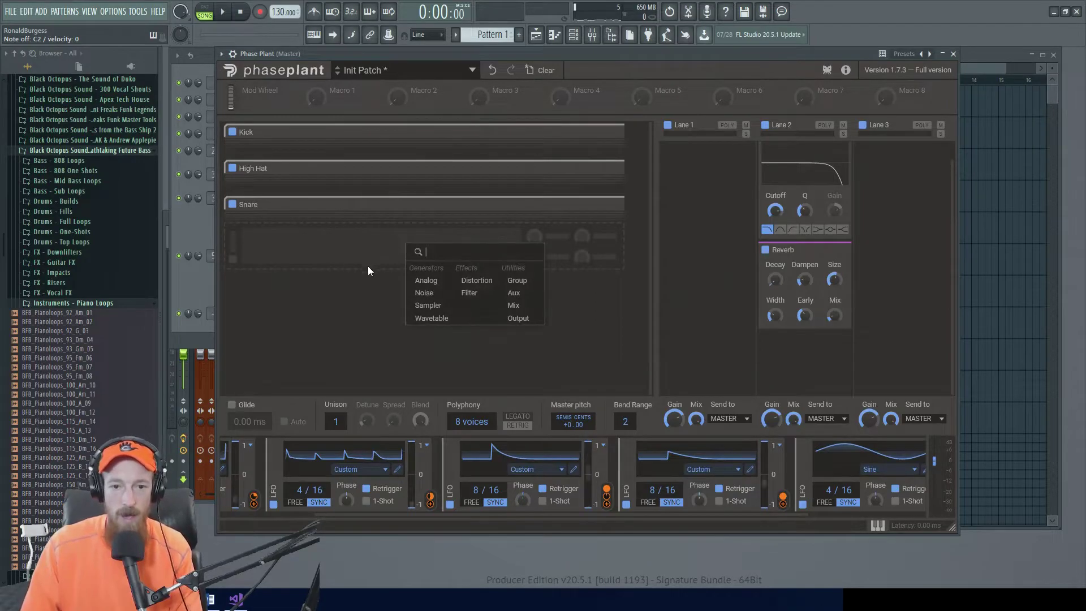
{"action": "left_click", "coordinate": [425, 281]}
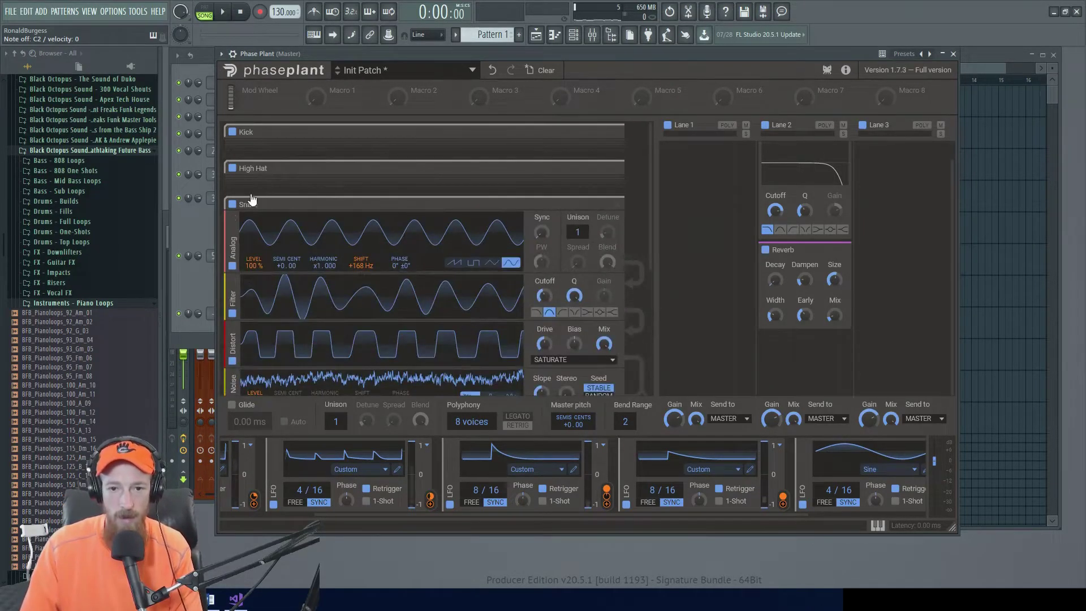
{"action": "mouse_move", "coordinate": [627, 329]}
{"action": "left_click_drag", "start_coordinate": [648, 244], "coordinate": [648, 399]}
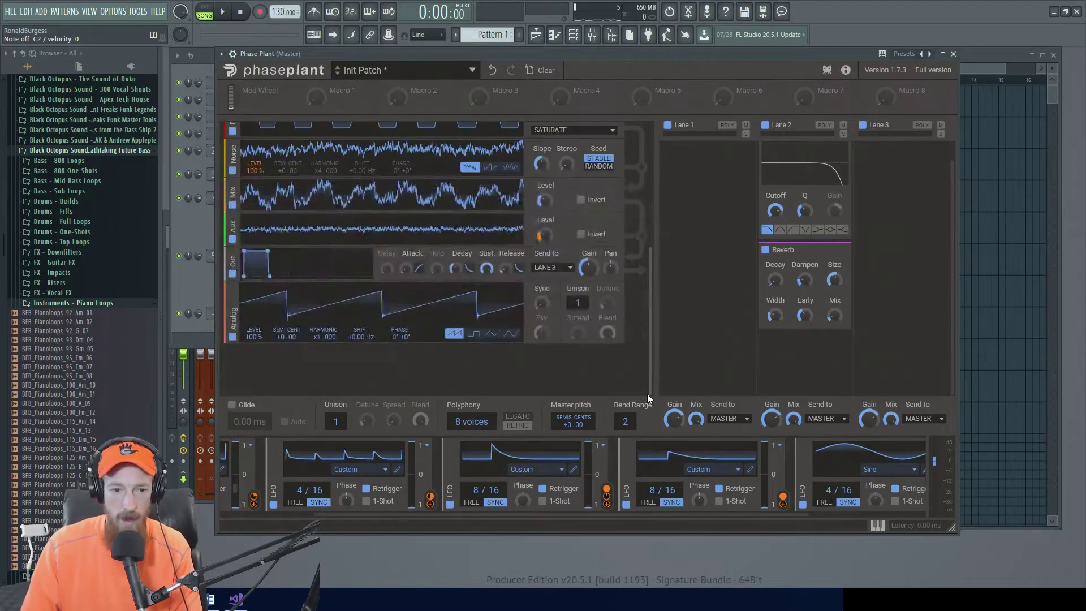
{"action": "left_click", "coordinate": [235, 291]}
{"action": "scroll", "coordinate": [652, 239], "scroll_direction": "up", "scroll_amount": 5}
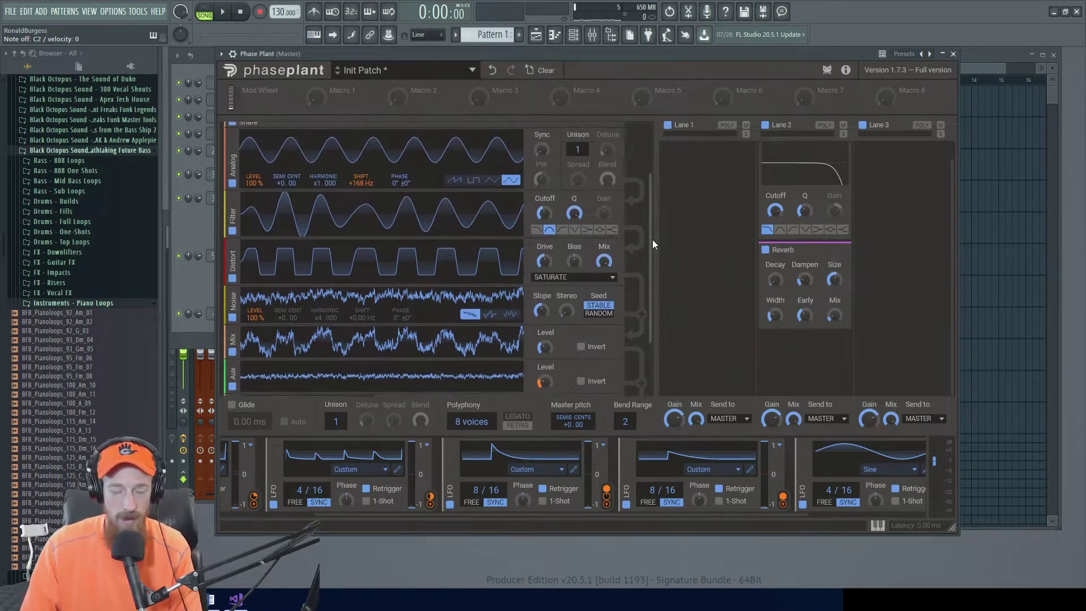
{"action": "left_click_drag", "start_coordinate": [566, 122], "coordinate": [573, 170]}
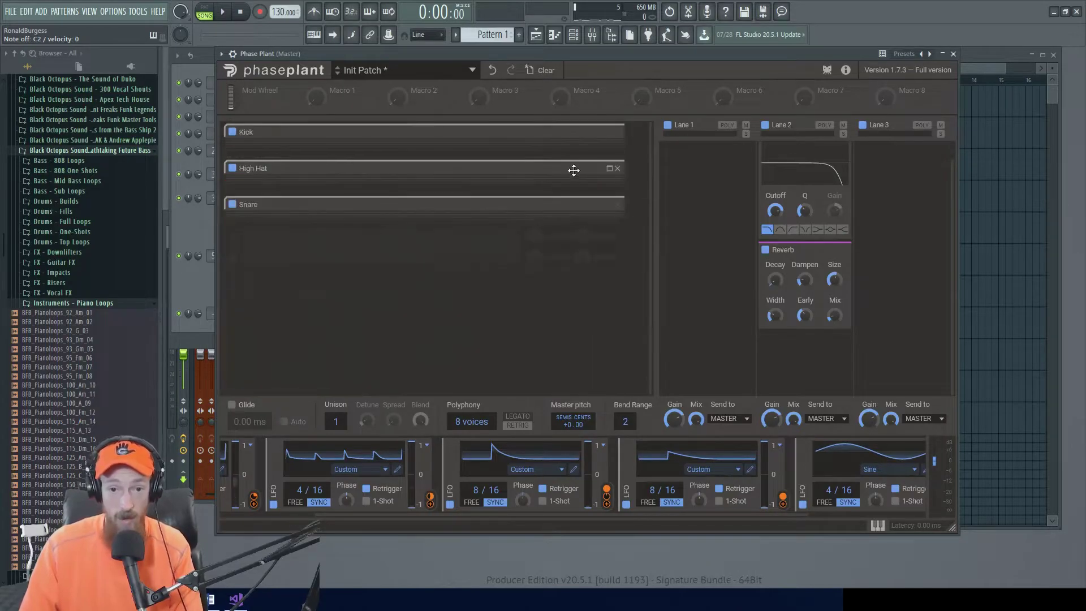
Add a new group named Bass below the Snare group and put an Analog generator in it
{"action": "left_click", "coordinate": [400, 246]}
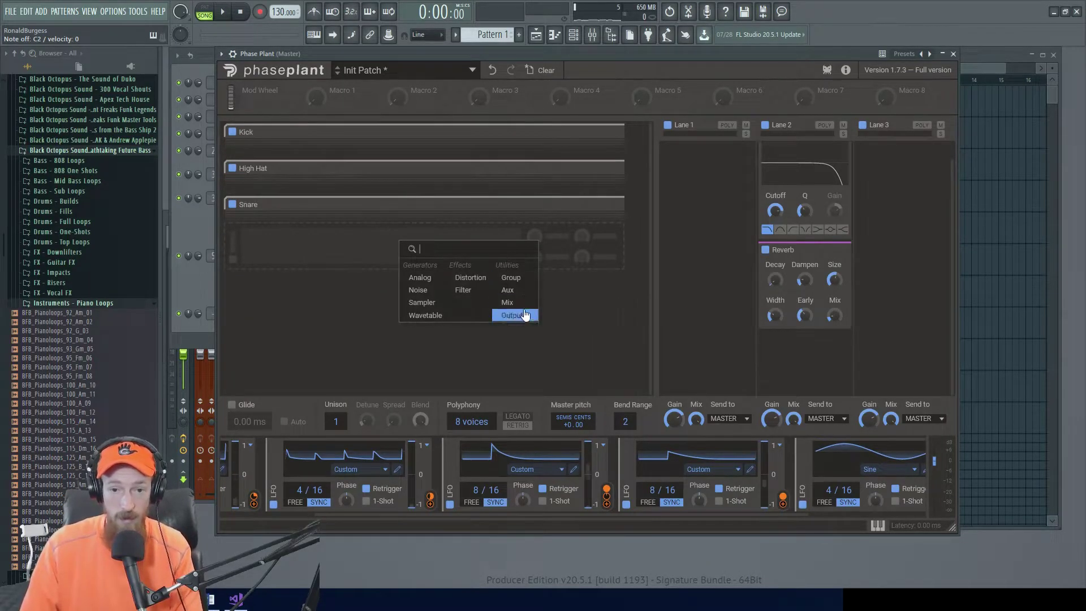
{"action": "left_click", "coordinate": [511, 278]}
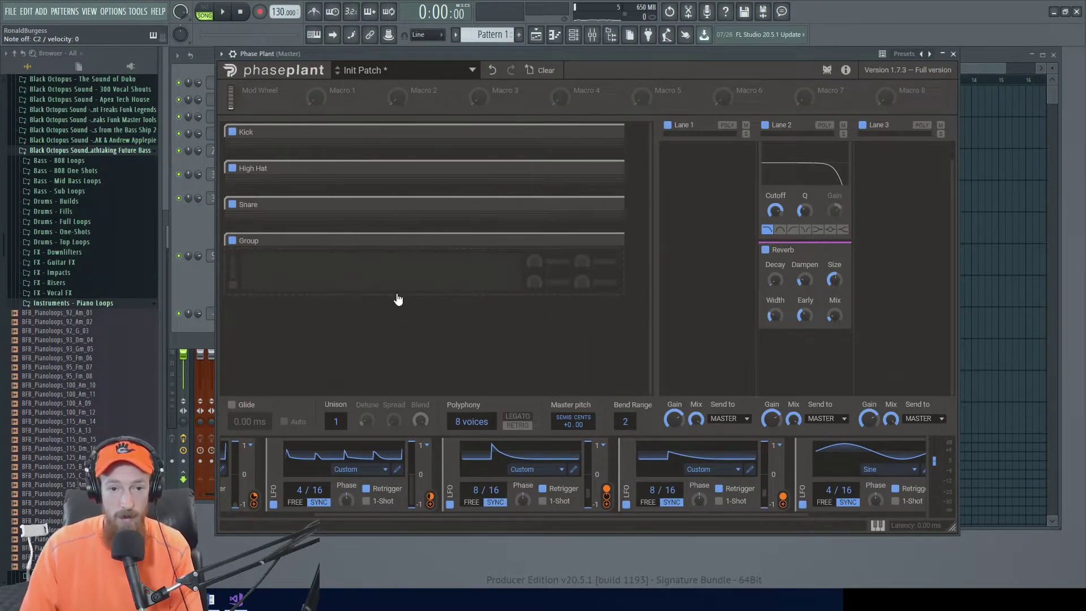
{"action": "left_click", "coordinate": [317, 260]}
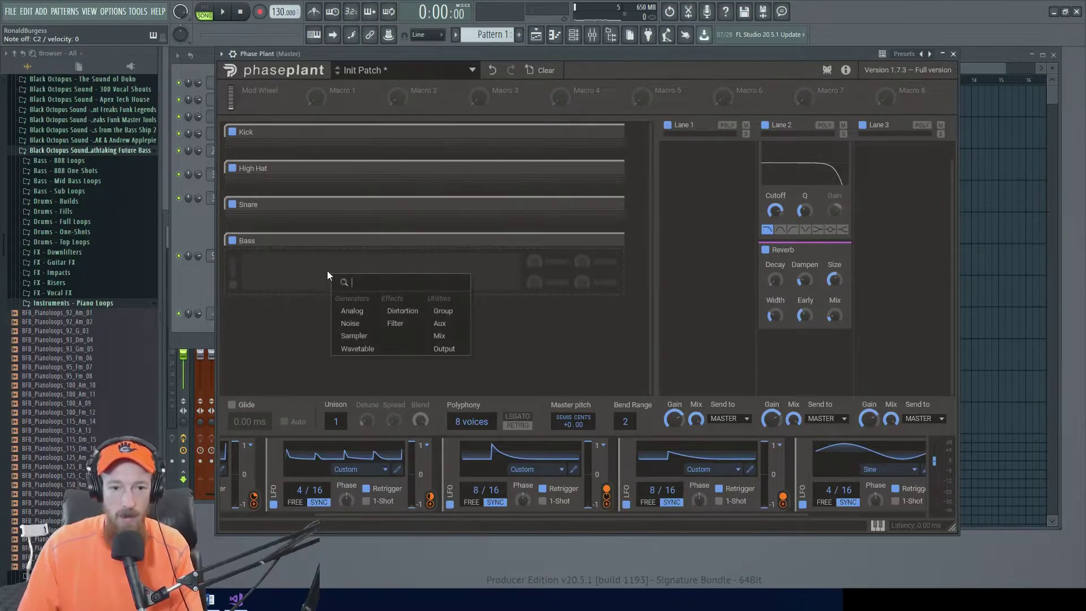
{"action": "left_click", "coordinate": [355, 309]}
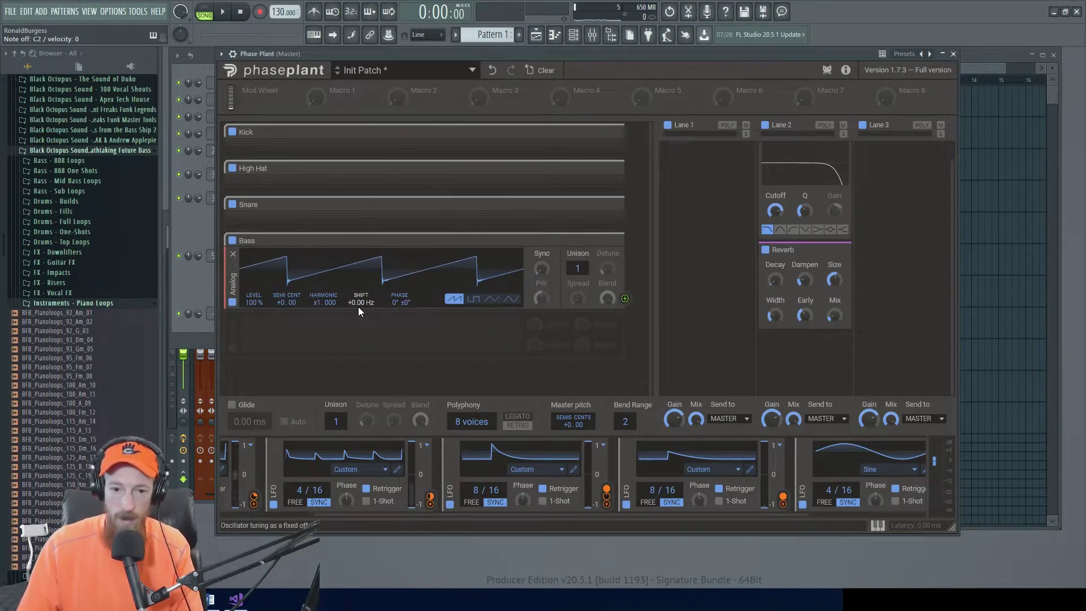
Add a sixth LFO after the existing ones and minimize the other five LFOs
{"action": "scroll", "coordinate": [549, 516], "scroll_direction": "right", "scroll_amount": 2}
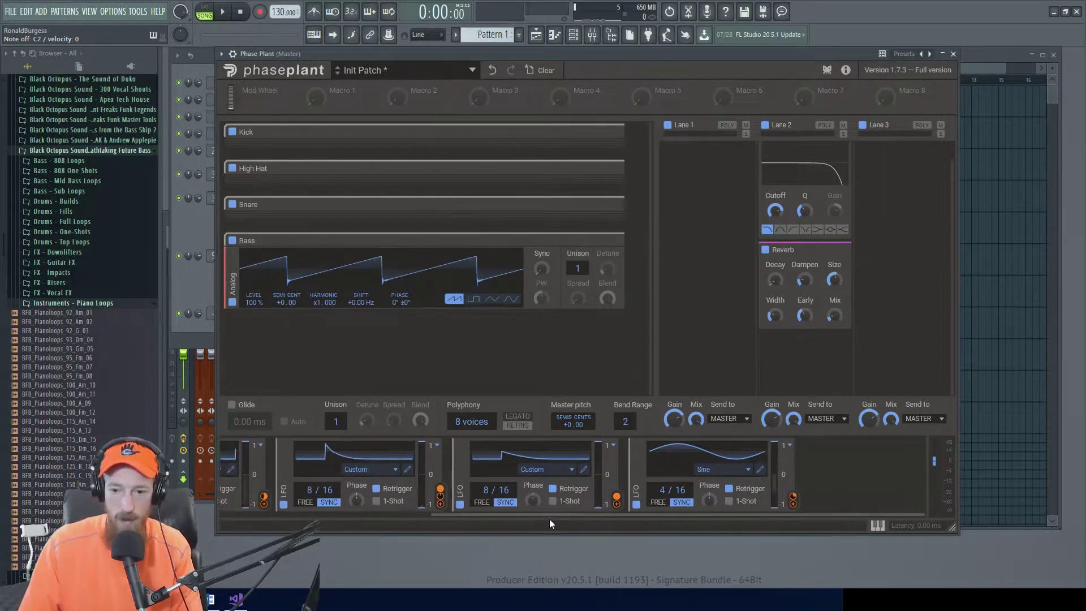
{"action": "left_click", "coordinate": [837, 502]}
{"action": "left_click", "coordinate": [889, 482]}
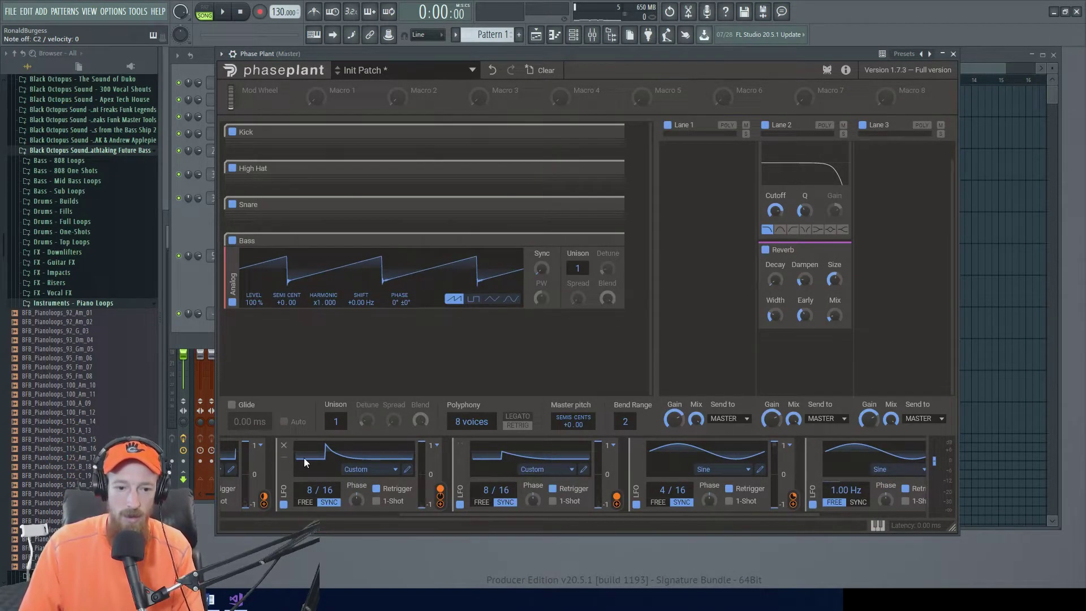
{"action": "left_click", "coordinate": [284, 456]}
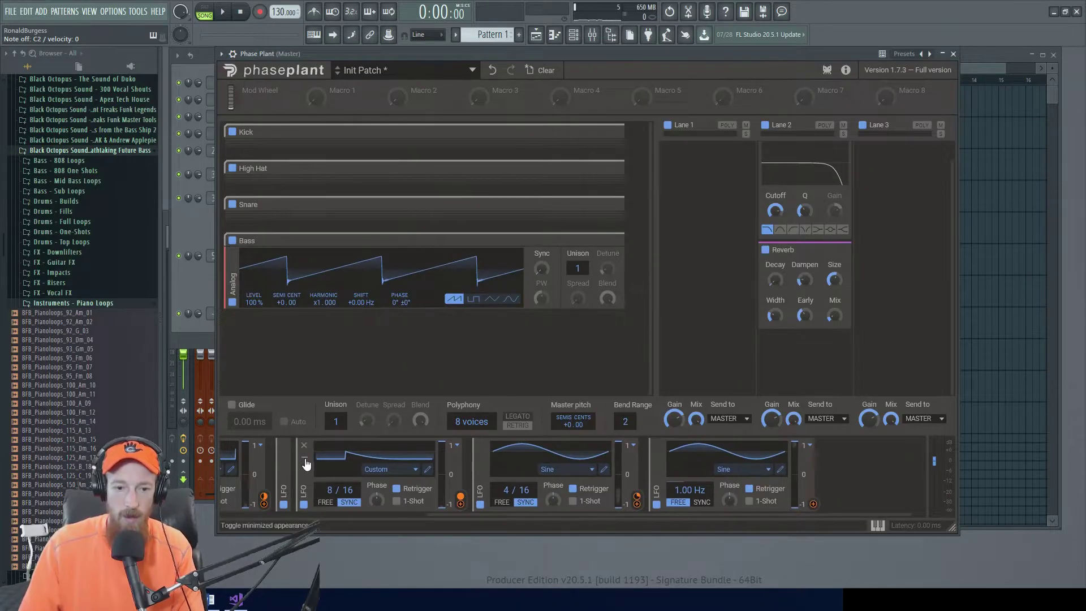
{"action": "left_click", "coordinate": [306, 462]}
{"action": "left_click", "coordinate": [461, 457]}
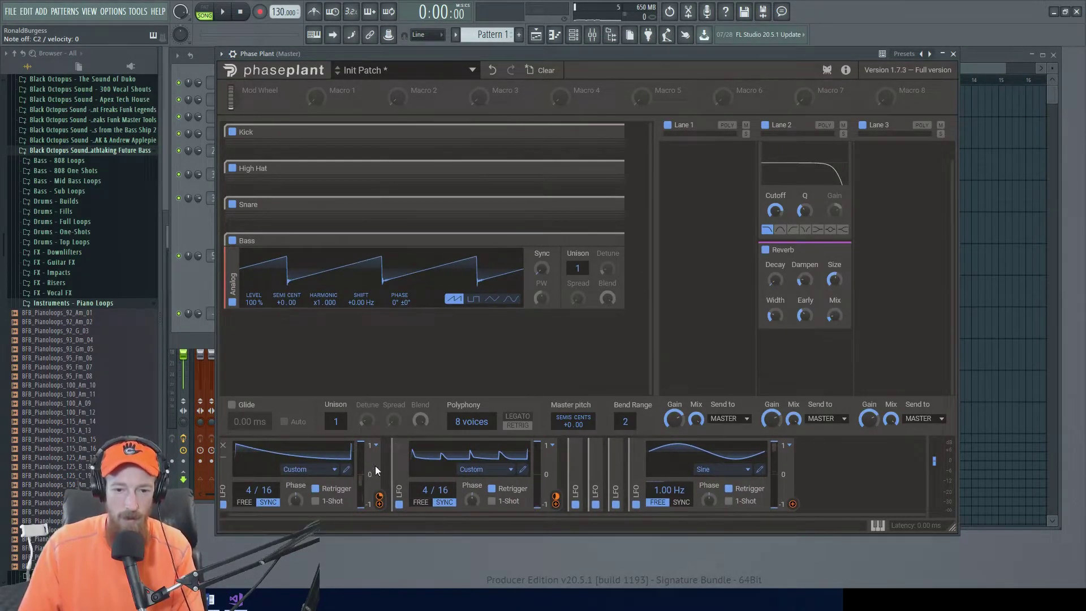
{"action": "left_click", "coordinate": [400, 456]}
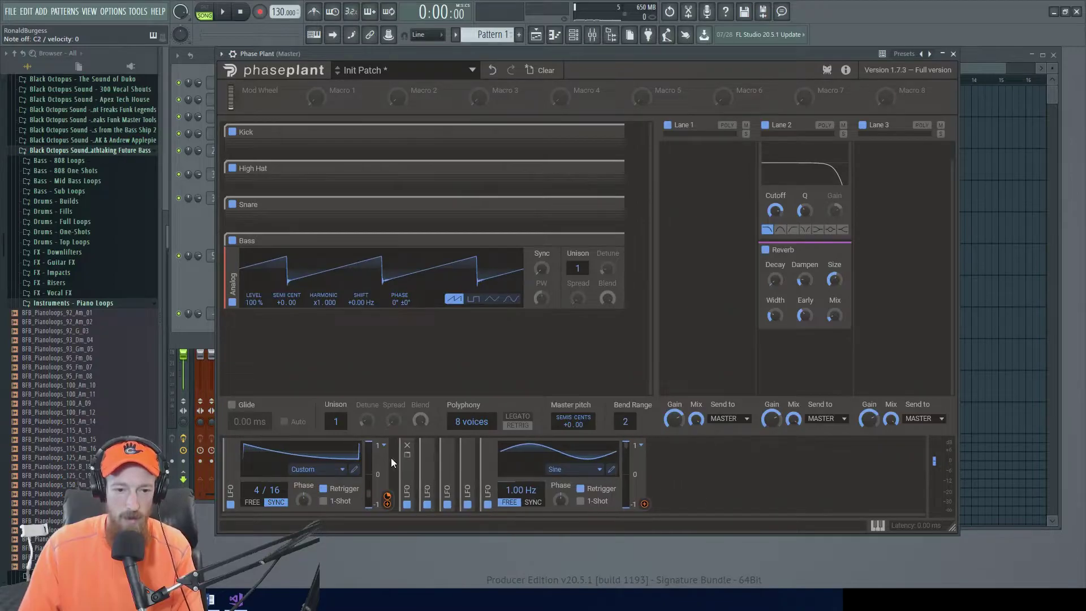
{"action": "left_click", "coordinate": [230, 457]}
Assign the sixth LFO to the Bass Analog's Semi Cent, set its curve grid to 32 X-axis divisions, and sync it at 4/16
{"action": "left_click_drag", "start_coordinate": [488, 503], "coordinate": [286, 310]}
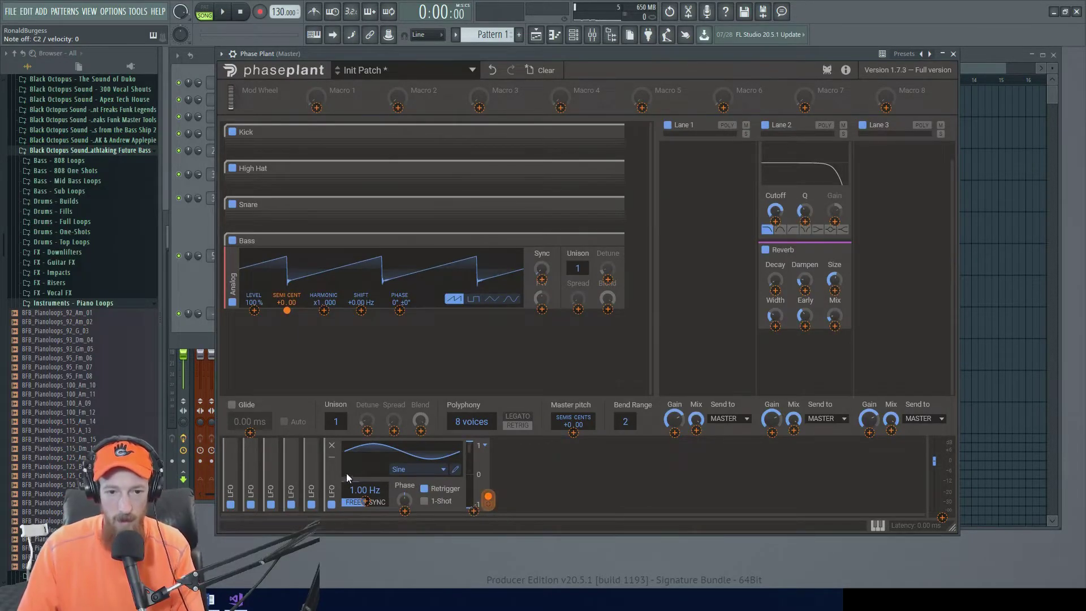
{"action": "left_click", "coordinate": [455, 470]}
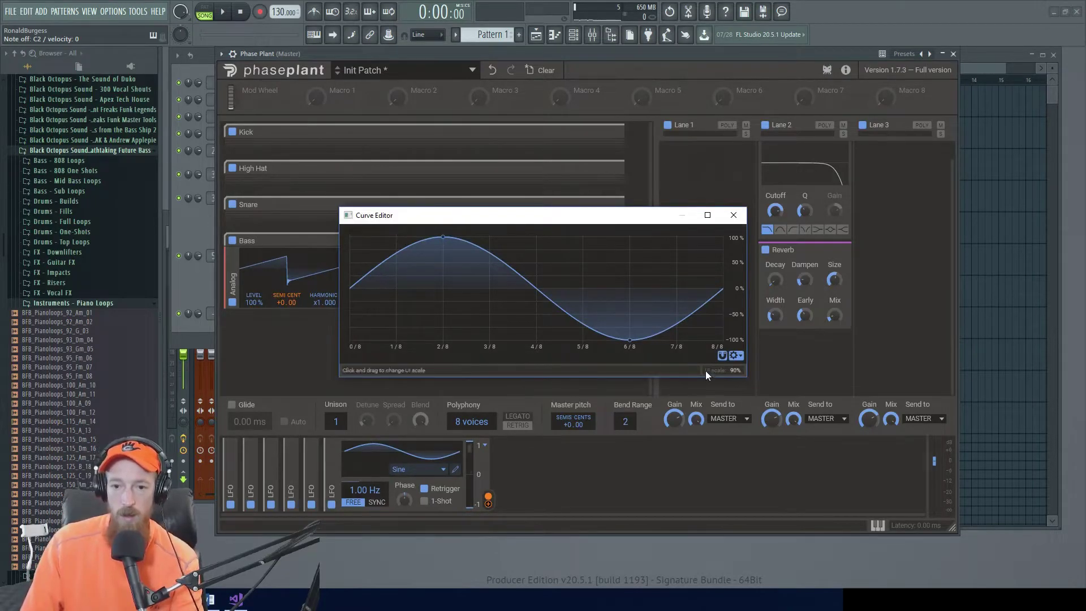
{"action": "left_click", "coordinate": [737, 355]}
{"action": "left_click_drag", "start_coordinate": [692, 369], "coordinate": [692, 334]}
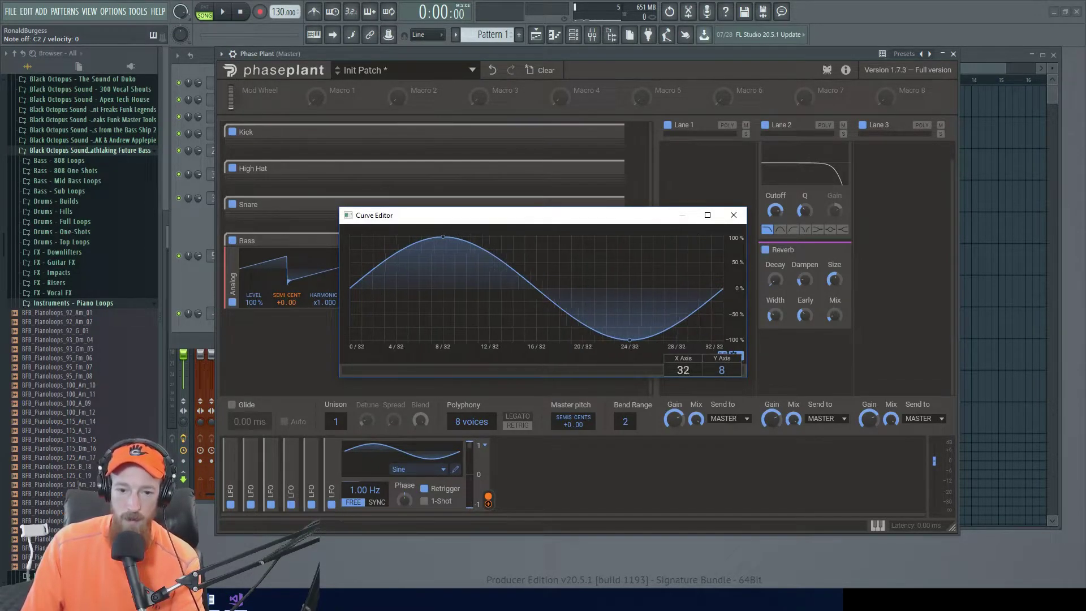
{"action": "left_click", "coordinate": [377, 502]}
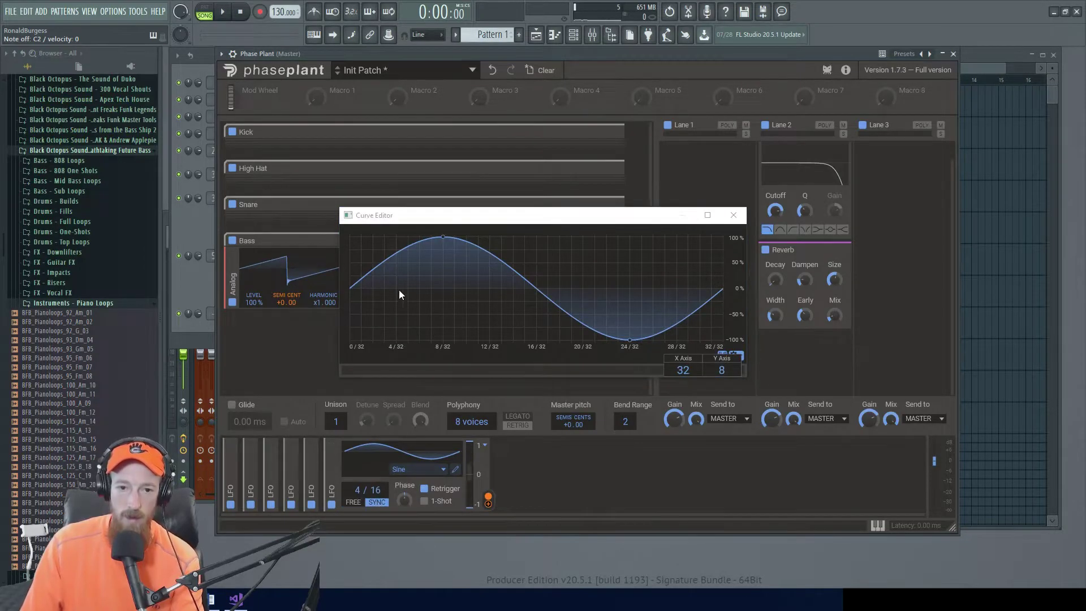
Rework the sixth LFO's curve into pitch steps and remove the raised step between 2/32 and 4/32
{"action": "left_click_drag", "start_coordinate": [441, 235], "coordinate": [338, 289]}
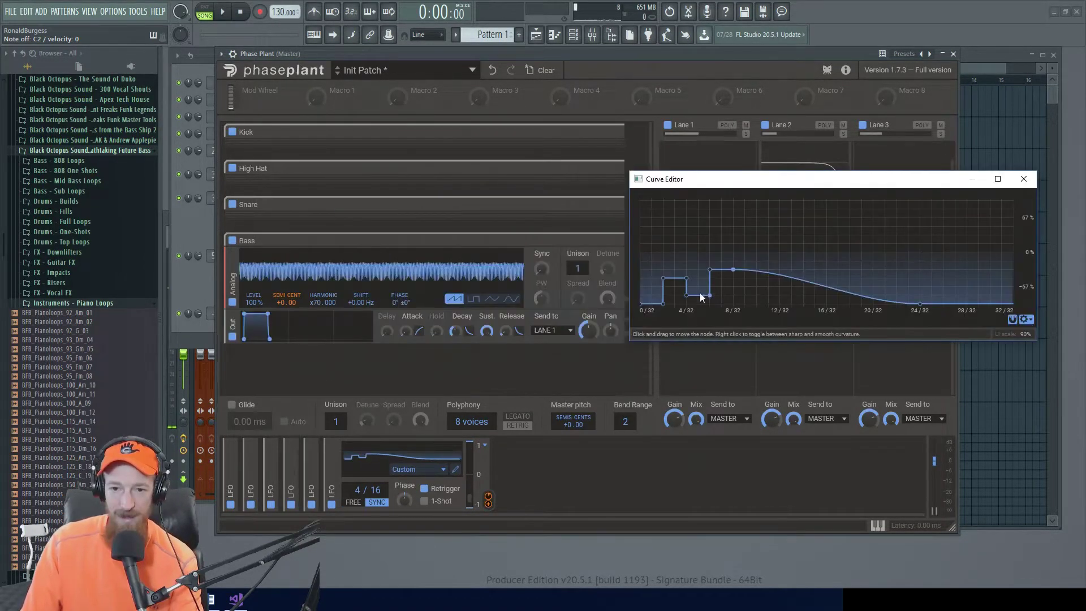
{"action": "double_click", "coordinate": [685, 278]}
{"action": "double_click", "coordinate": [662, 278]}
{"action": "left_click_drag", "start_coordinate": [663, 303], "coordinate": [663, 295]}
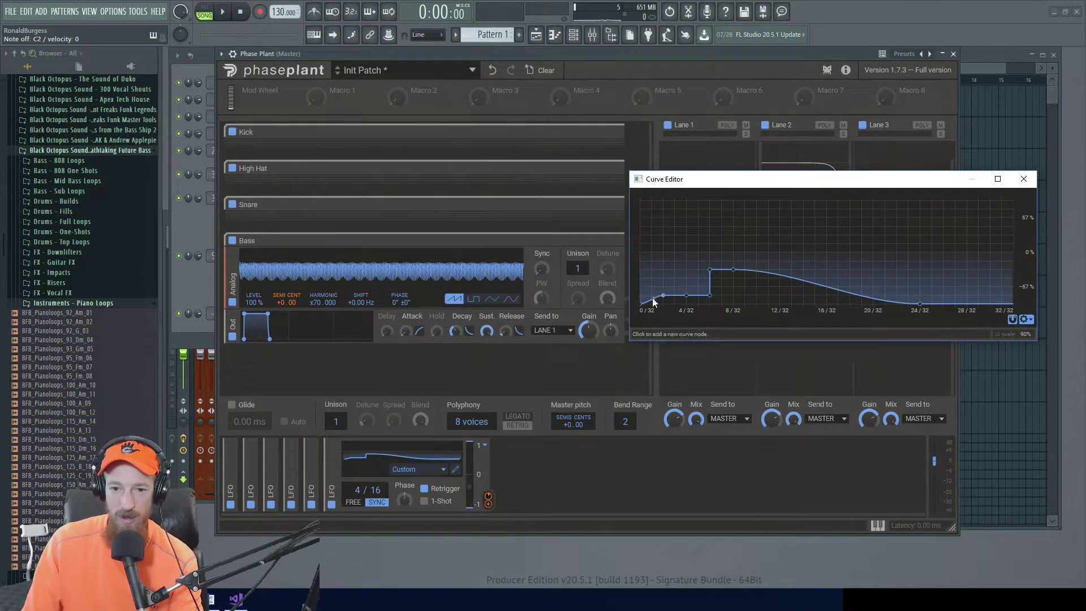
Set the sixth LFO's rate to 12/16, redraw its curve as eight pitch steps, and set the Bass Analog's Harmonic to x8.000
{"action": "left_click_drag", "start_coordinate": [358, 491], "coordinate": [357, 485]}
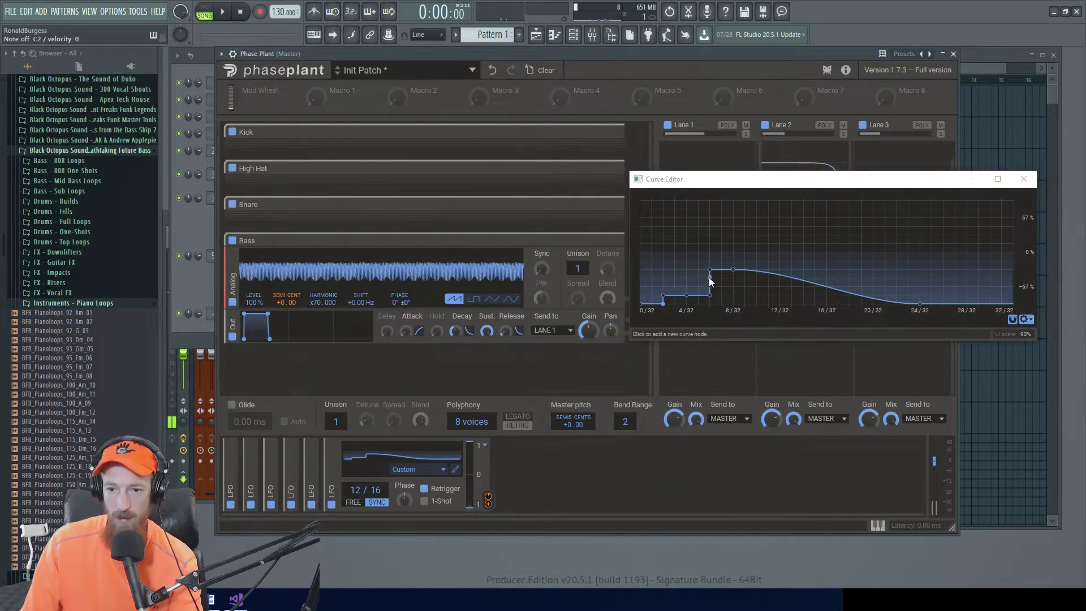
{"action": "left_click", "coordinate": [756, 287]}
{"action": "mouse_move", "coordinate": [316, 303]}
{"action": "left_mouse_down"}
{"action": "mouse_move", "coordinate": [315, 329]}
{"action": "mouse_move", "coordinate": [314, 285]}
{"action": "left_mouse_up"}
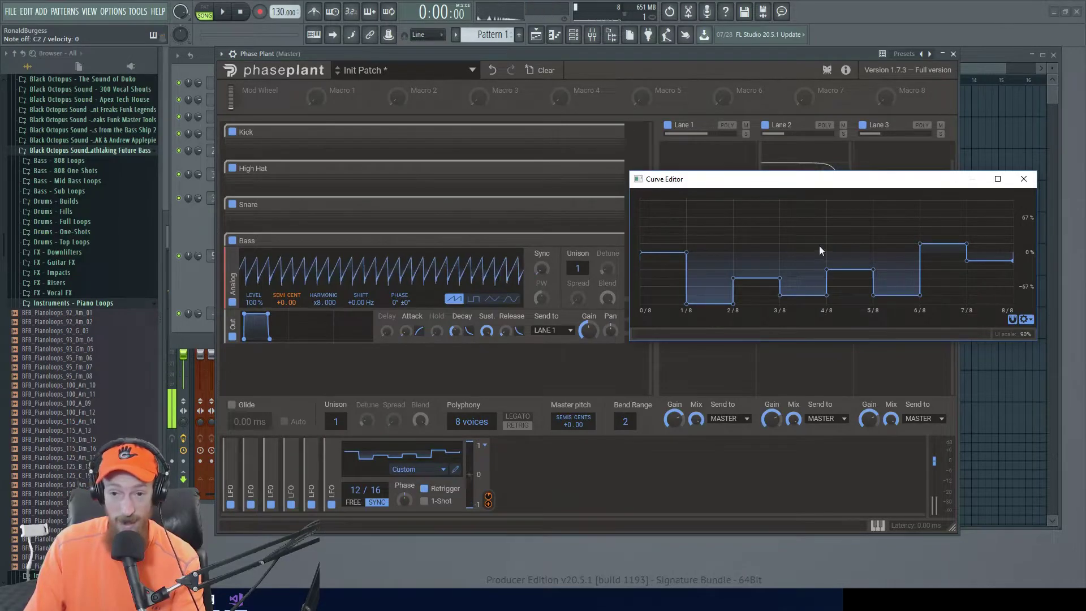
Set the curve editor grid's Y axis to 24 divisions for the Bass pitch LFO
{"action": "left_click", "coordinate": [1026, 320]}
{"action": "left_click_drag", "start_coordinate": [1012, 334], "coordinate": [1012, 301]}
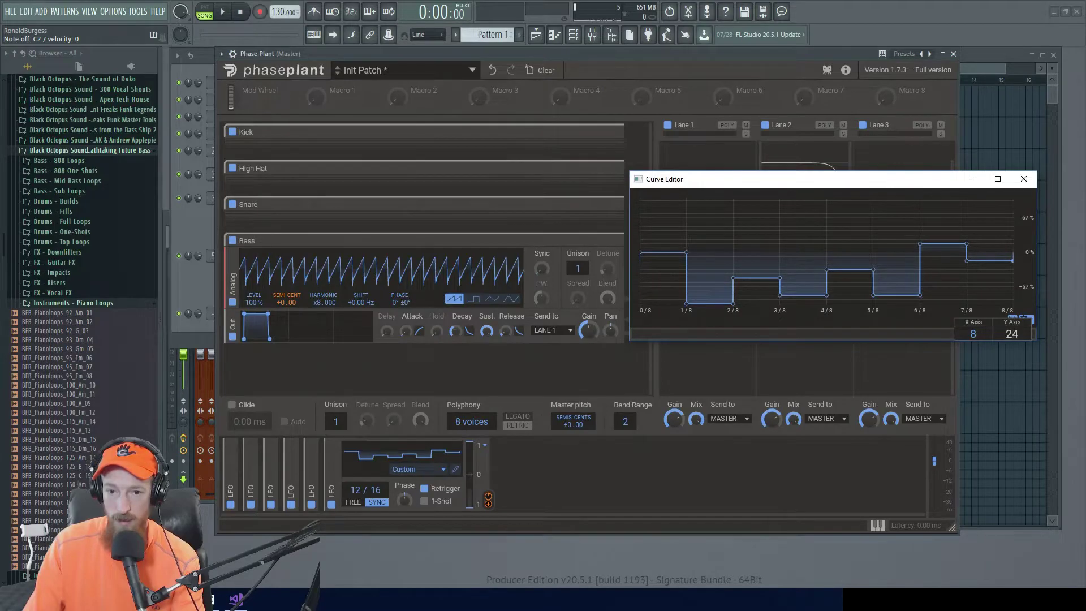
{"action": "left_click", "coordinate": [600, 458]}
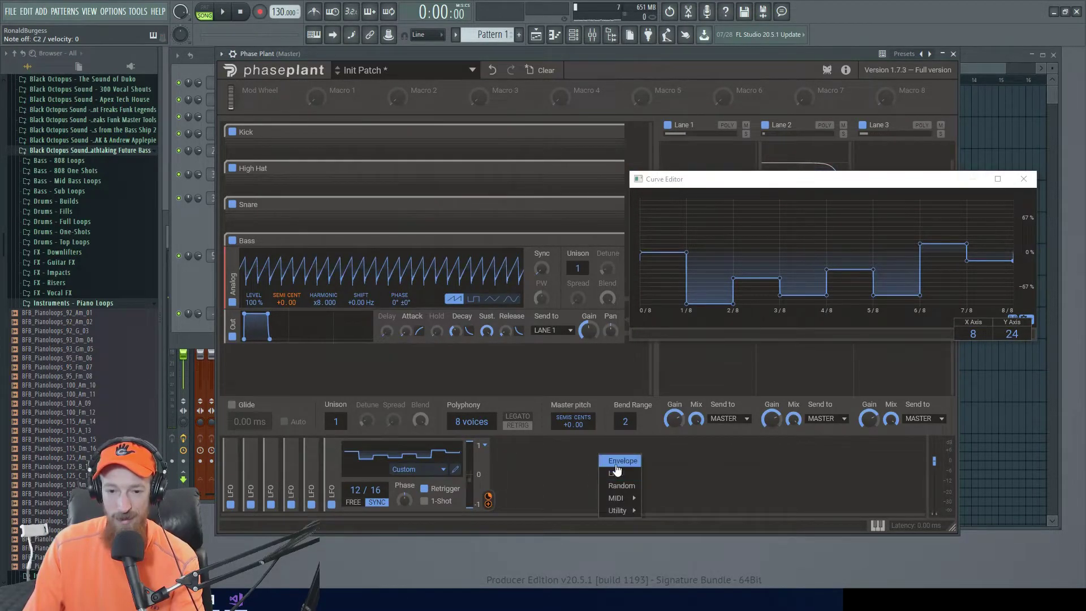
{"action": "left_click", "coordinate": [553, 478]}
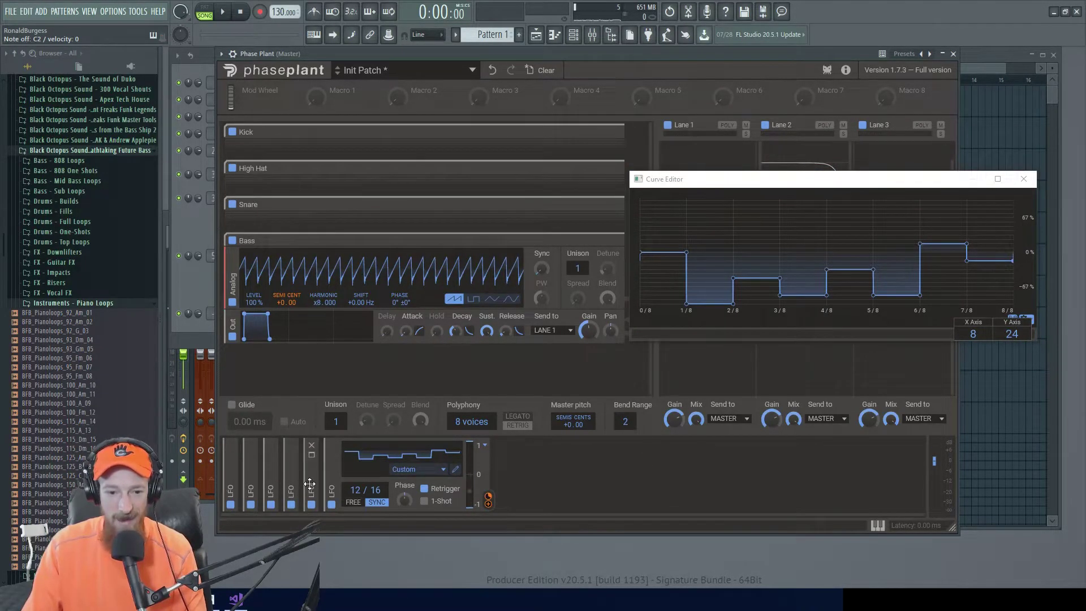
Inspect the minimized LFOs one by one and move the second one behind the Bass pitch LFO
{"action": "left_click", "coordinate": [312, 456]}
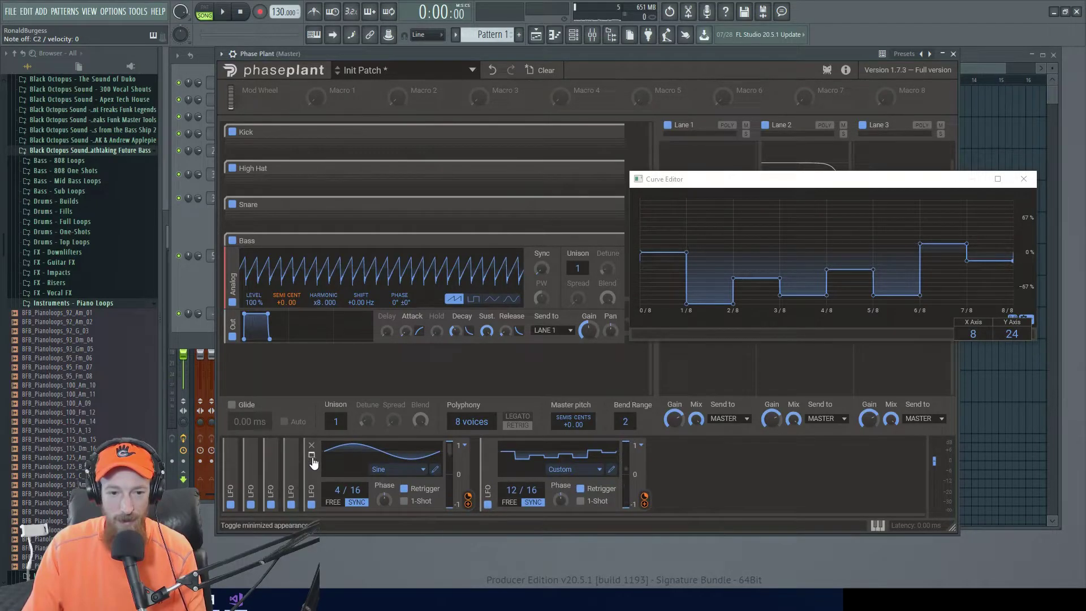
{"action": "left_click", "coordinate": [312, 454]}
{"action": "left_click", "coordinate": [291, 455]}
{"action": "left_click", "coordinate": [291, 454]}
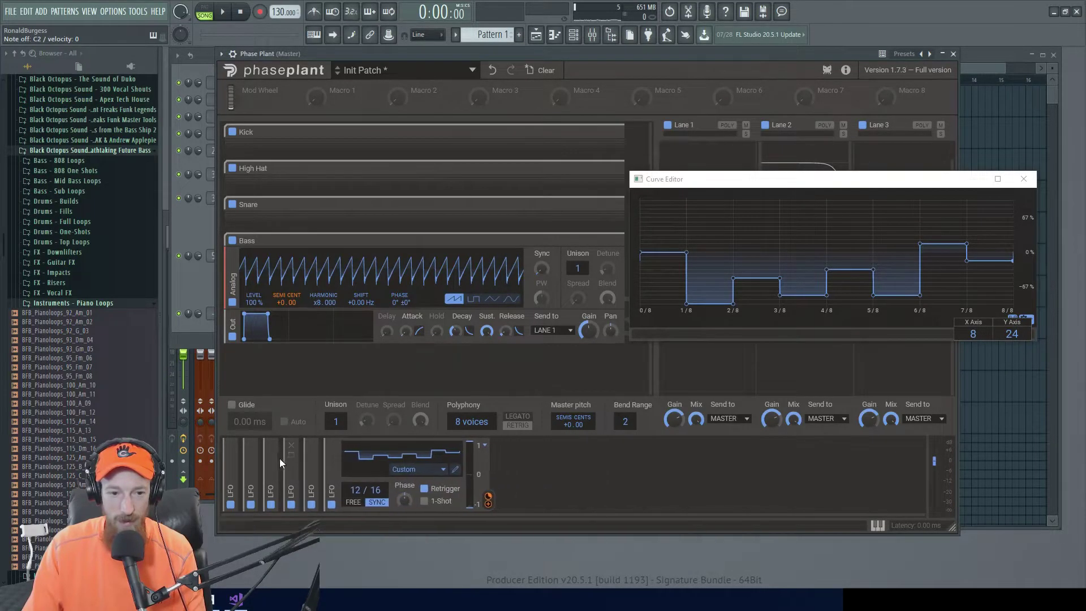
{"action": "left_click", "coordinate": [272, 456]}
{"action": "left_click", "coordinate": [271, 457]}
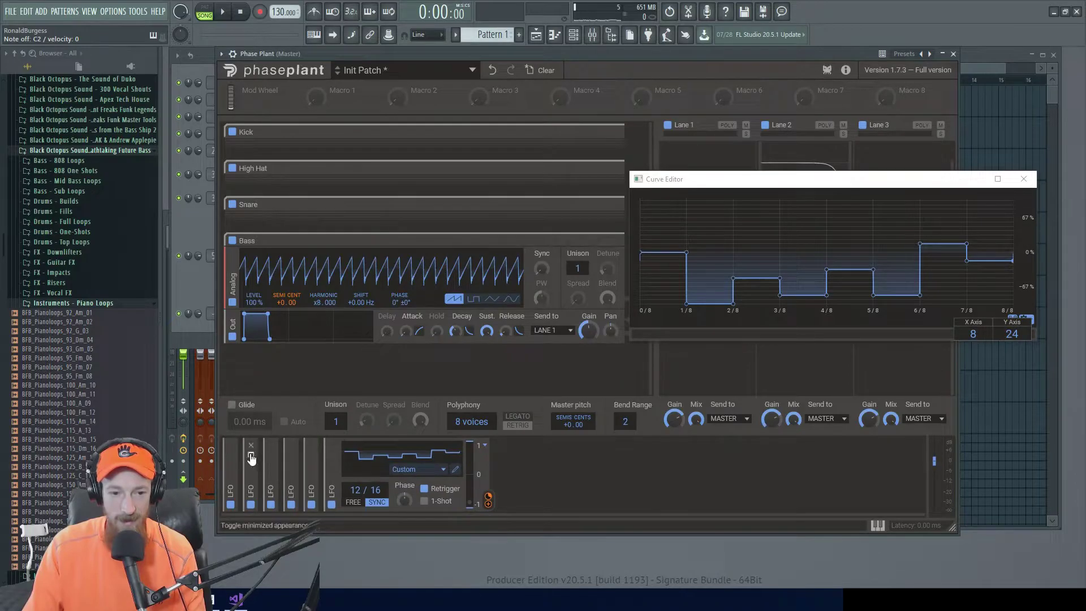
{"action": "left_click", "coordinate": [252, 456]}
{"action": "left_click", "coordinate": [252, 456]}
{"action": "left_click_drag", "start_coordinate": [252, 459], "coordinate": [530, 496]}
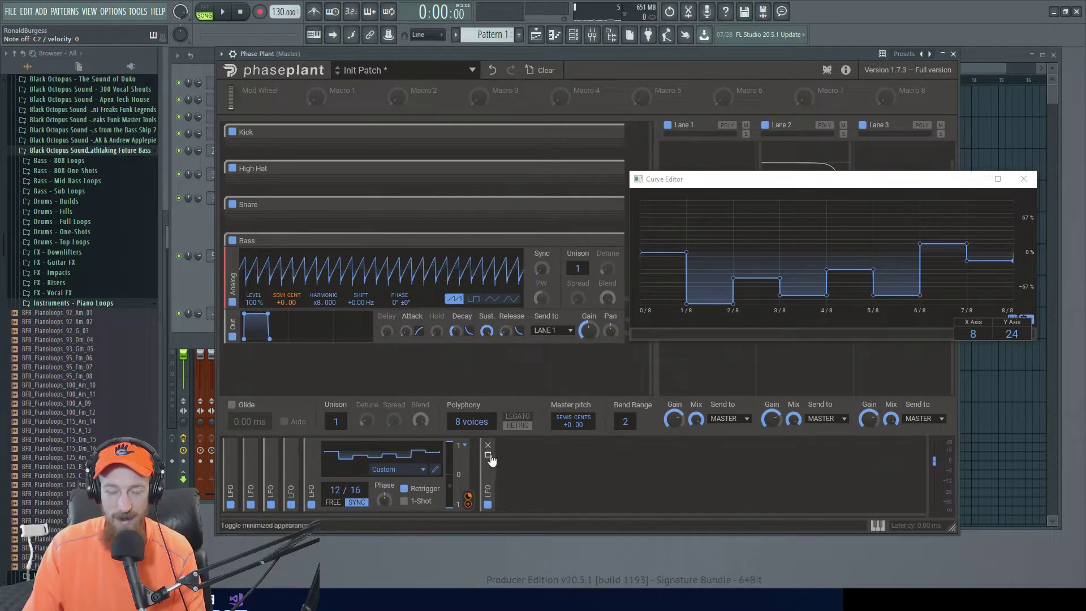
Expand the minimized 4/16 LFO, modulate the Bass Analog's Level and Semi Cent with it, and close the curve editor
{"action": "left_click", "coordinate": [488, 455]}
{"action": "mouse_move", "coordinate": [645, 504]}
{"action": "left_mouse_down"}
{"action": "mouse_move", "coordinate": [279, 330]}
{"action": "mouse_move", "coordinate": [311, 310]}
{"action": "mouse_move", "coordinate": [258, 294]}
{"action": "left_mouse_up"}
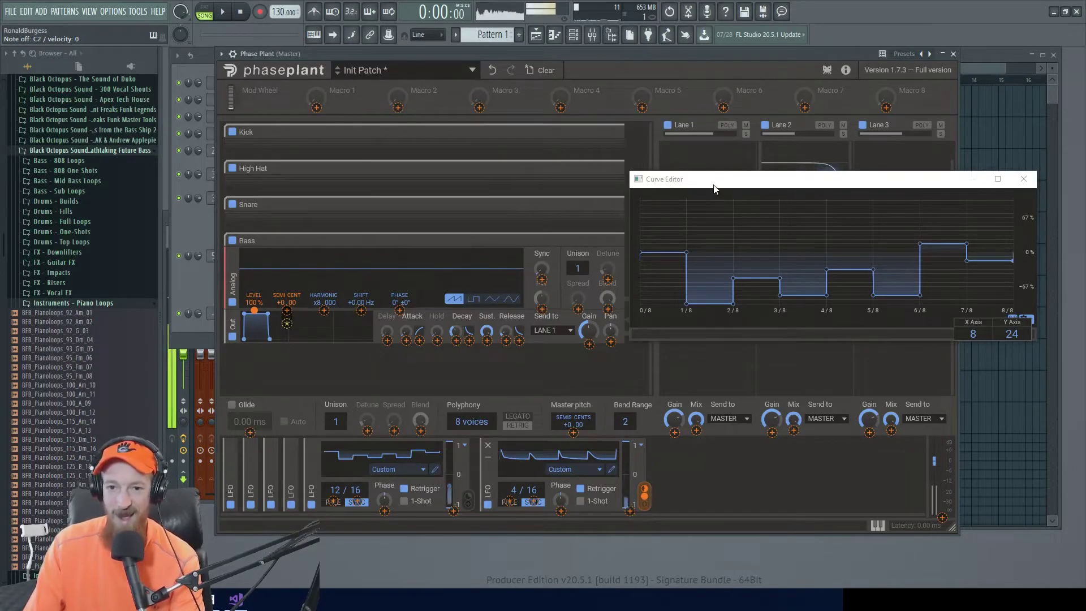
{"action": "left_click_drag", "start_coordinate": [888, 180], "coordinate": [700, 182]}
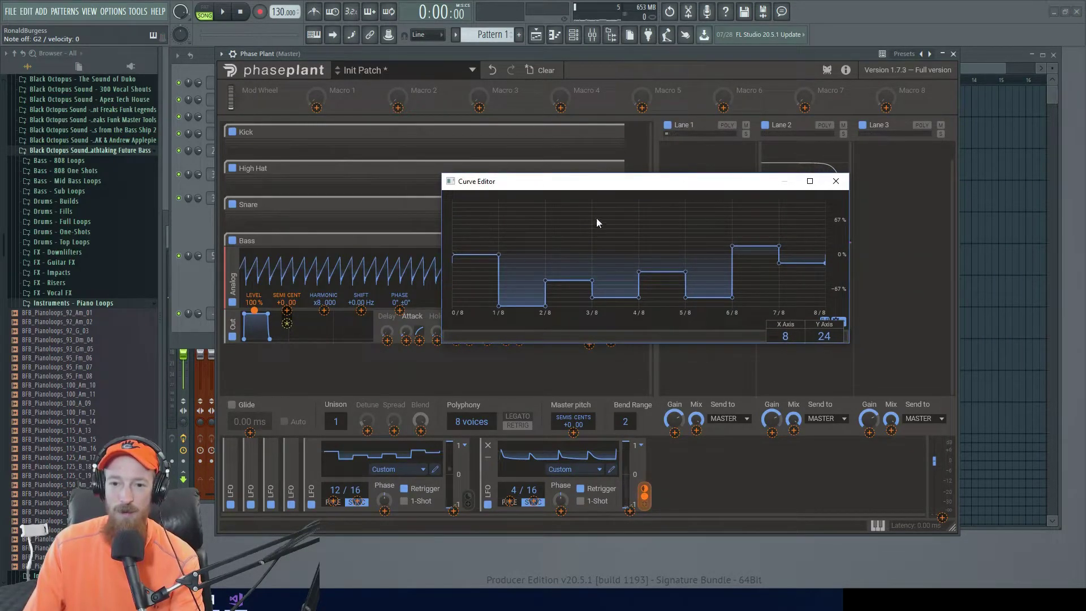
{"action": "left_click", "coordinate": [837, 182]}
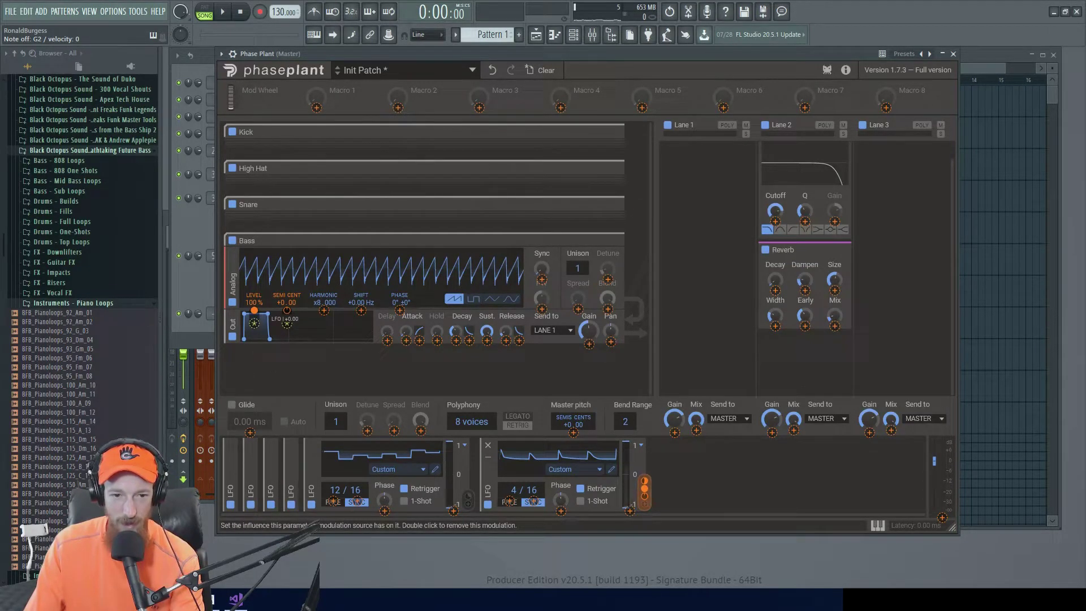
{"action": "left_click_drag", "start_coordinate": [286, 323], "coordinate": [286, 308]}
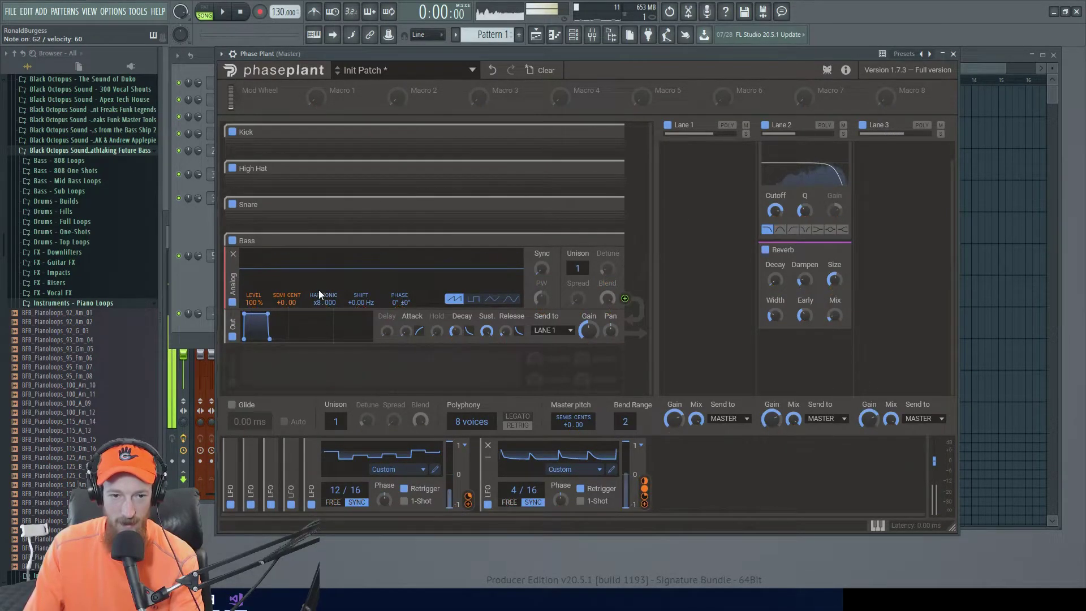
Set the Bass Analog to a square wave with Harmonic x16.000, output gain -4.58 dB and LFO modulation of Level at 45 %
{"action": "scroll", "coordinate": [322, 300], "scroll_direction": "up", "scroll_amount": 4}
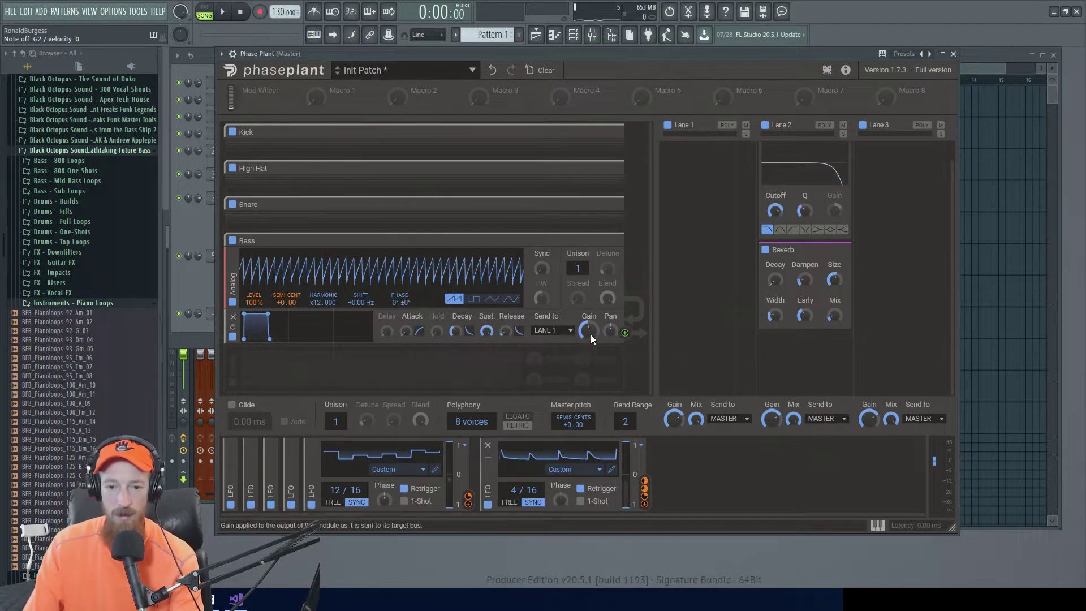
{"action": "scroll", "coordinate": [588, 330], "scroll_direction": "down", "scroll_amount": 3}
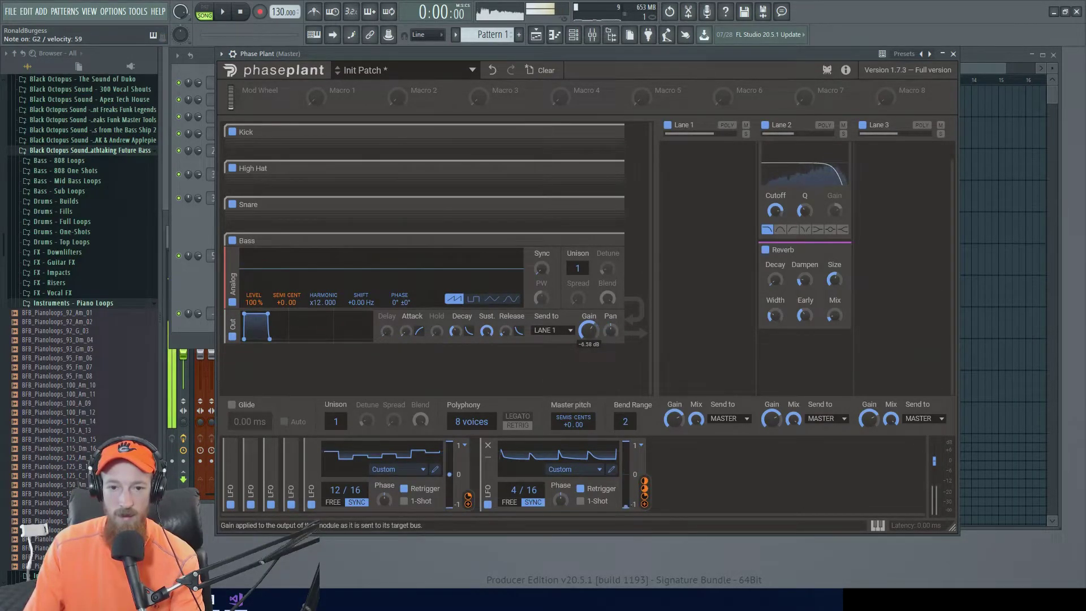
{"action": "left_click_drag", "start_coordinate": [644, 497], "coordinate": [249, 303]}
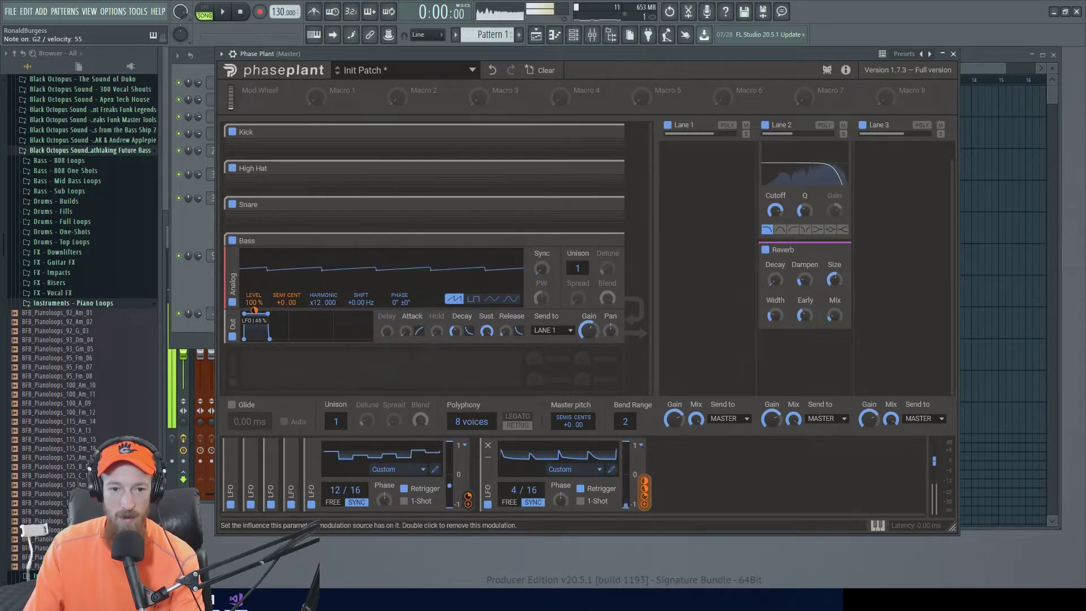
{"action": "mouse_move", "coordinate": [323, 299]}
{"action": "left_mouse_down"}
{"action": "mouse_move", "coordinate": [322, 289]}
{"action": "mouse_move", "coordinate": [317, 301]}
{"action": "left_mouse_up"}
{"action": "left_click", "coordinate": [474, 298]}
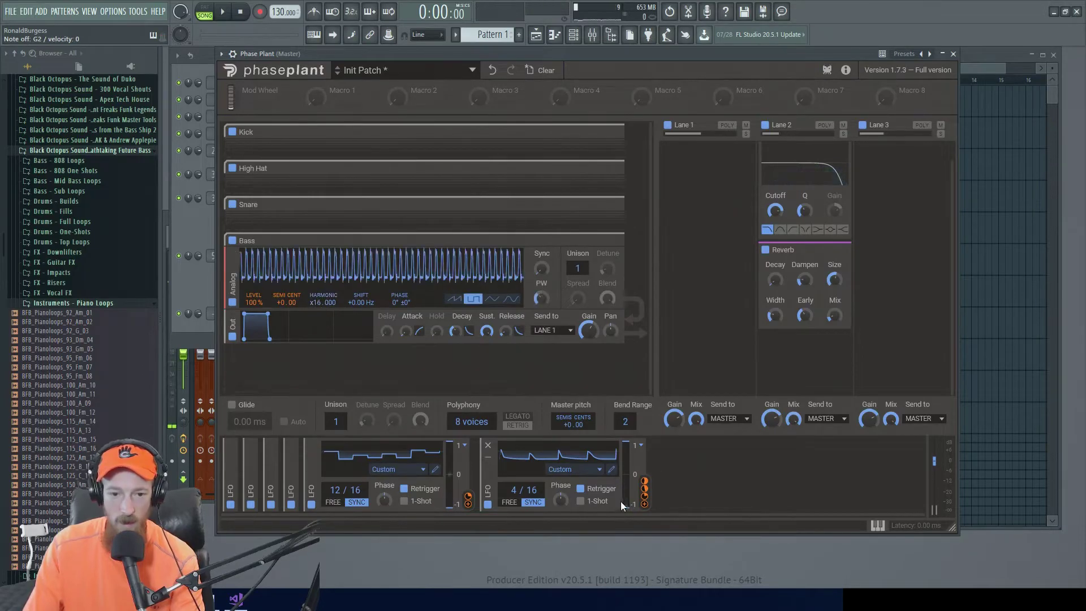
Lower the Bass pitch LFO's steps between 2/8 and 4/8 and between 5/8 and 6/8 to the lowest level, and readjust the Level modulation
{"action": "left_click", "coordinate": [435, 470]}
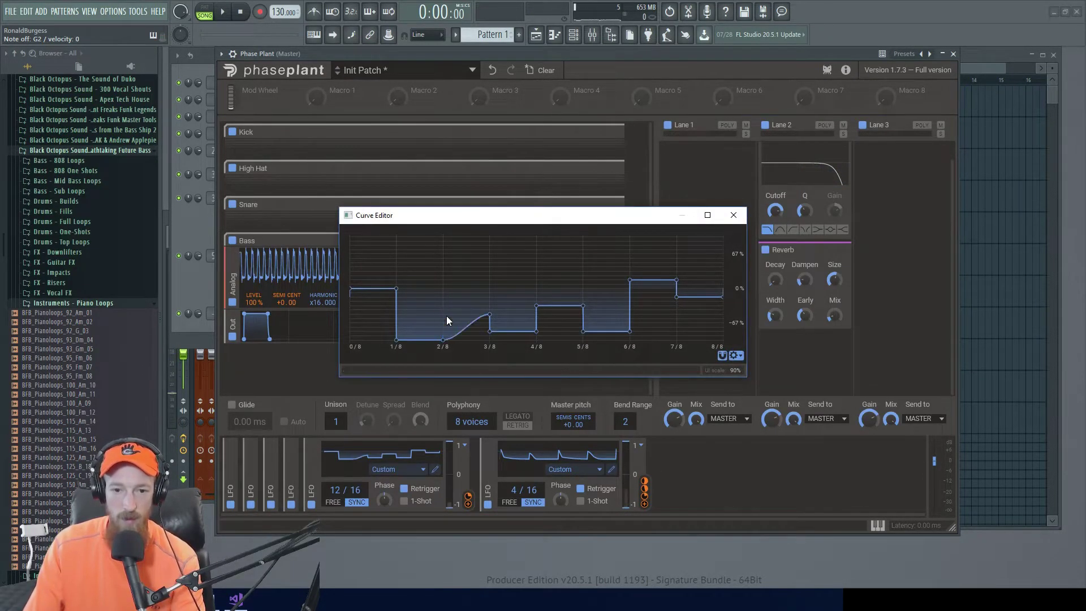
{"action": "left_click_drag", "start_coordinate": [490, 315], "coordinate": [583, 341]}
{"action": "double_click", "coordinate": [629, 331]}
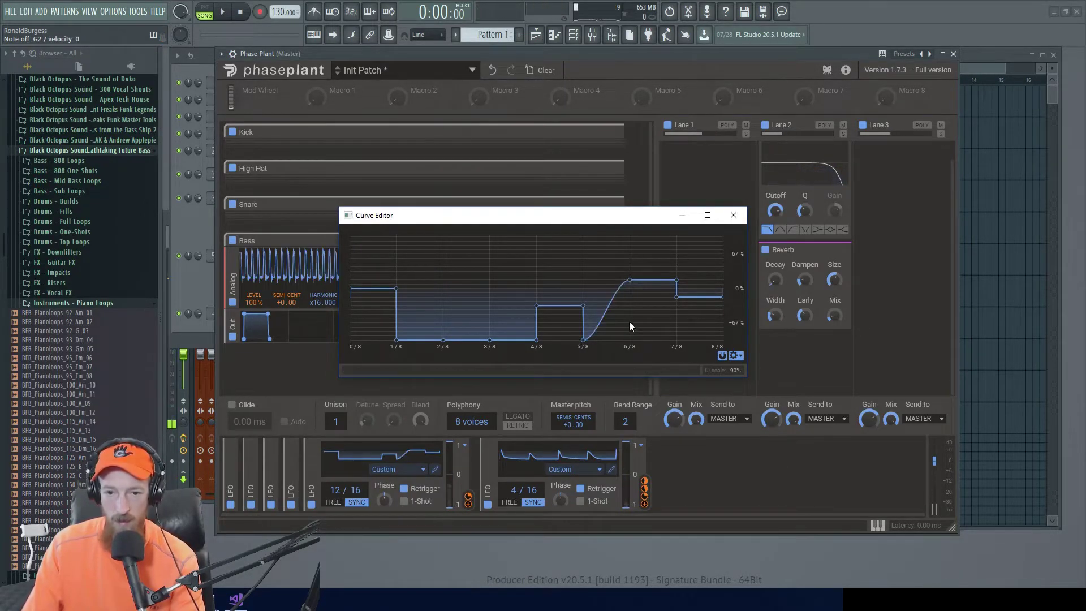
{"action": "key", "text": "Escape"}
{"action": "left_click_drag", "start_coordinate": [254, 311], "coordinate": [252, 312]}
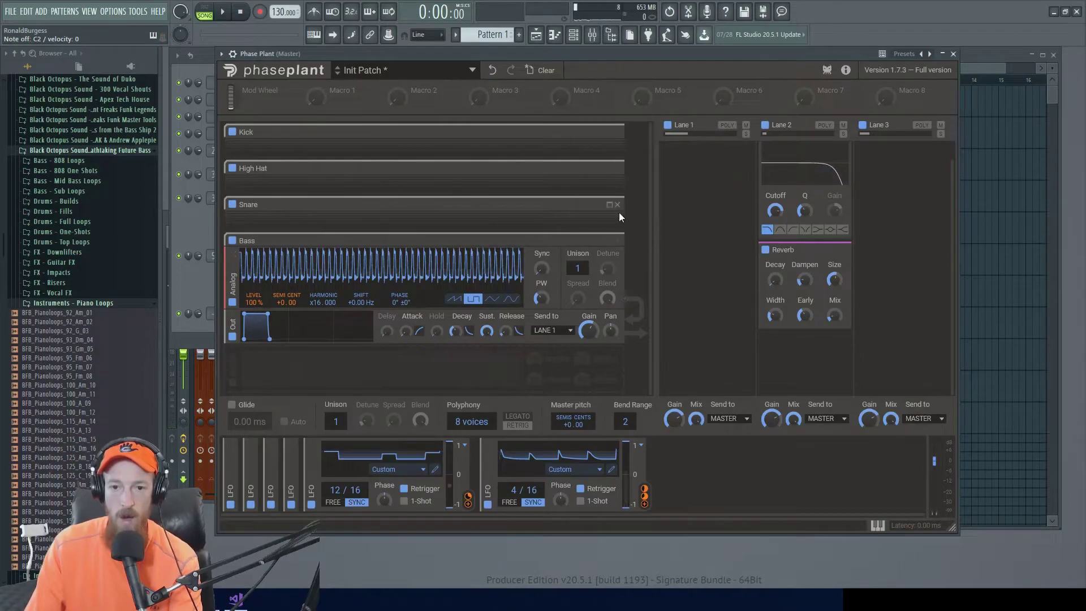
Disable and minimize the Bass group, and expand the Snare group down to its output
{"action": "left_click", "coordinate": [233, 242]}
{"action": "left_click", "coordinate": [604, 244]}
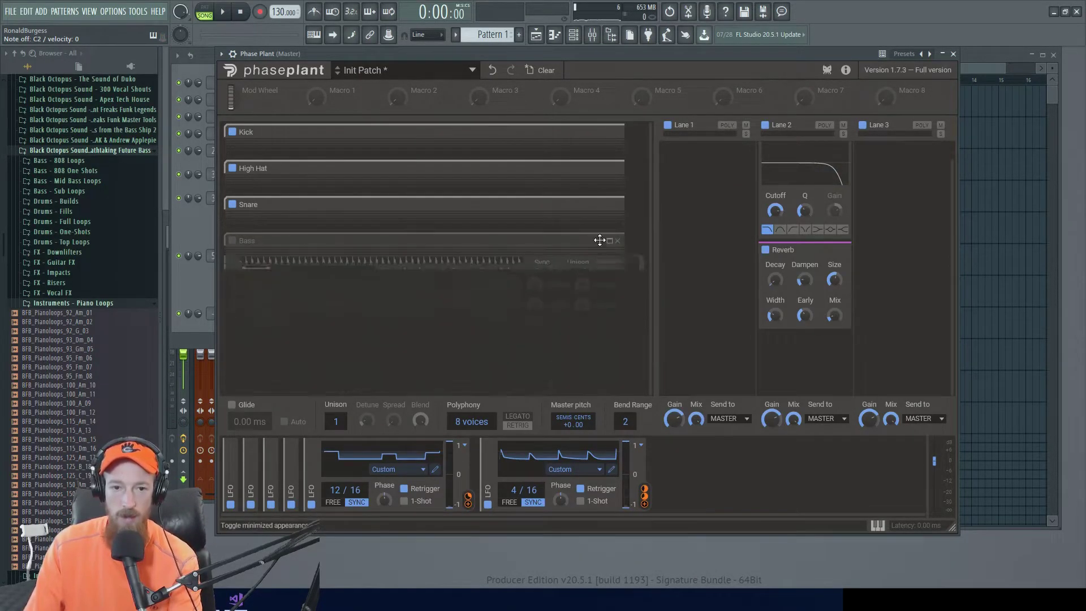
{"action": "left_click", "coordinate": [609, 203]}
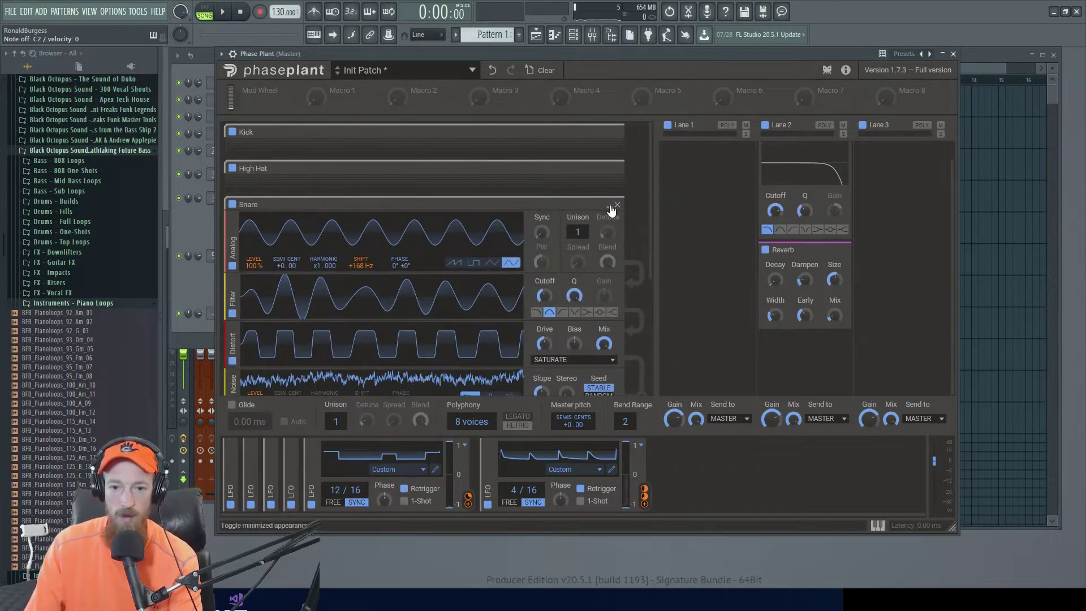
{"action": "left_click_drag", "start_coordinate": [648, 273], "coordinate": [649, 345]}
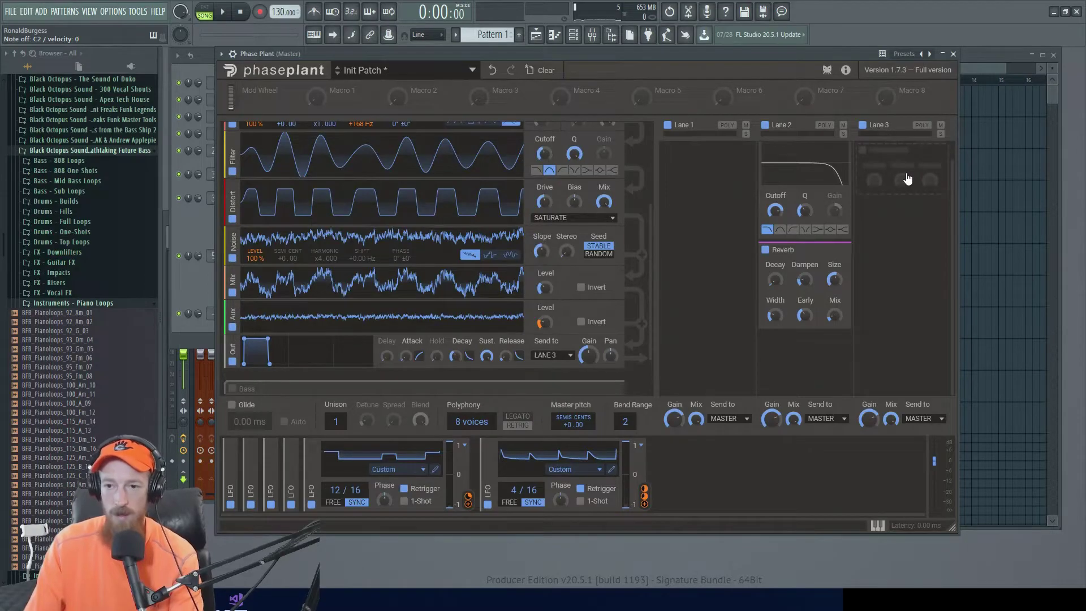
Add a Transient Shaper effect to Lane 3
{"action": "left_click", "coordinate": [906, 176]}
{"action": "type", "text": "tra"}
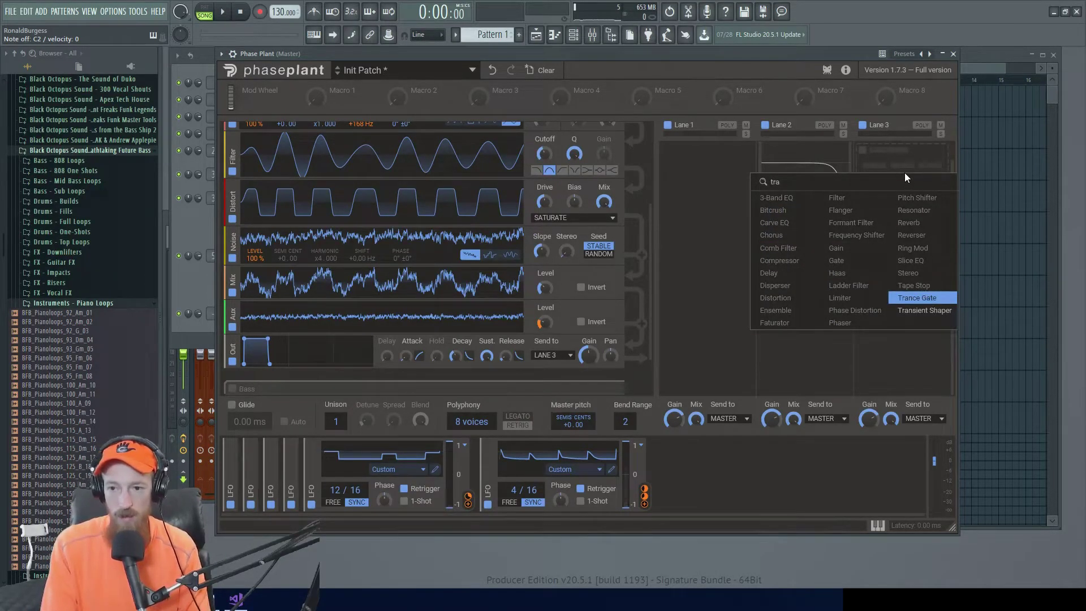
{"action": "key", "text": "Return"}
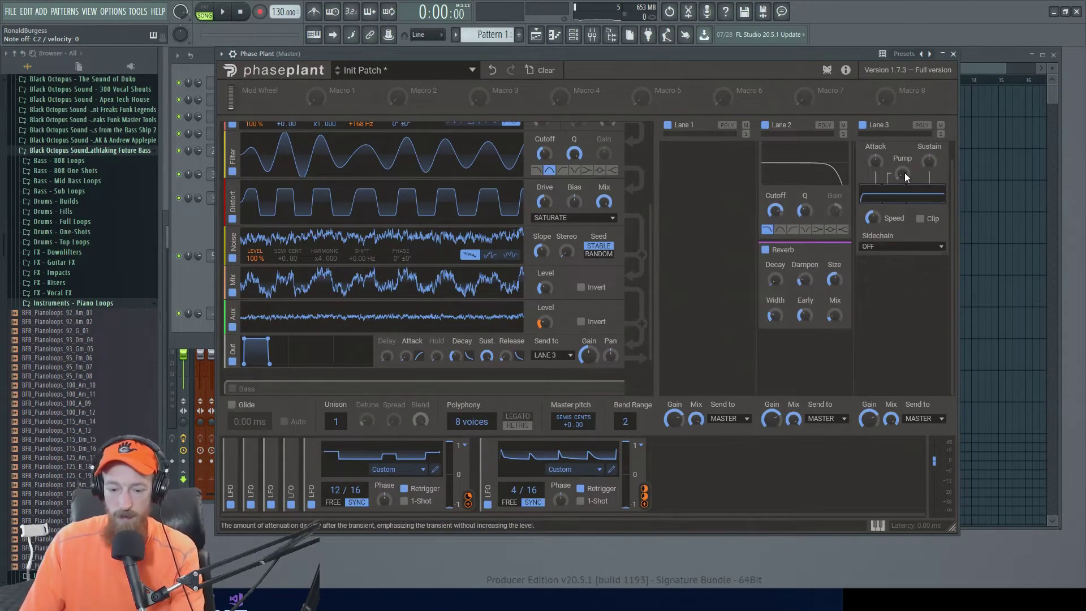
Raise the Lane 3 Transient Shaper's Attack and Pump, reduce its Sustain, and adjust the Snare's Aux Level
{"action": "left_click_drag", "start_coordinate": [903, 173], "coordinate": [875, 141]}
{"action": "left_click_drag", "start_coordinate": [931, 161], "coordinate": [932, 206]}
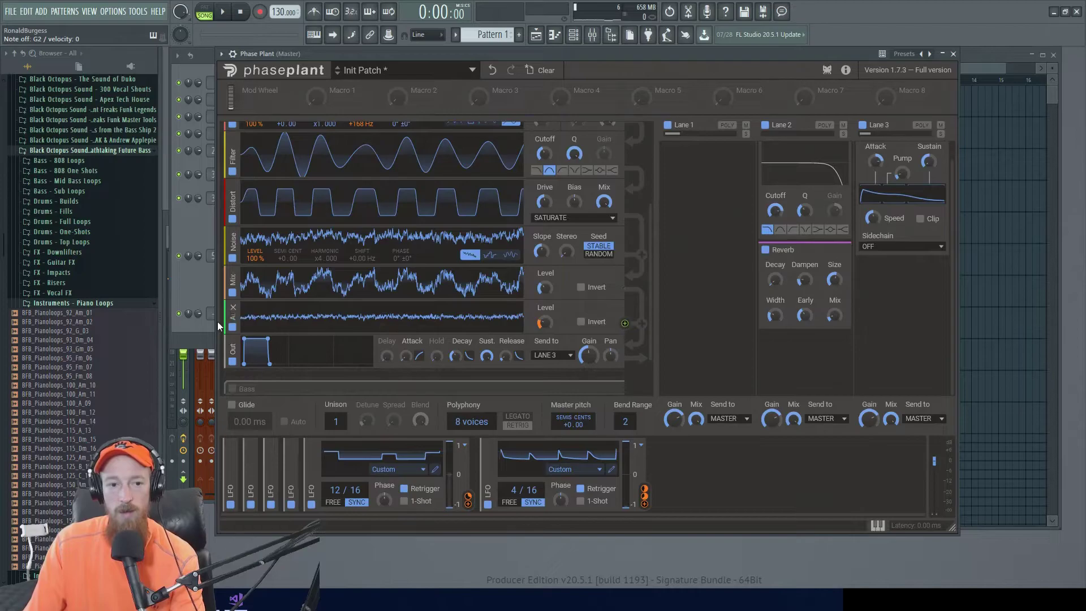
{"action": "left_click_drag", "start_coordinate": [544, 324], "coordinate": [544, 331]}
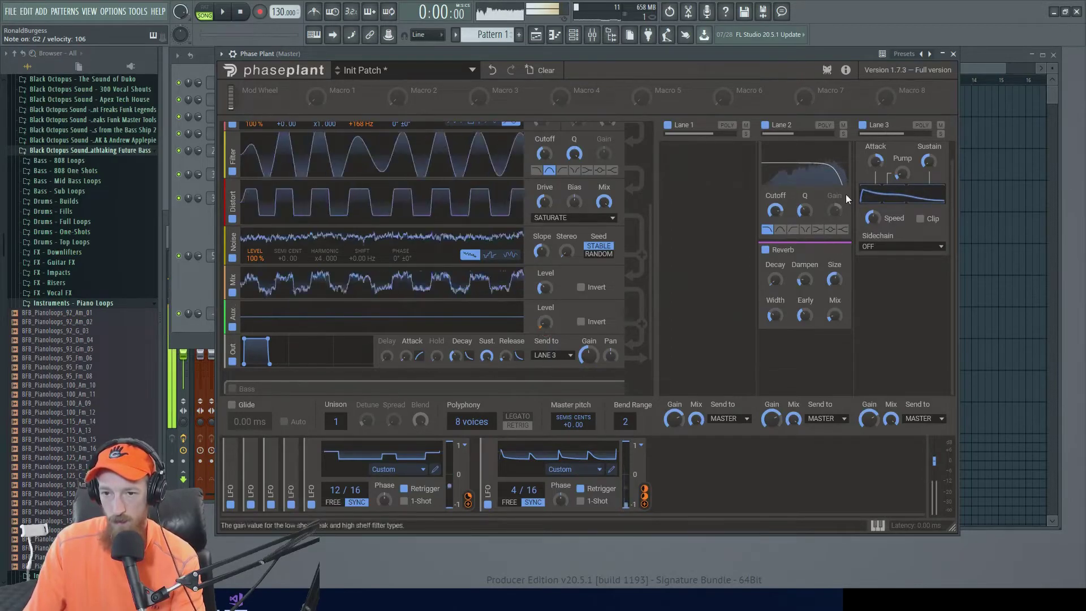
{"action": "mouse_move", "coordinate": [875, 161]}
{"action": "left_mouse_down"}
{"action": "mouse_move", "coordinate": [875, 172]}
{"action": "mouse_move", "coordinate": [880, 161]}
{"action": "left_mouse_up"}
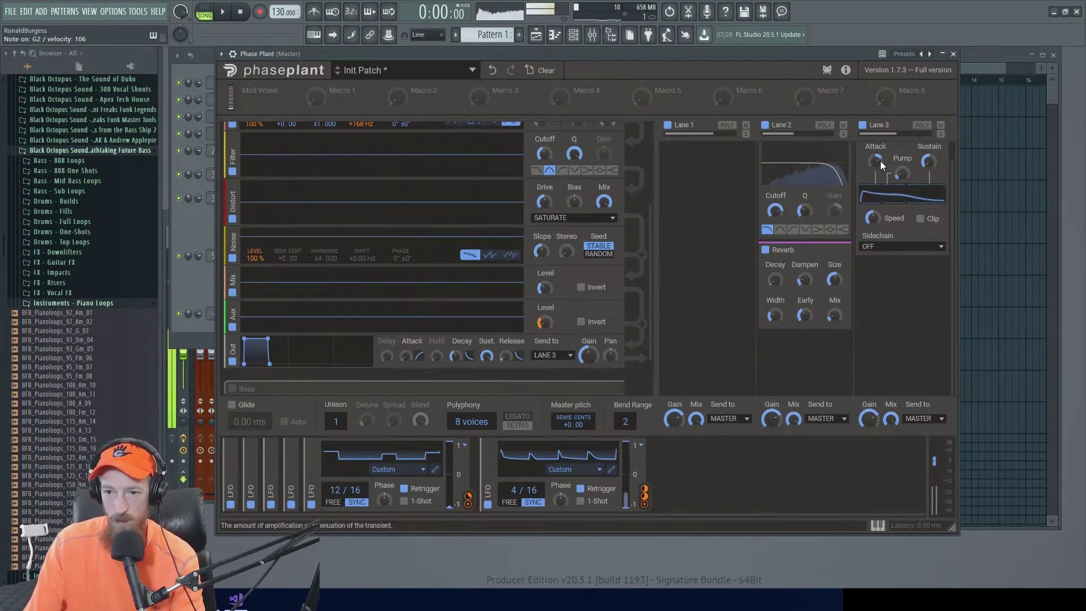
{"action": "left_click", "coordinate": [890, 288]}
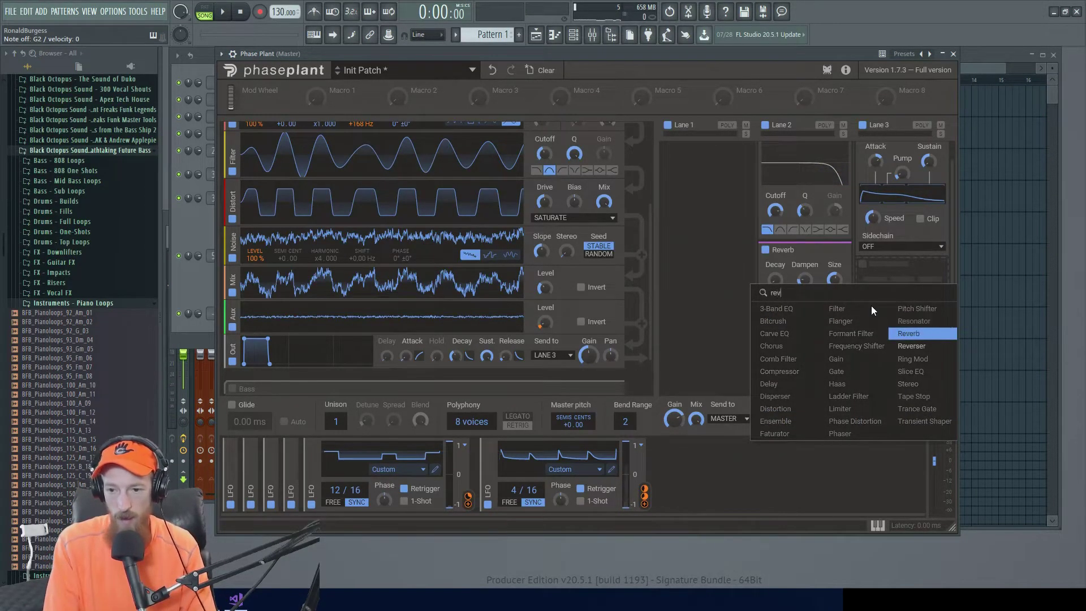
{"action": "left_click", "coordinate": [909, 333]}
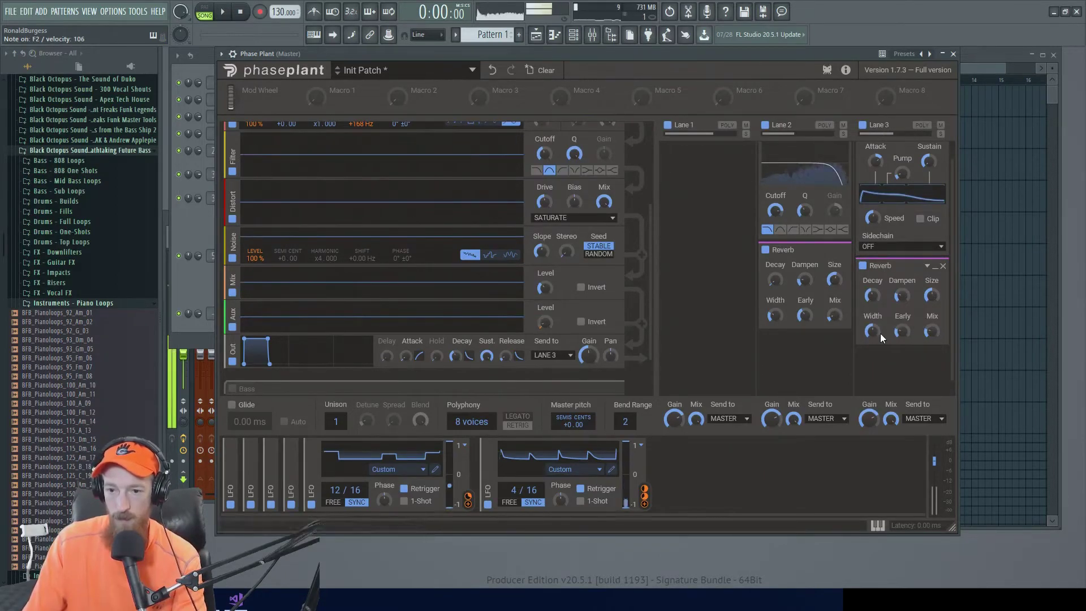
{"action": "left_click", "coordinate": [943, 265]}
Add a Haas effect below the Transient Shaper in Lane 3 and minimize both effects
{"action": "left_click", "coordinate": [890, 280]}
{"action": "type", "text": "Ha"}
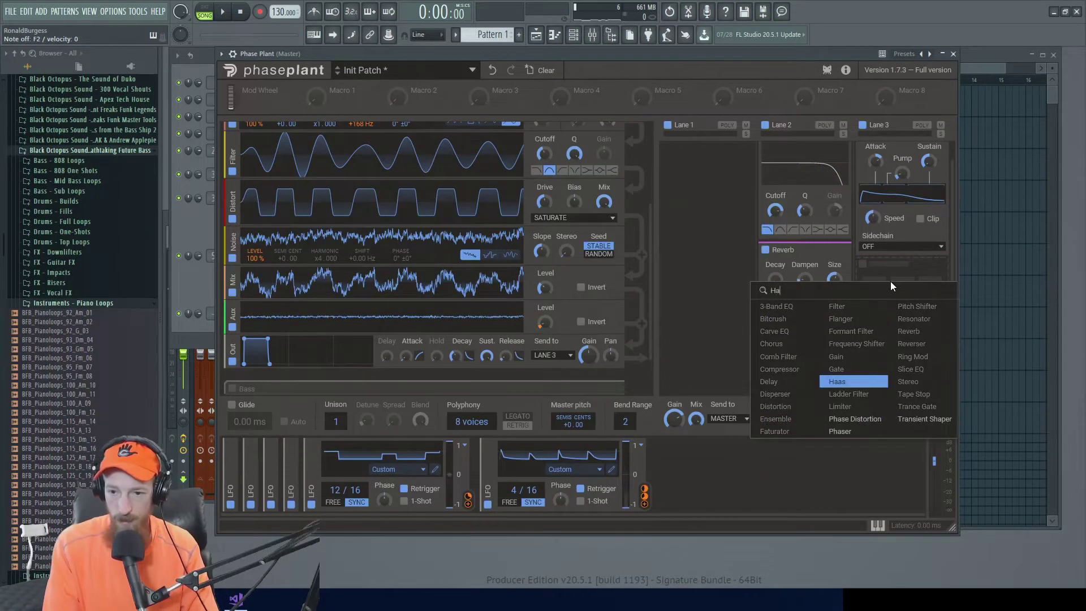
{"action": "key", "text": "Return"}
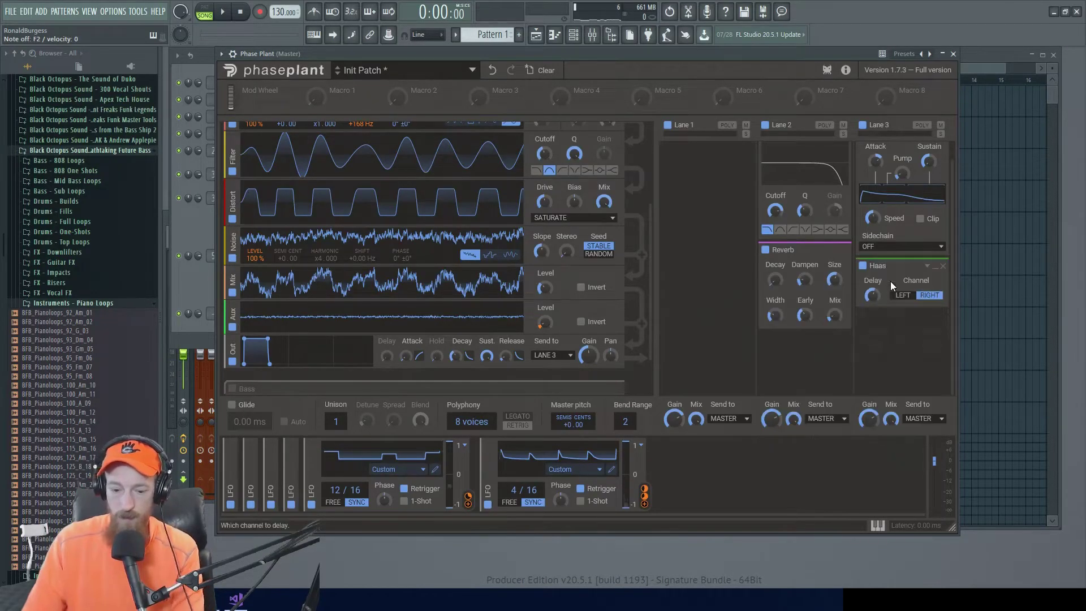
{"action": "left_click", "coordinate": [943, 266]}
{"action": "scroll", "coordinate": [946, 185], "scroll_direction": "up", "scroll_amount": 1}
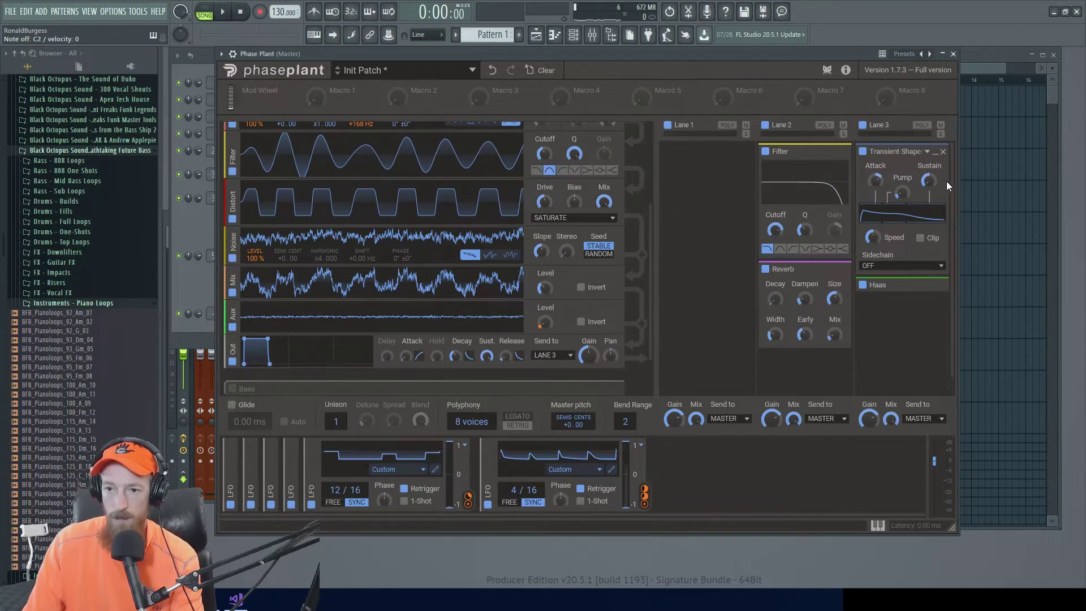
{"action": "left_click", "coordinate": [932, 156]}
{"action": "left_click", "coordinate": [829, 178]}
Add a Transient Shaper to Lane 1 with raised Attack and Pump and Sustain at 28 %, and minimize it
{"action": "left_click", "coordinate": [694, 164]}
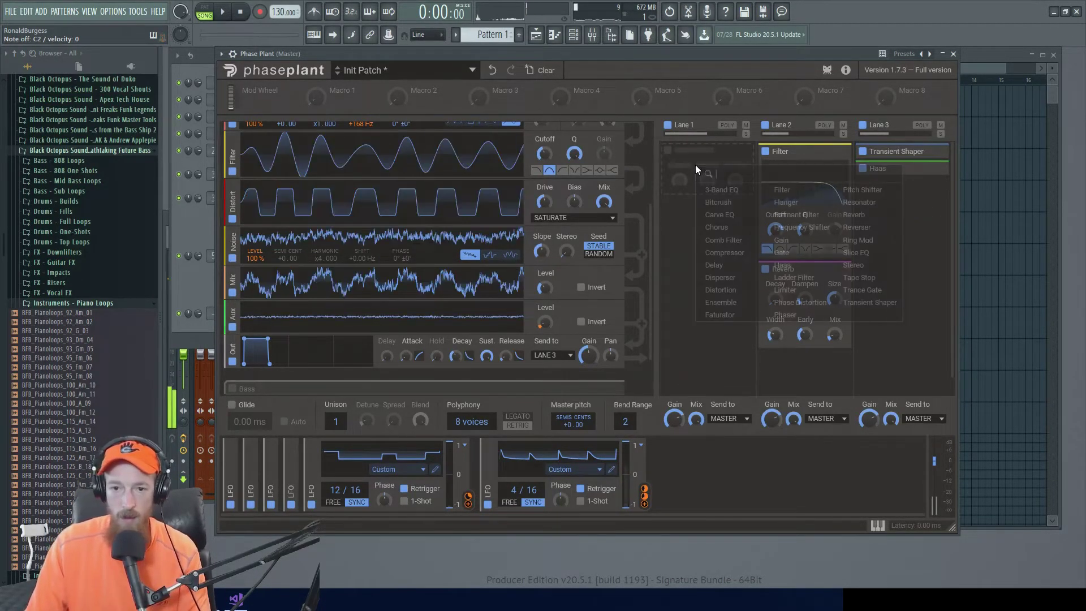
{"action": "type", "text": "tra"}
{"action": "key", "text": "Down"}
{"action": "key", "text": "Return"}
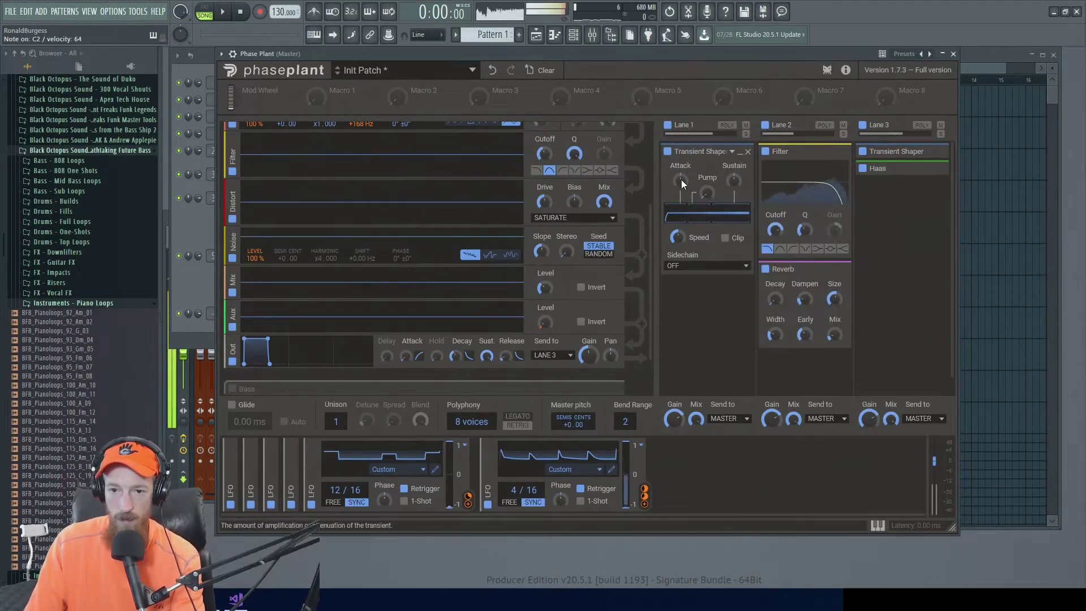
{"action": "left_click_drag", "start_coordinate": [733, 179], "coordinate": [733, 195]}
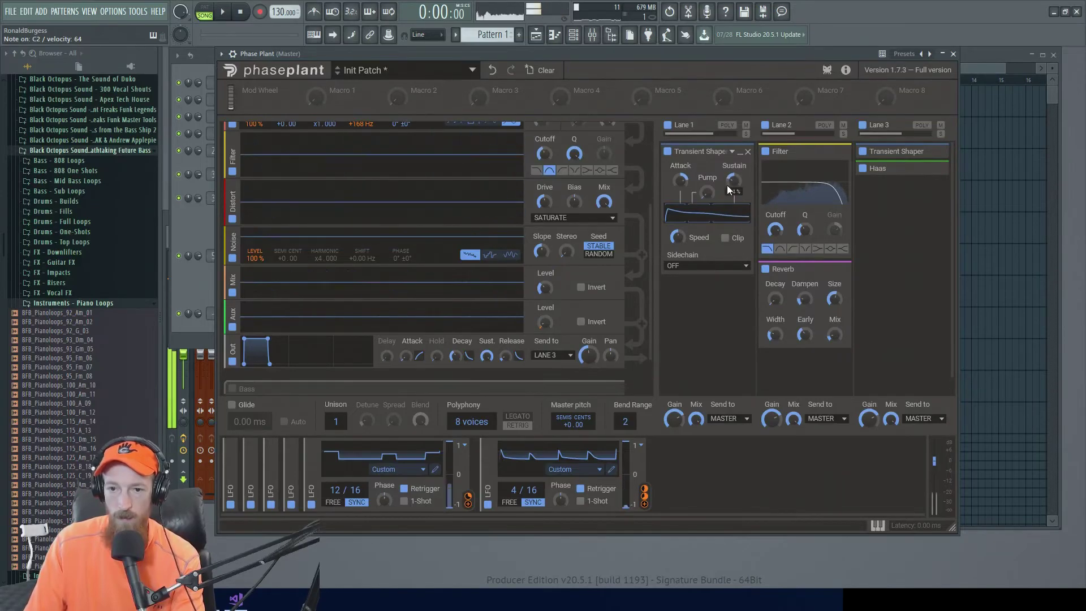
{"action": "left_click_drag", "start_coordinate": [707, 193], "coordinate": [733, 161]}
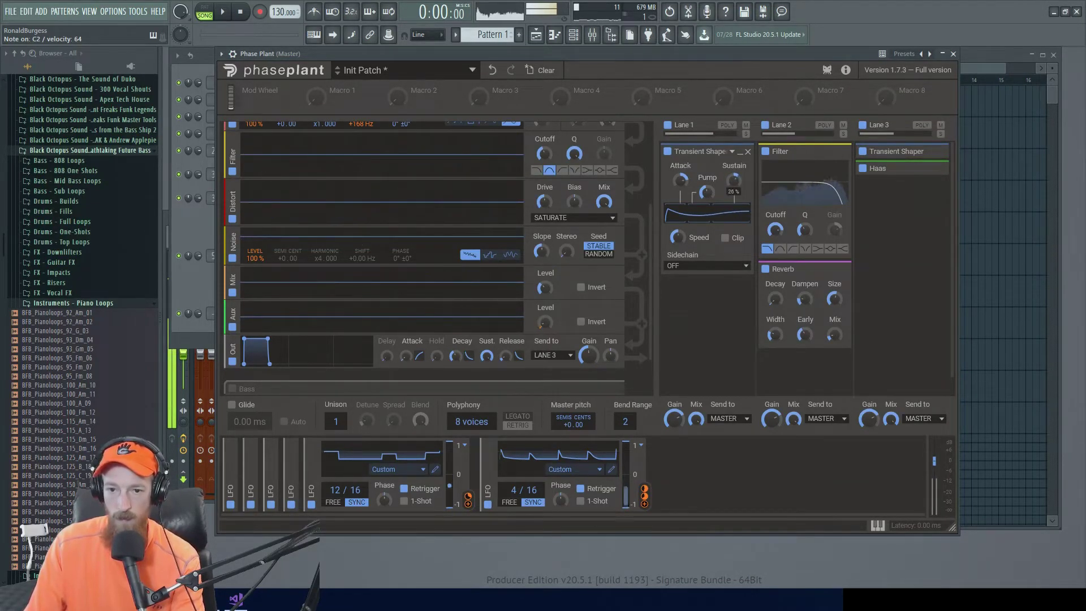
{"action": "left_click", "coordinate": [741, 153]}
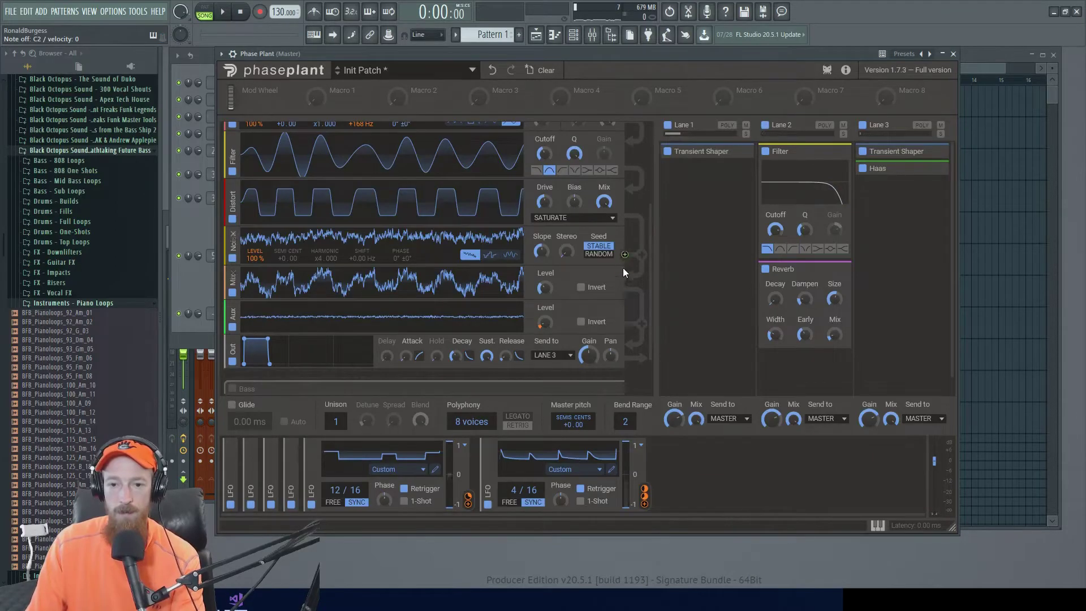
Re-enable the Bass group, and minimize the Snare and Bass groups
{"action": "scroll", "coordinate": [644, 340], "scroll_direction": "down", "scroll_amount": 2}
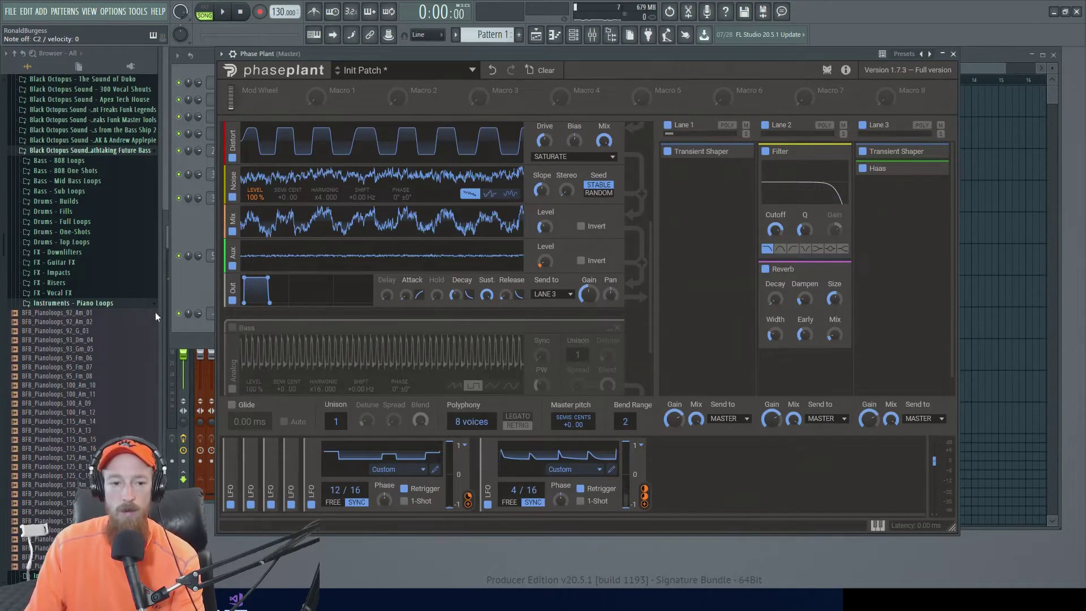
{"action": "left_click", "coordinate": [231, 328]}
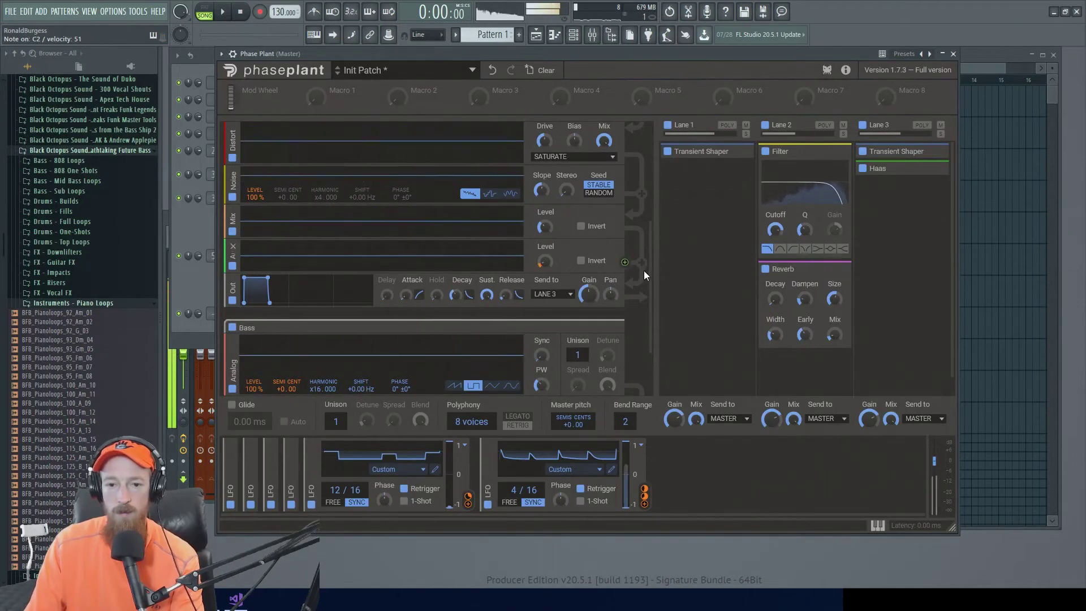
{"action": "scroll", "coordinate": [650, 307], "scroll_direction": "down", "scroll_amount": 1}
{"action": "scroll", "coordinate": [648, 334], "scroll_direction": "down", "scroll_amount": 3}
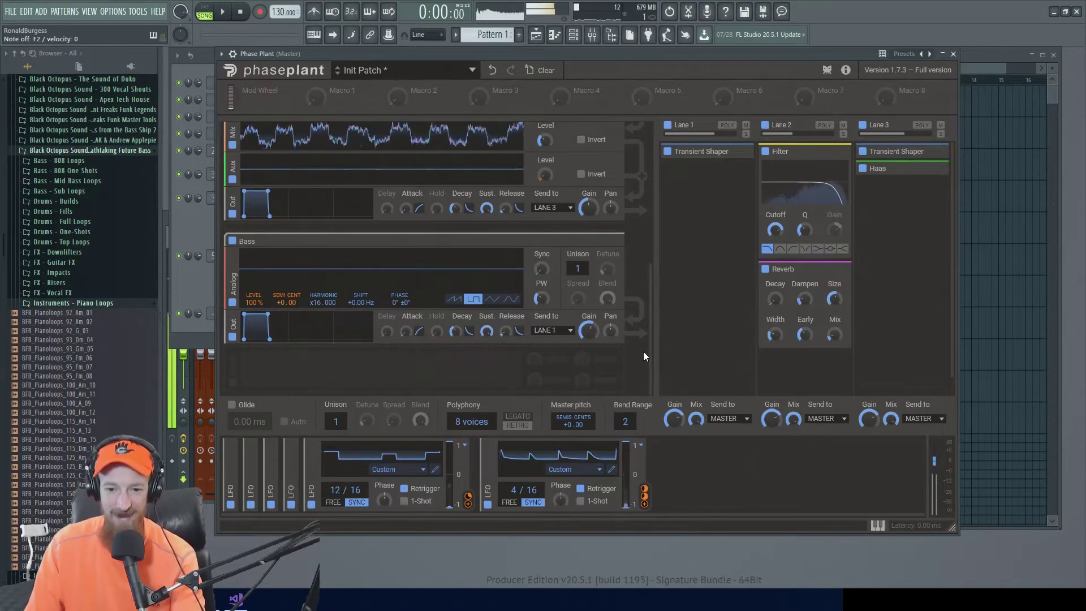
{"action": "left_click_drag", "start_coordinate": [648, 357], "coordinate": [643, 170]}
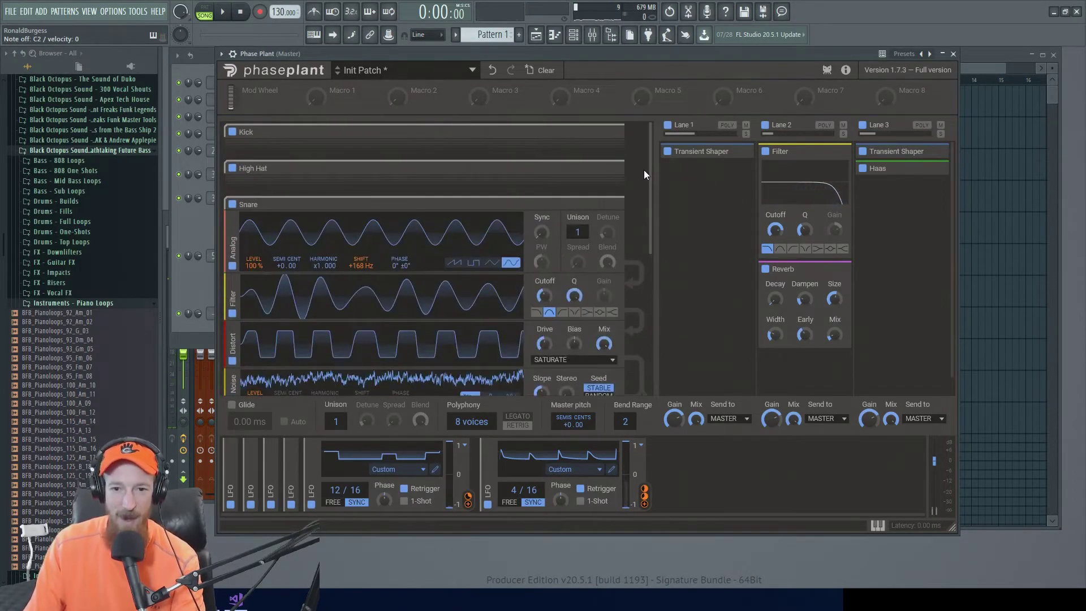
{"action": "left_click", "coordinate": [609, 205]}
{"action": "left_click", "coordinate": [605, 239]}
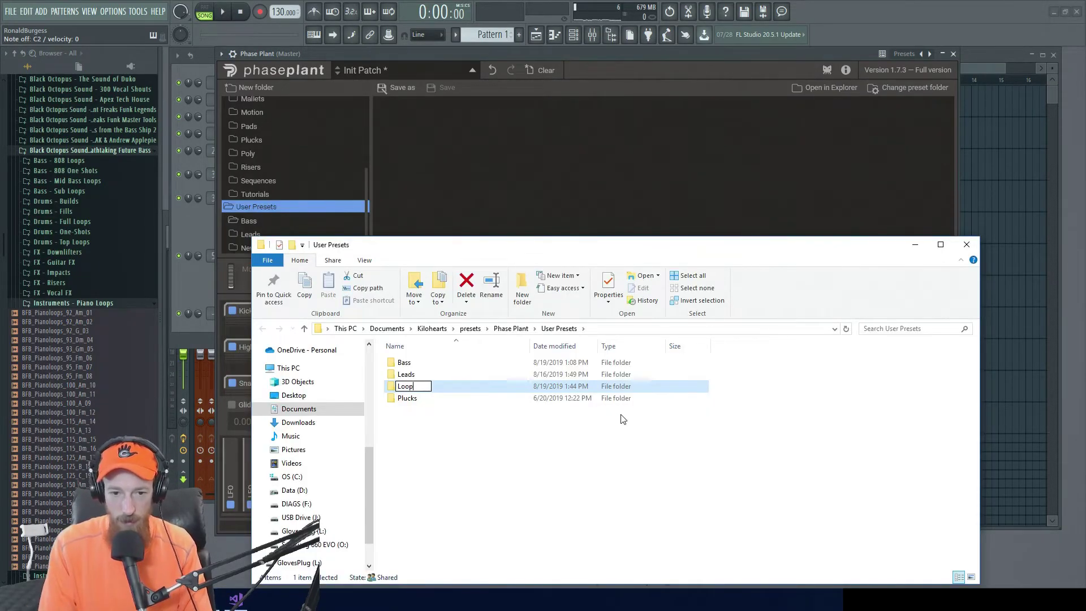
Name the new folder in Phase Plant's User Presets directory Loops
{"action": "key", "text": "Return"}
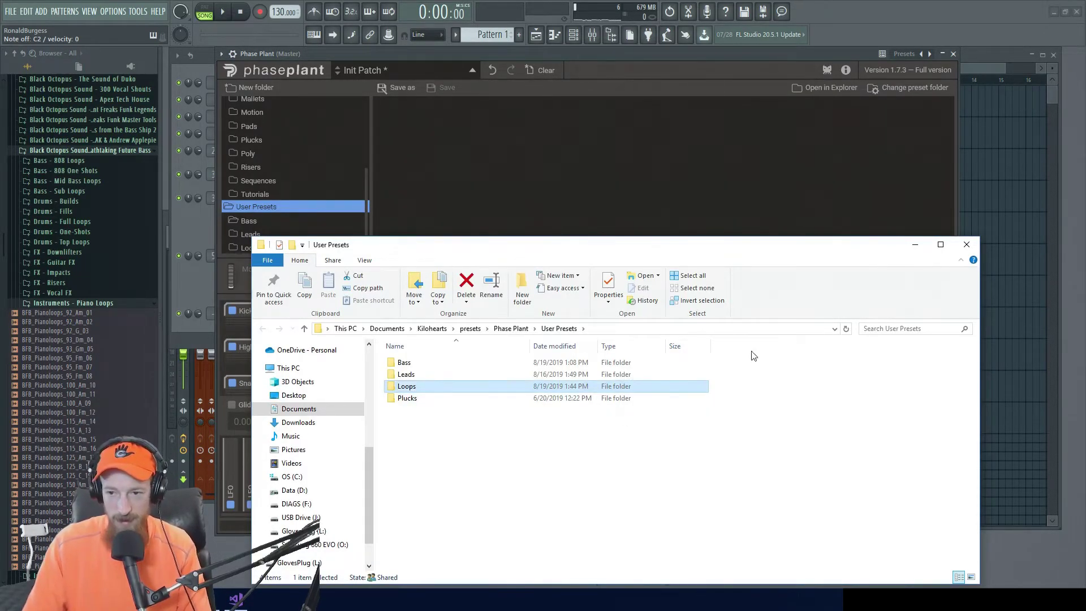
Save the patch in the Loops user preset folder as Squary Drum Loop with the author name filled in, and close the preset browser
{"action": "left_click", "coordinate": [967, 244]}
{"action": "left_click", "coordinate": [274, 248]}
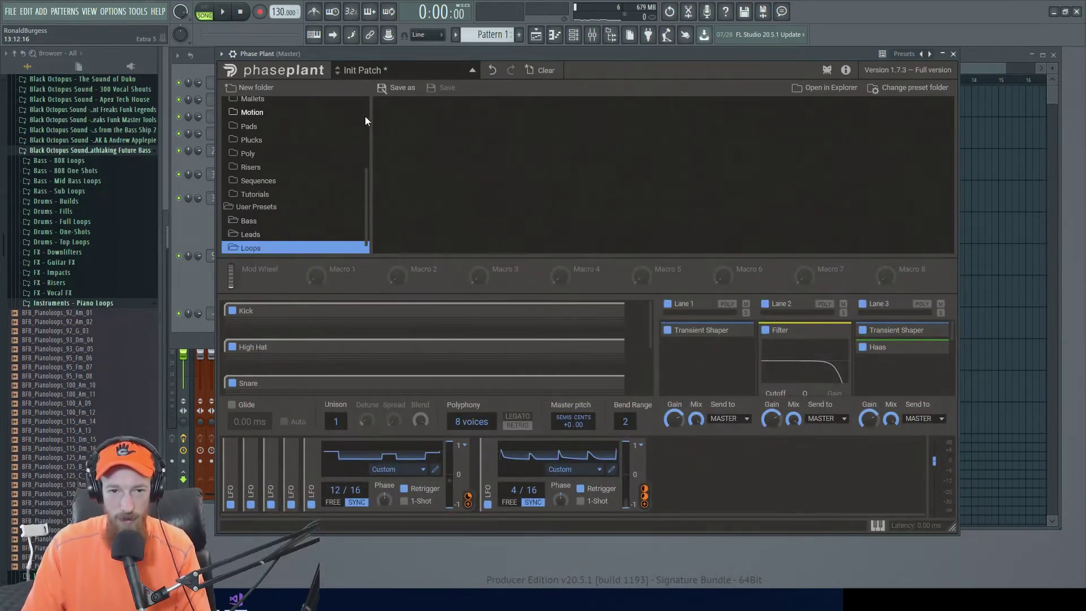
{"action": "left_click", "coordinate": [403, 90]}
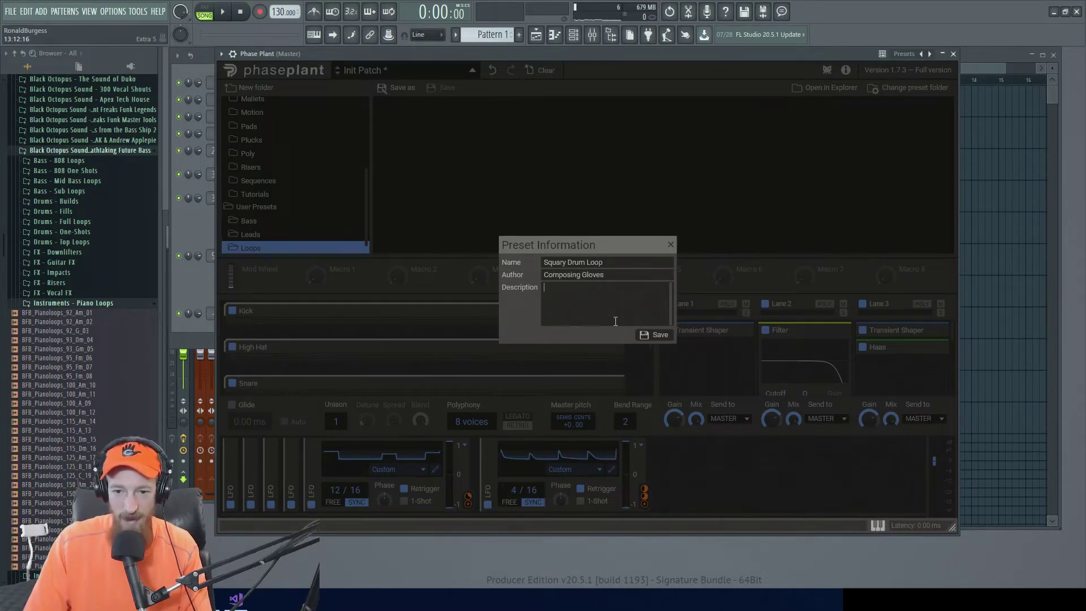
{"action": "left_click", "coordinate": [658, 335]}
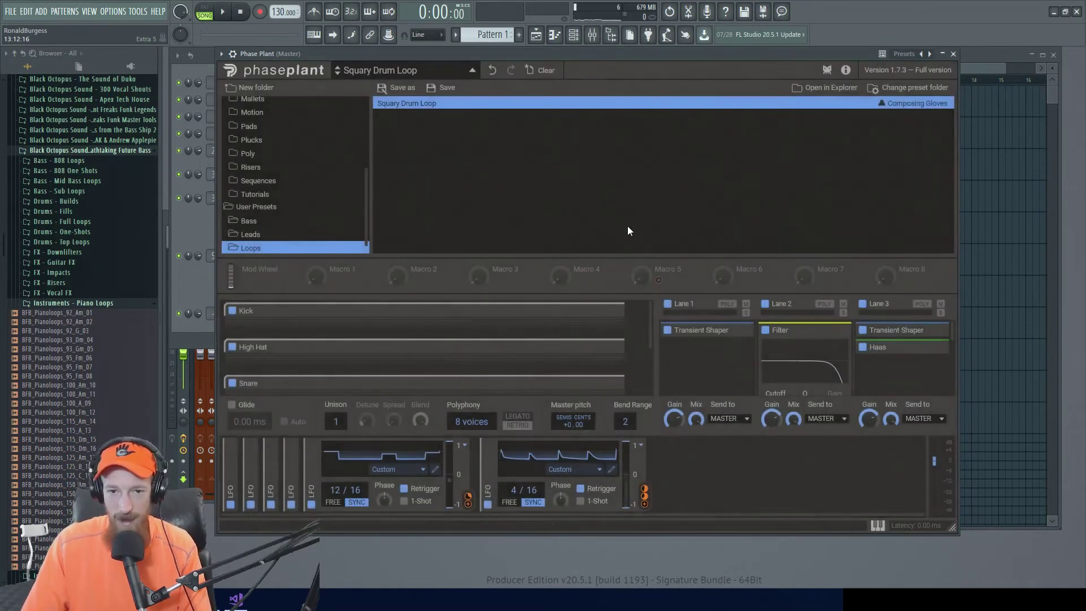
{"action": "left_click", "coordinate": [458, 76]}
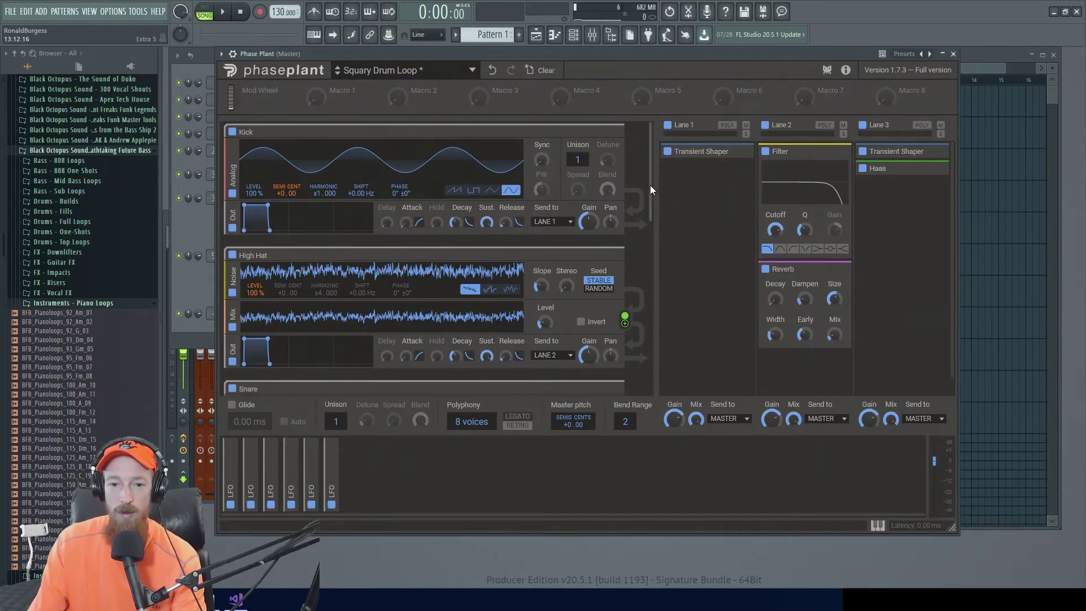
Review the finished patch's generator groups from Kick through Bass alongside the lane effects and minimized LFOs
{"action": "left_click_drag", "start_coordinate": [650, 185], "coordinate": [639, 365]}
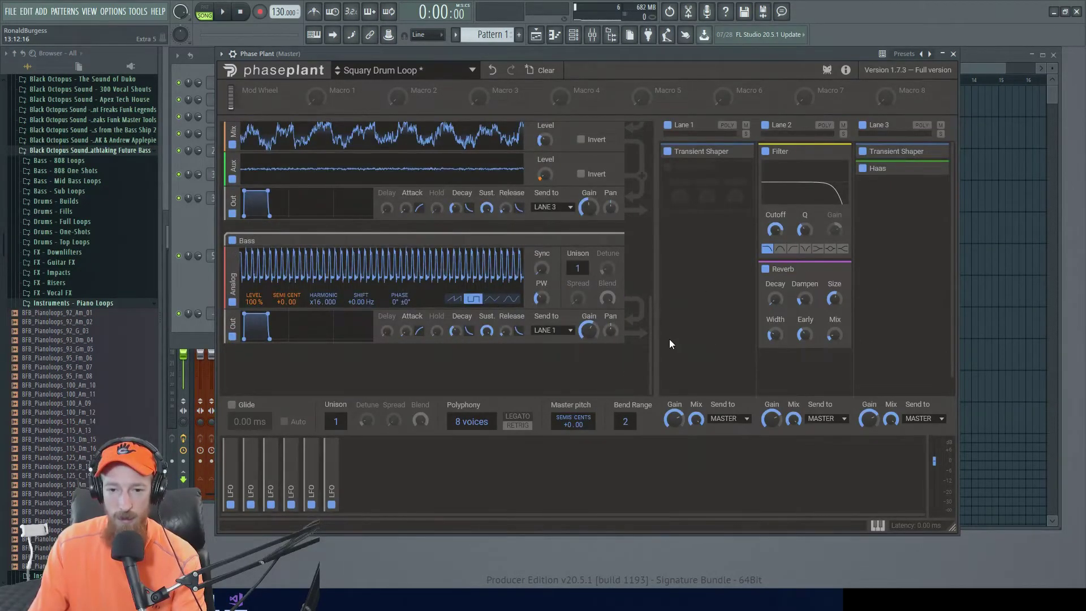
{"action": "left_click_drag", "start_coordinate": [651, 344], "coordinate": [654, 94]}
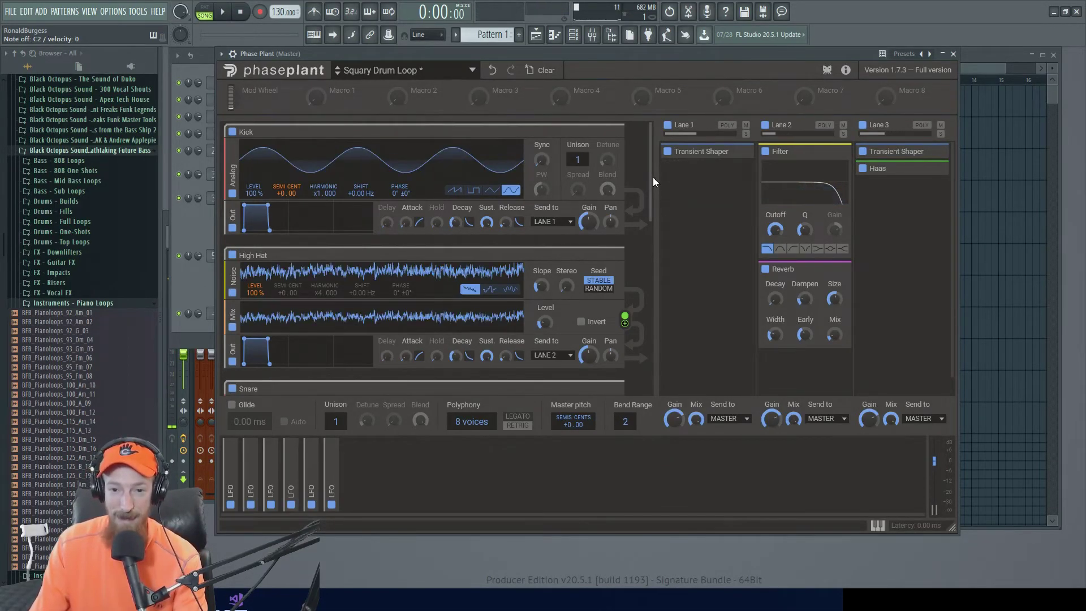
{"action": "left_click_drag", "start_coordinate": [648, 181], "coordinate": [651, 107]}
{"action": "left_click_drag", "start_coordinate": [650, 172], "coordinate": [651, 138]}
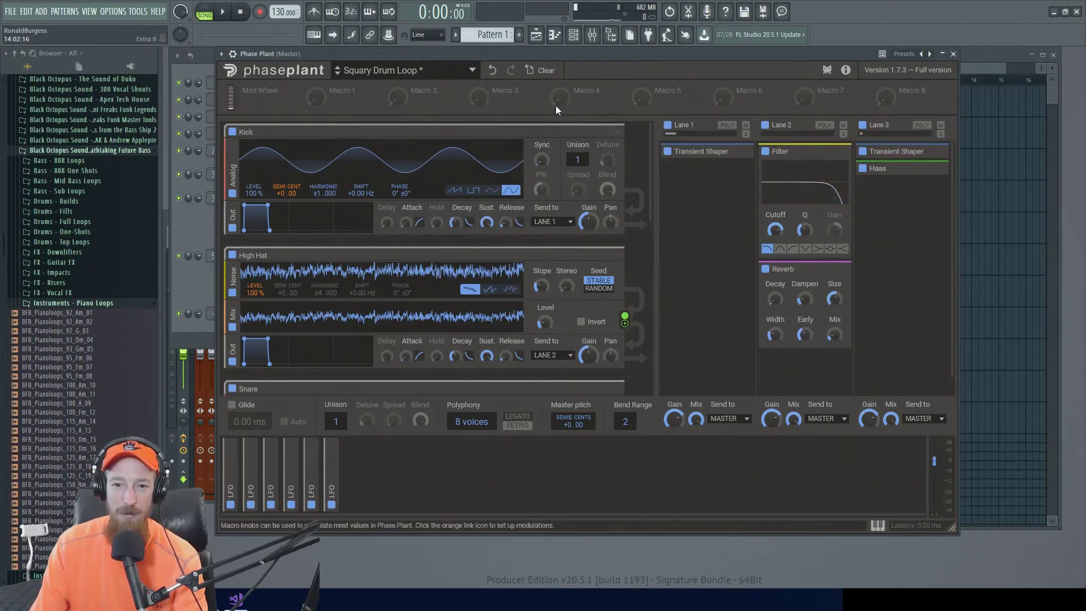
{"action": "scroll", "coordinate": [650, 170], "scroll_direction": "down", "scroll_amount": 3}
{"action": "scroll", "coordinate": [649, 165], "scroll_direction": "up", "scroll_amount": 3}
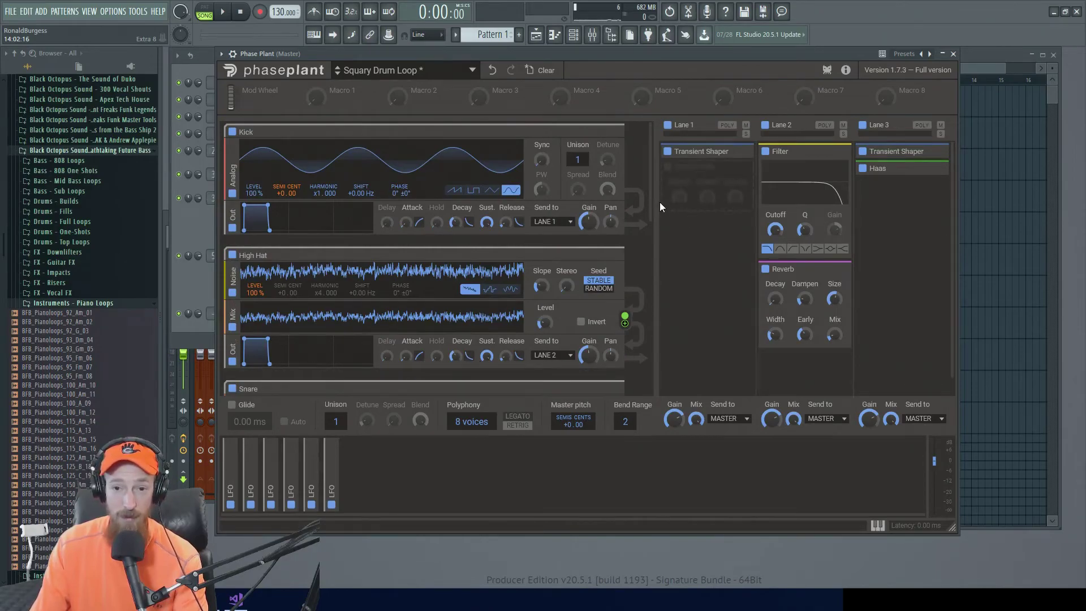
{"action": "mouse_move", "coordinate": [650, 213]}
{"action": "left_mouse_down"}
{"action": "mouse_move", "coordinate": [642, 371]}
{"action": "mouse_move", "coordinate": [633, 201]}
{"action": "left_mouse_up"}
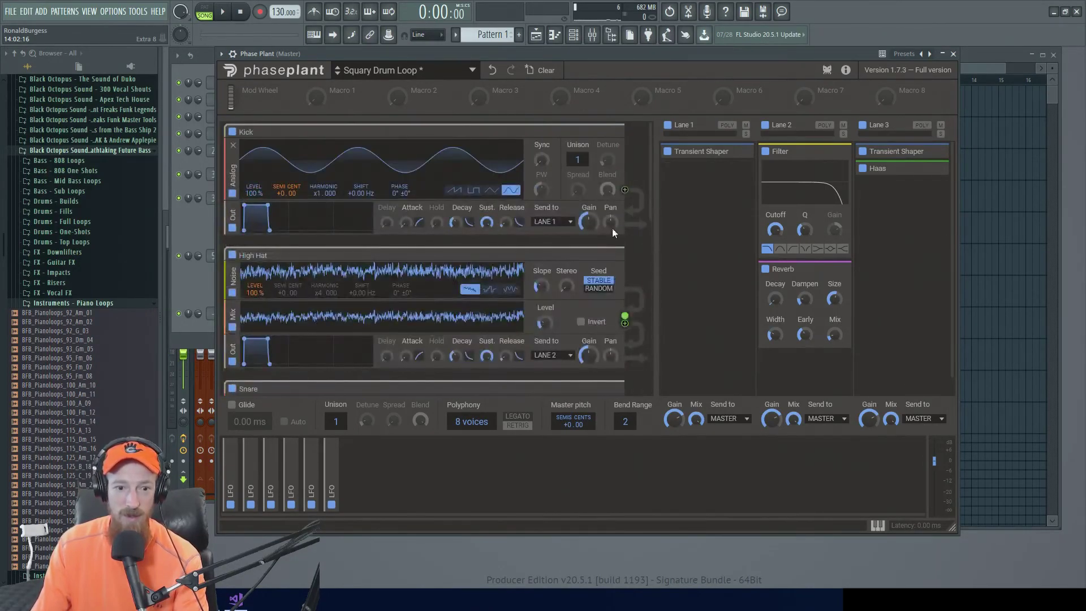
{"action": "left_click", "coordinate": [230, 461]}
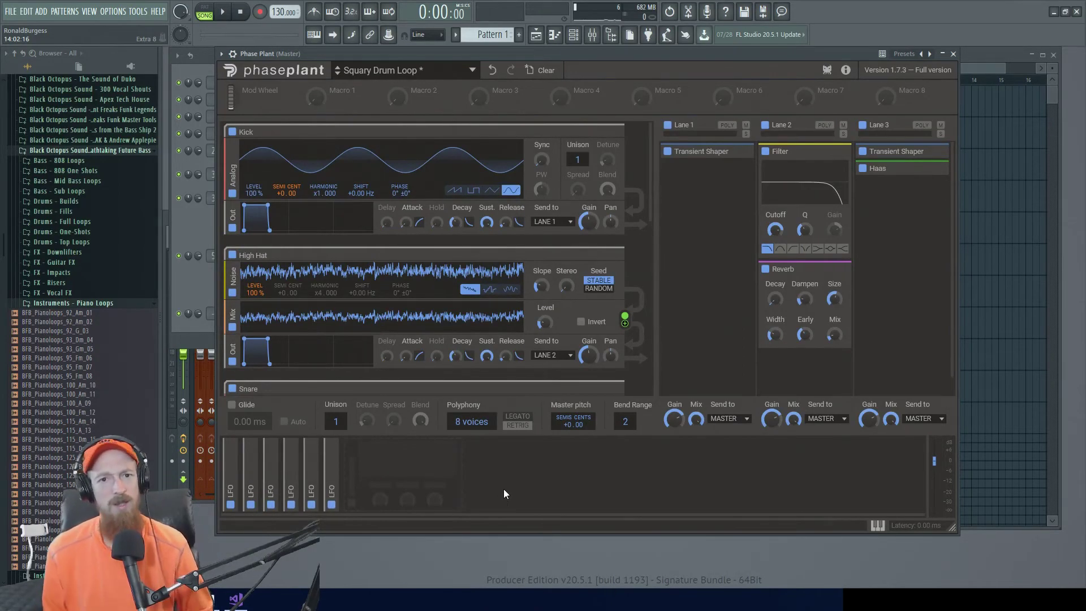